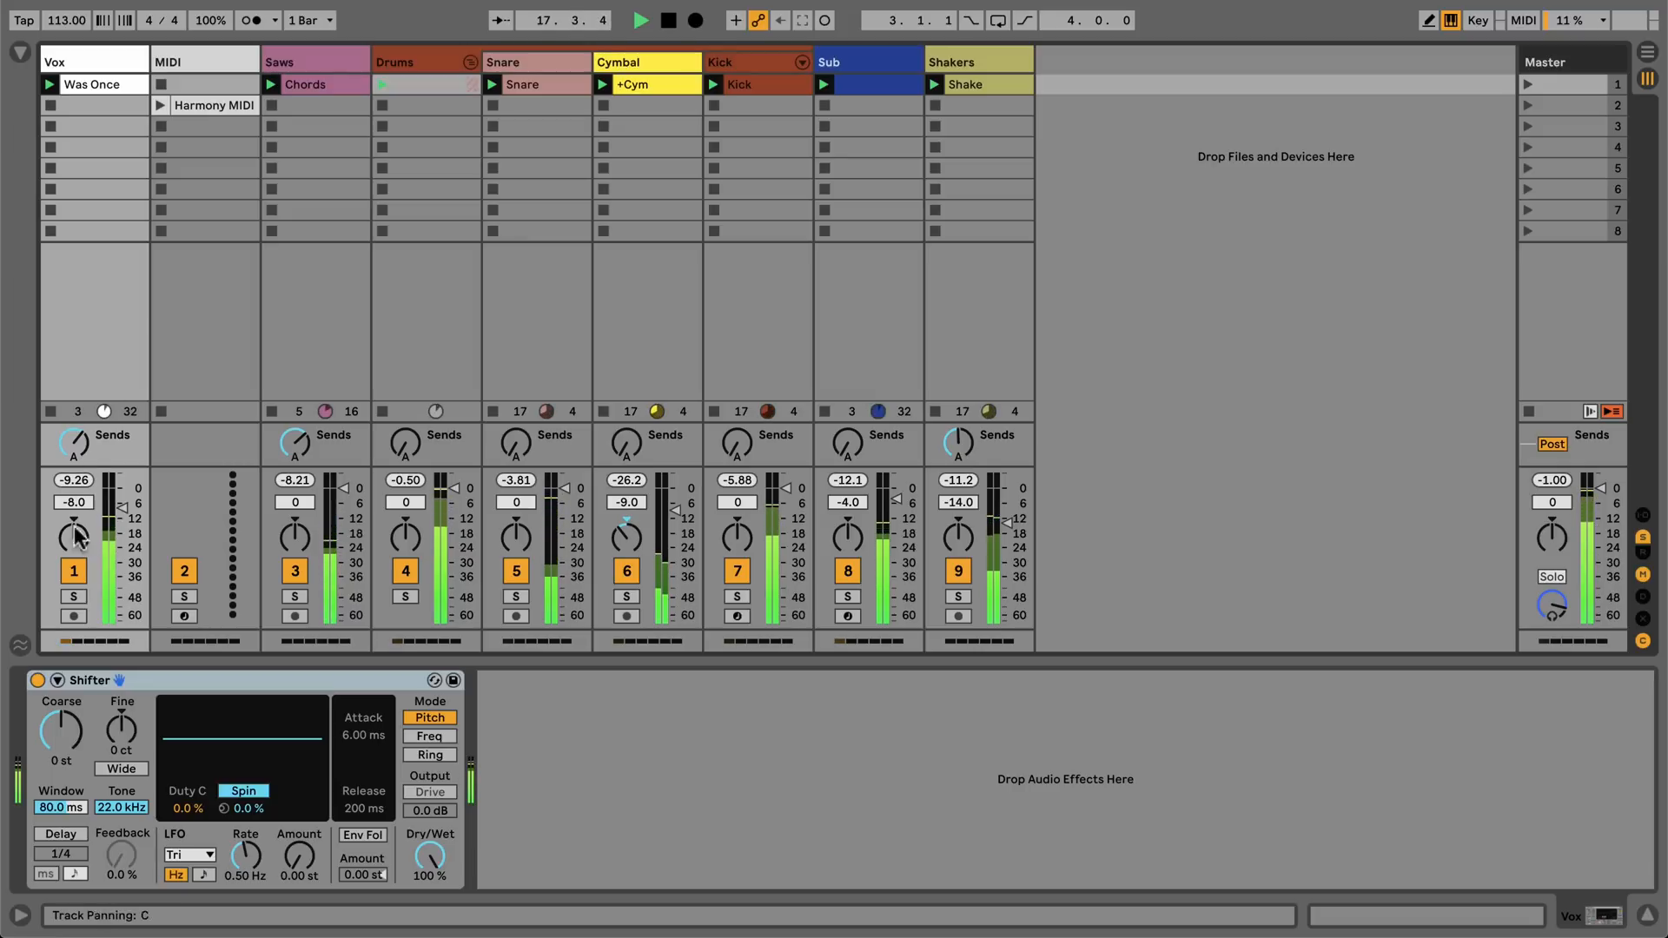
- Solo the Vox track, set its Shifter Coarse pitch to -12 st and audition the playback
{"action": "left_click", "coordinate": [74, 596]}
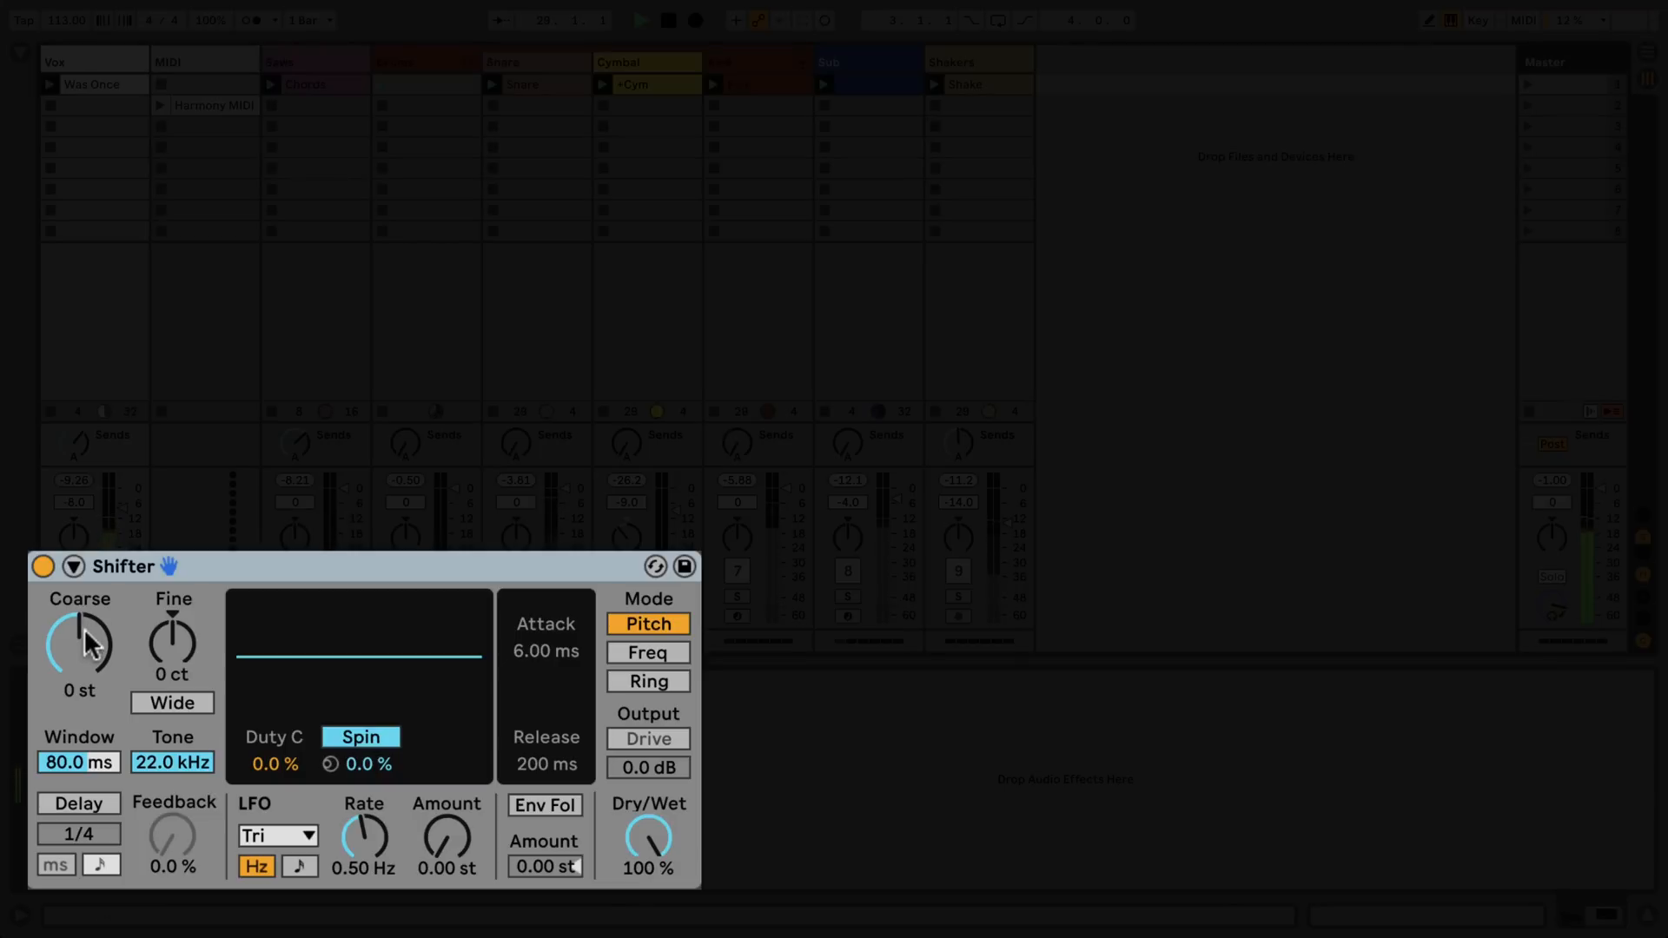
{"action": "left_click_drag", "start_coordinate": [84, 628], "coordinate": [83, 702]}
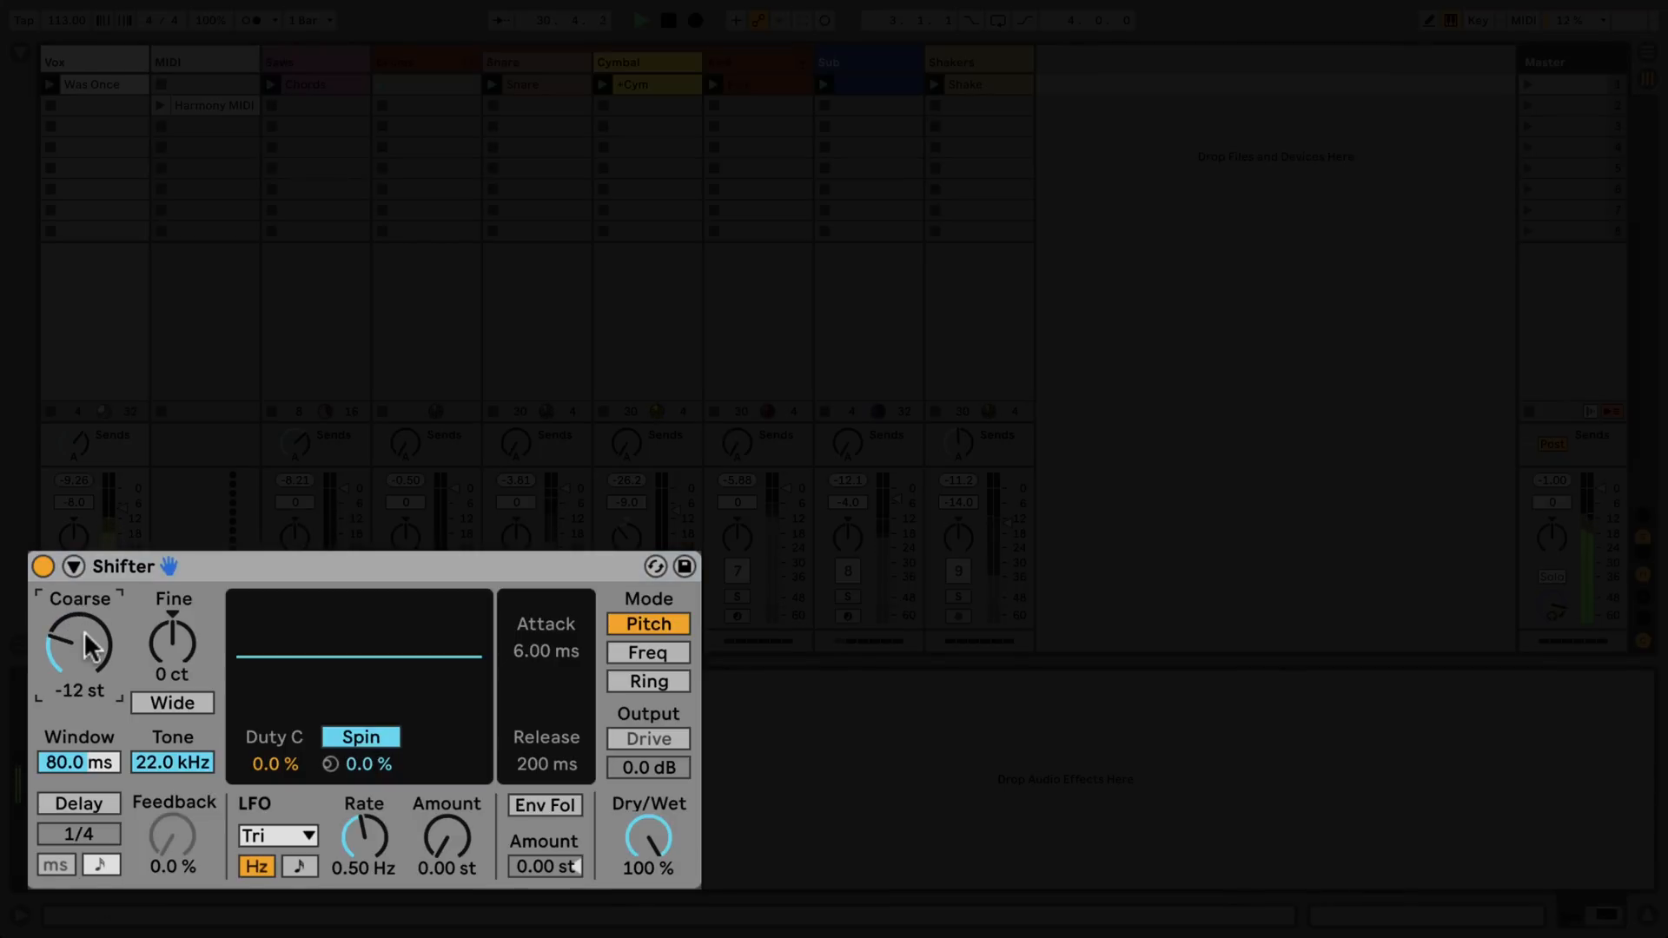
{"action": "key", "text": "space"}
{"action": "key", "text": "space"}
- Set the Vox Shifter's Coarse pitch to 5 st, try Dry/Wet at 30% and return it to 100%
{"action": "left_click_drag", "start_coordinate": [84, 634], "coordinate": [84, 531]}
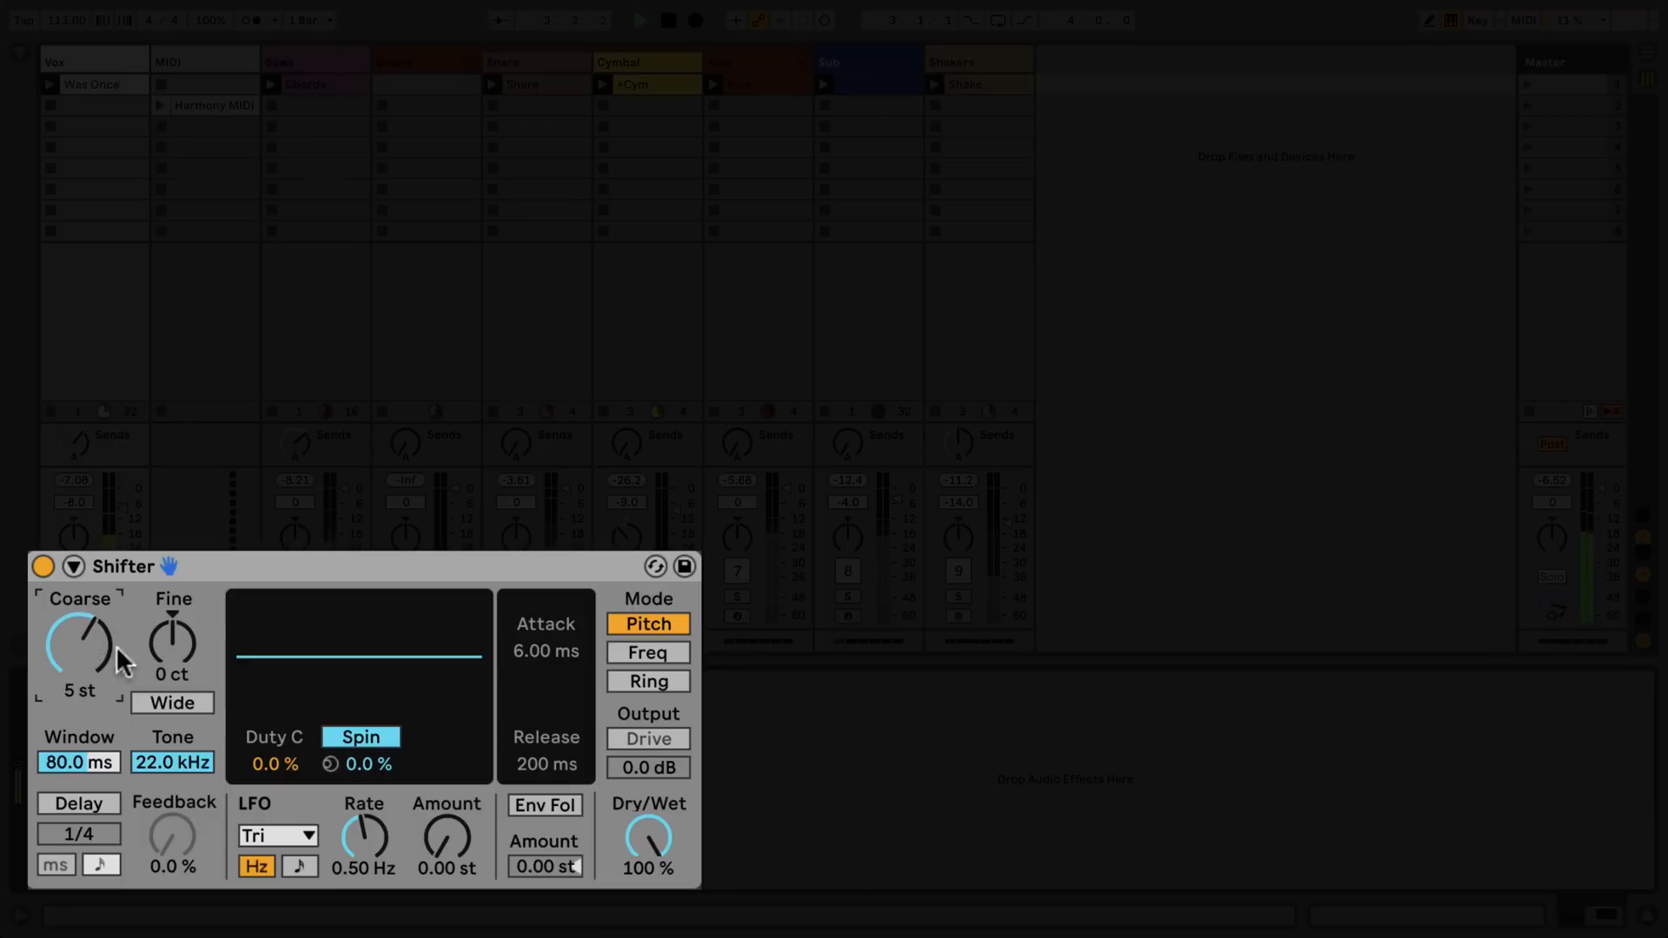
{"action": "left_click", "coordinate": [621, 847]}
{"action": "left_click_drag", "start_coordinate": [621, 847], "coordinate": [621, 909]}
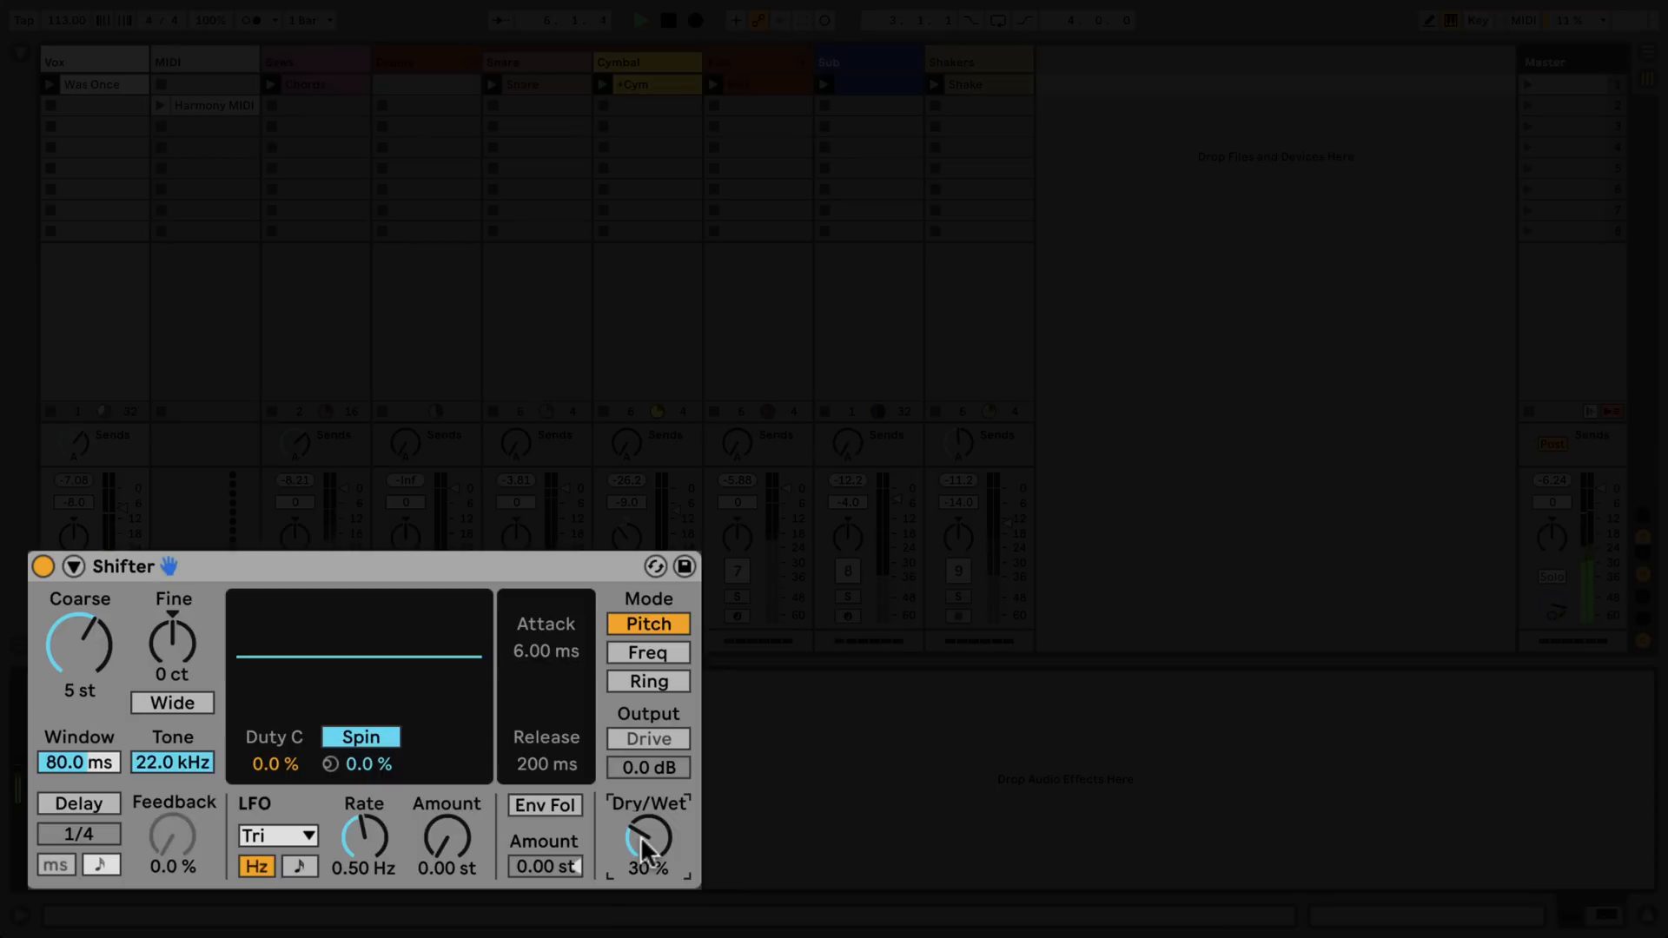
{"action": "left_click_drag", "start_coordinate": [643, 847], "coordinate": [643, 786]}
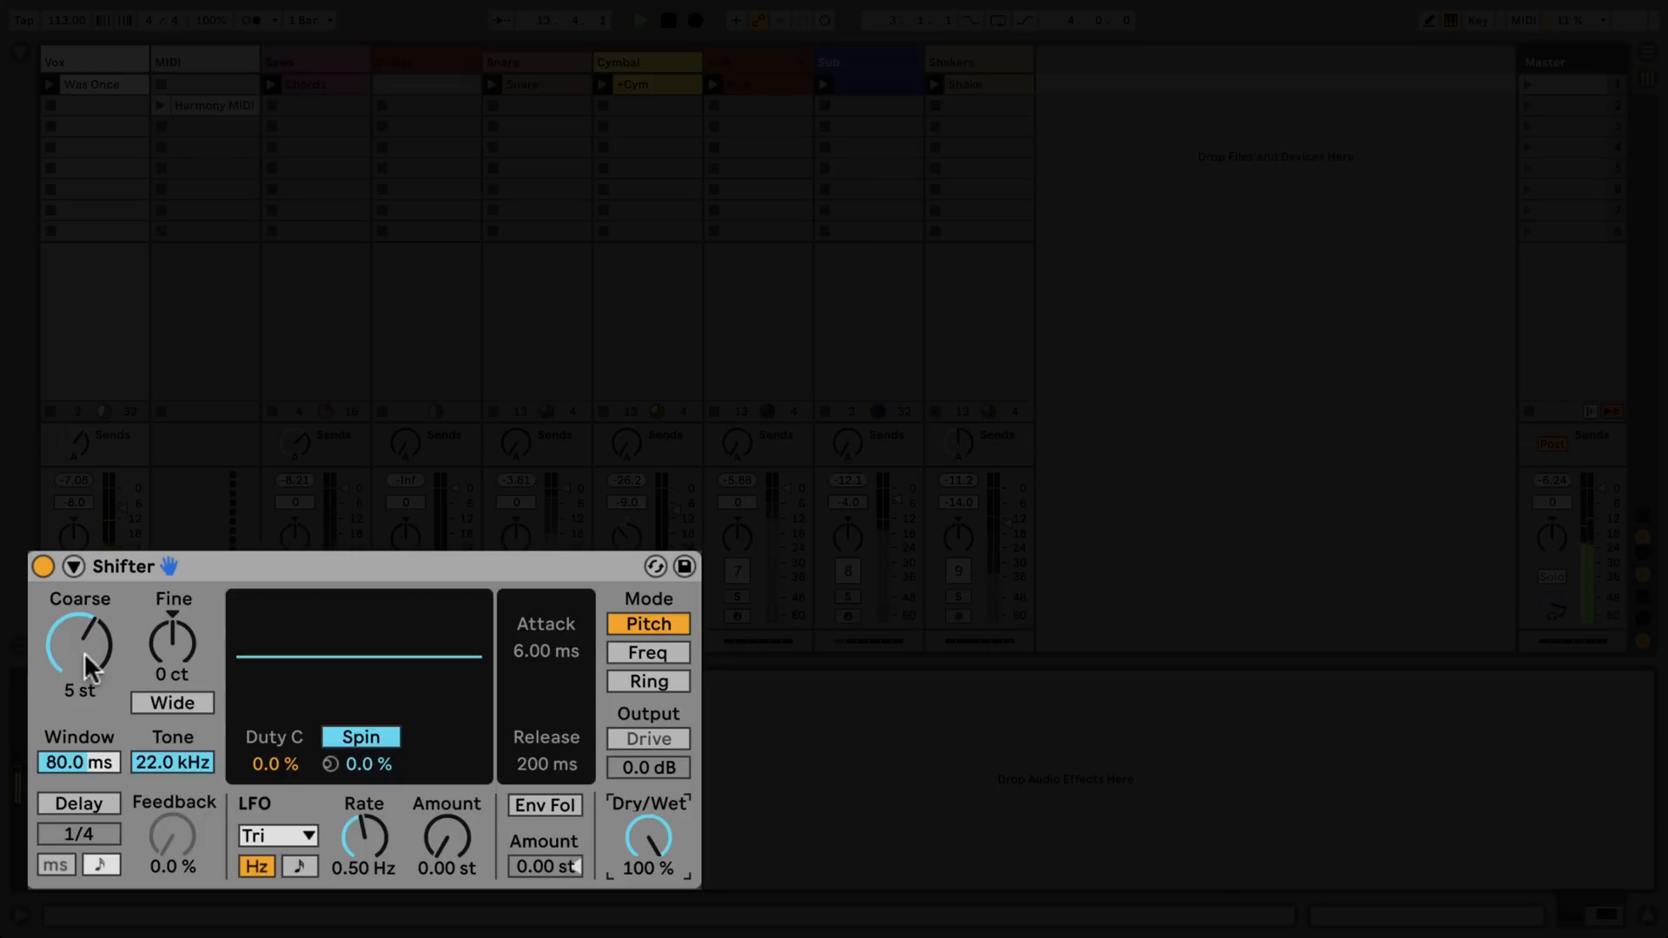
- Shorten the Vox Shifter's Window, trying 52.5 ms before settling on 63.3 ms
{"action": "left_click_drag", "start_coordinate": [89, 663], "coordinate": [79, 588]}
{"action": "left_click_drag", "start_coordinate": [79, 761], "coordinate": [79, 801]}
{"action": "scroll", "coordinate": [80, 760], "scroll_direction": "up", "scroll_amount": 4}
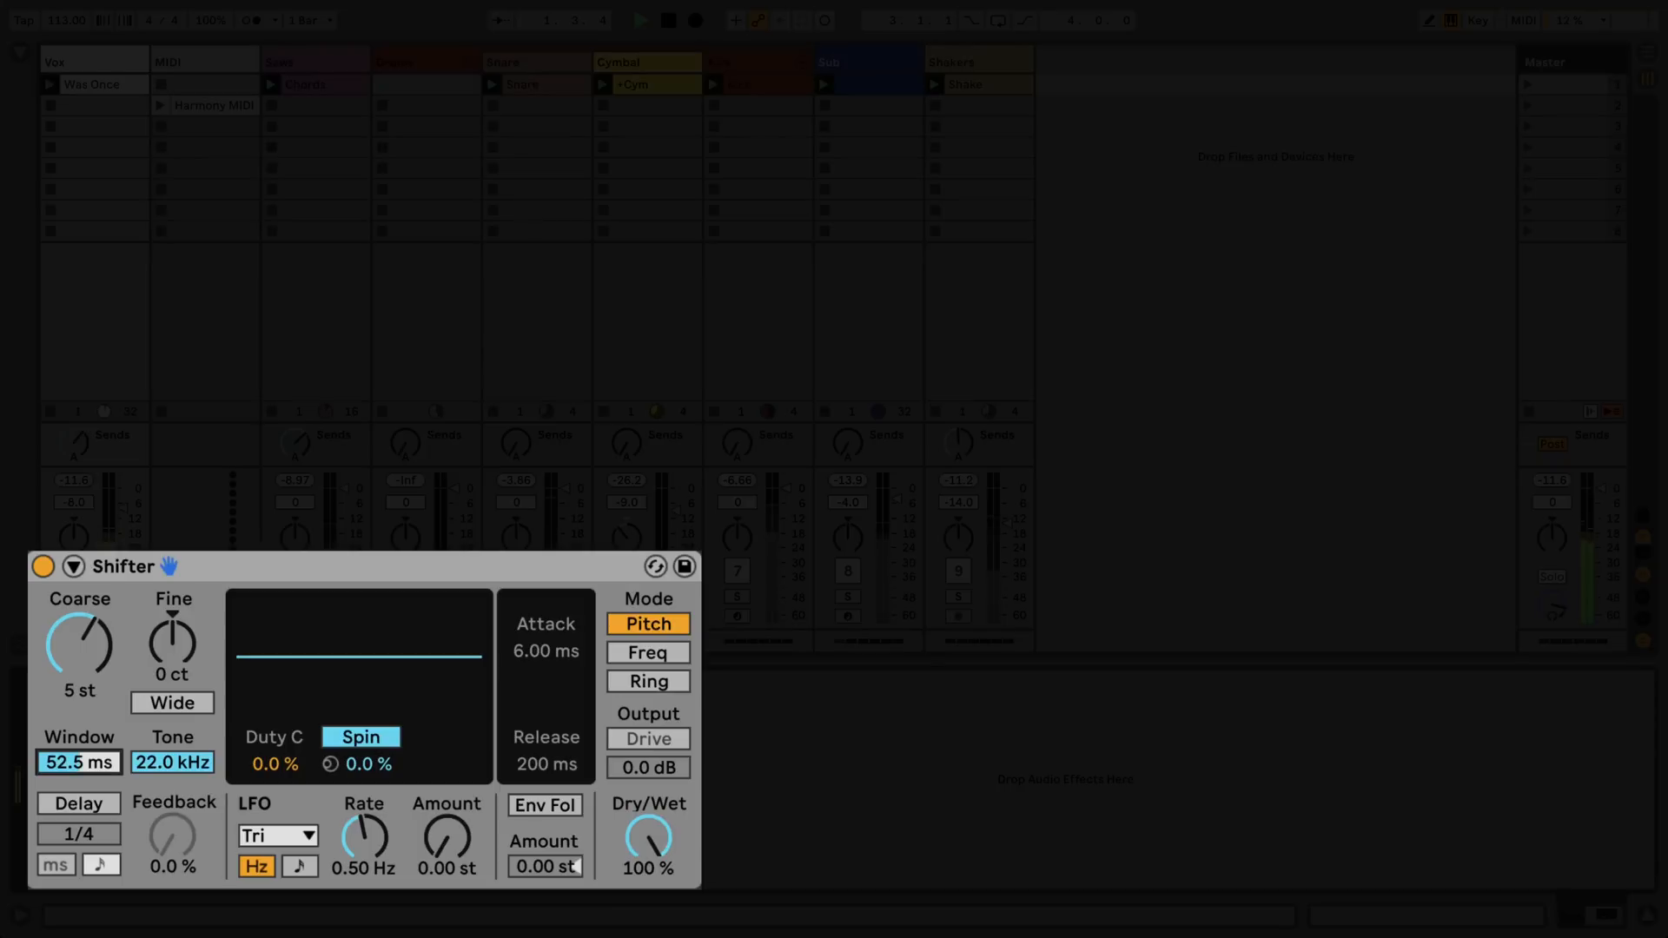
{"action": "left_click_drag", "start_coordinate": [85, 761], "coordinate": [84, 756]}
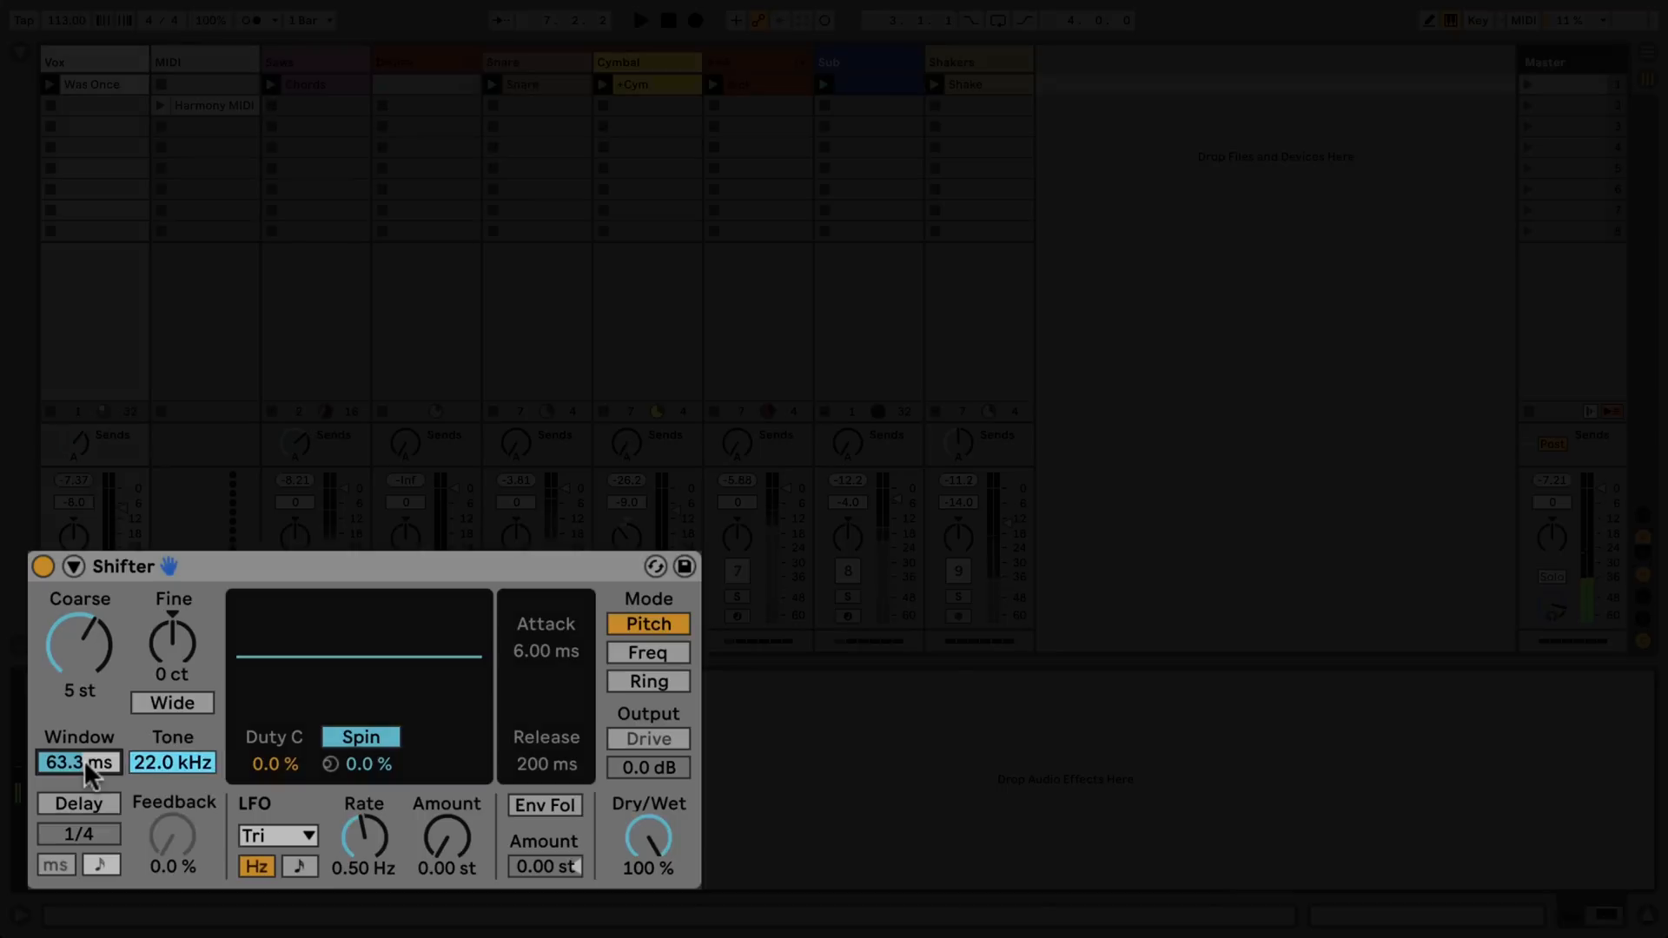
- Darken the shifted vocal with a Tone of 3.01 kHz and blend Dry/Wet to 32%
{"action": "left_click_drag", "start_coordinate": [169, 756], "coordinate": [168, 838]}
{"action": "left_click_drag", "start_coordinate": [647, 838], "coordinate": [647, 903]}
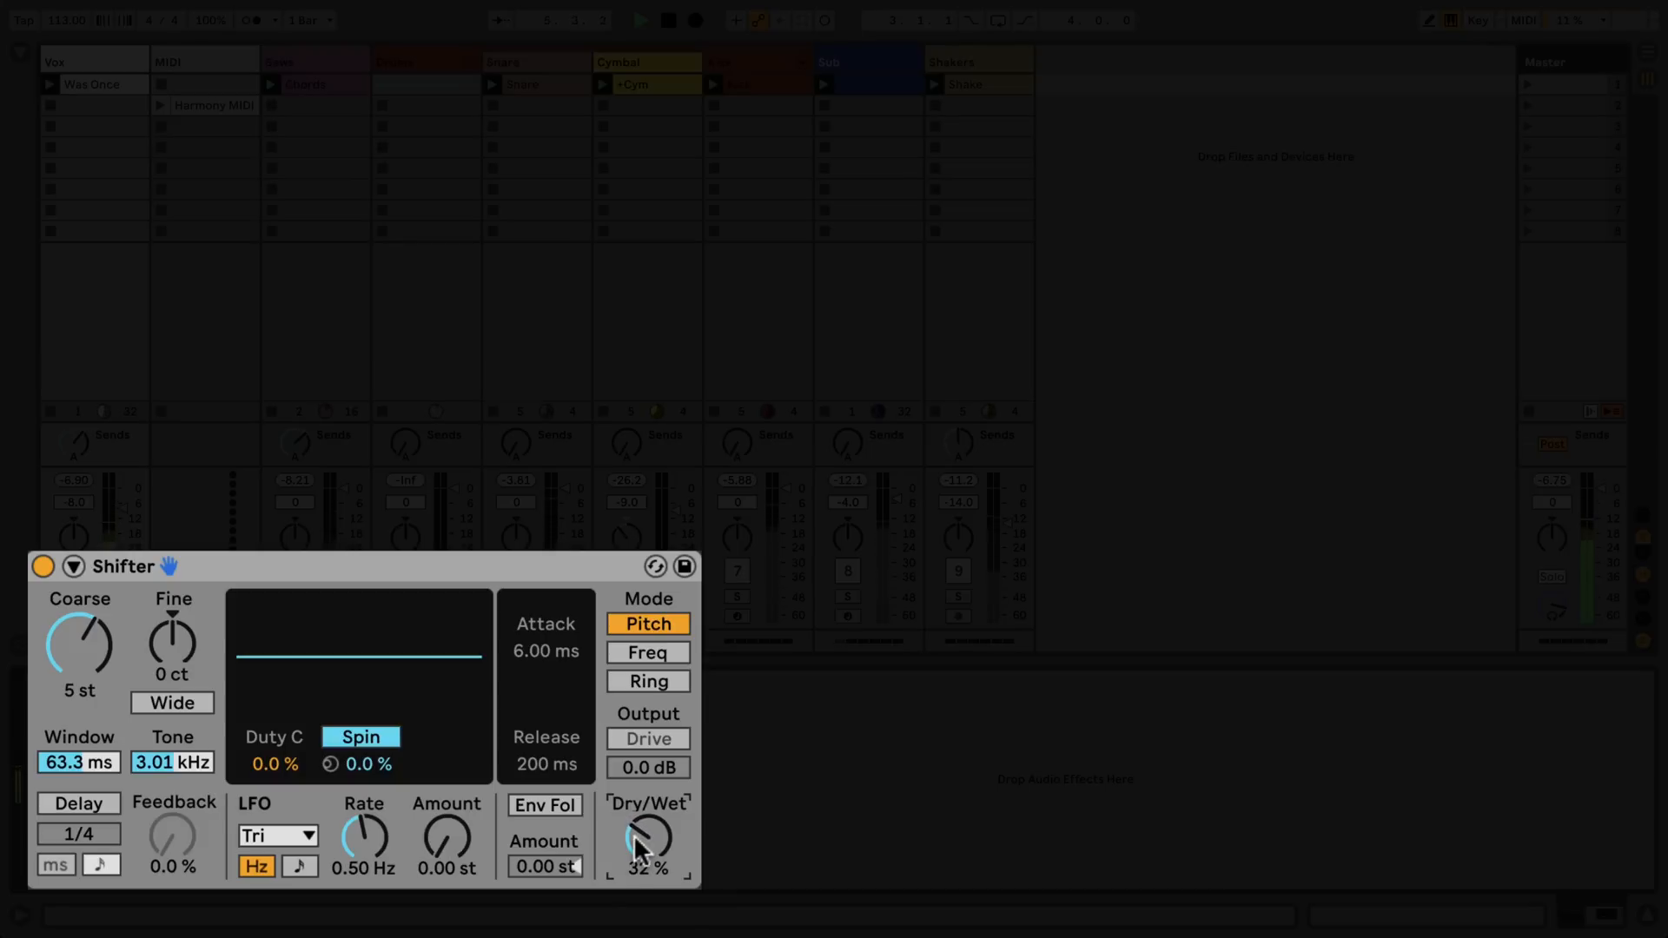
- Try Wide with a Spread of -45 ct, reset the Spread and turn Wide off
{"action": "left_click", "coordinate": [201, 695]}
{"action": "left_click_drag", "start_coordinate": [170, 664], "coordinate": [171, 731]}
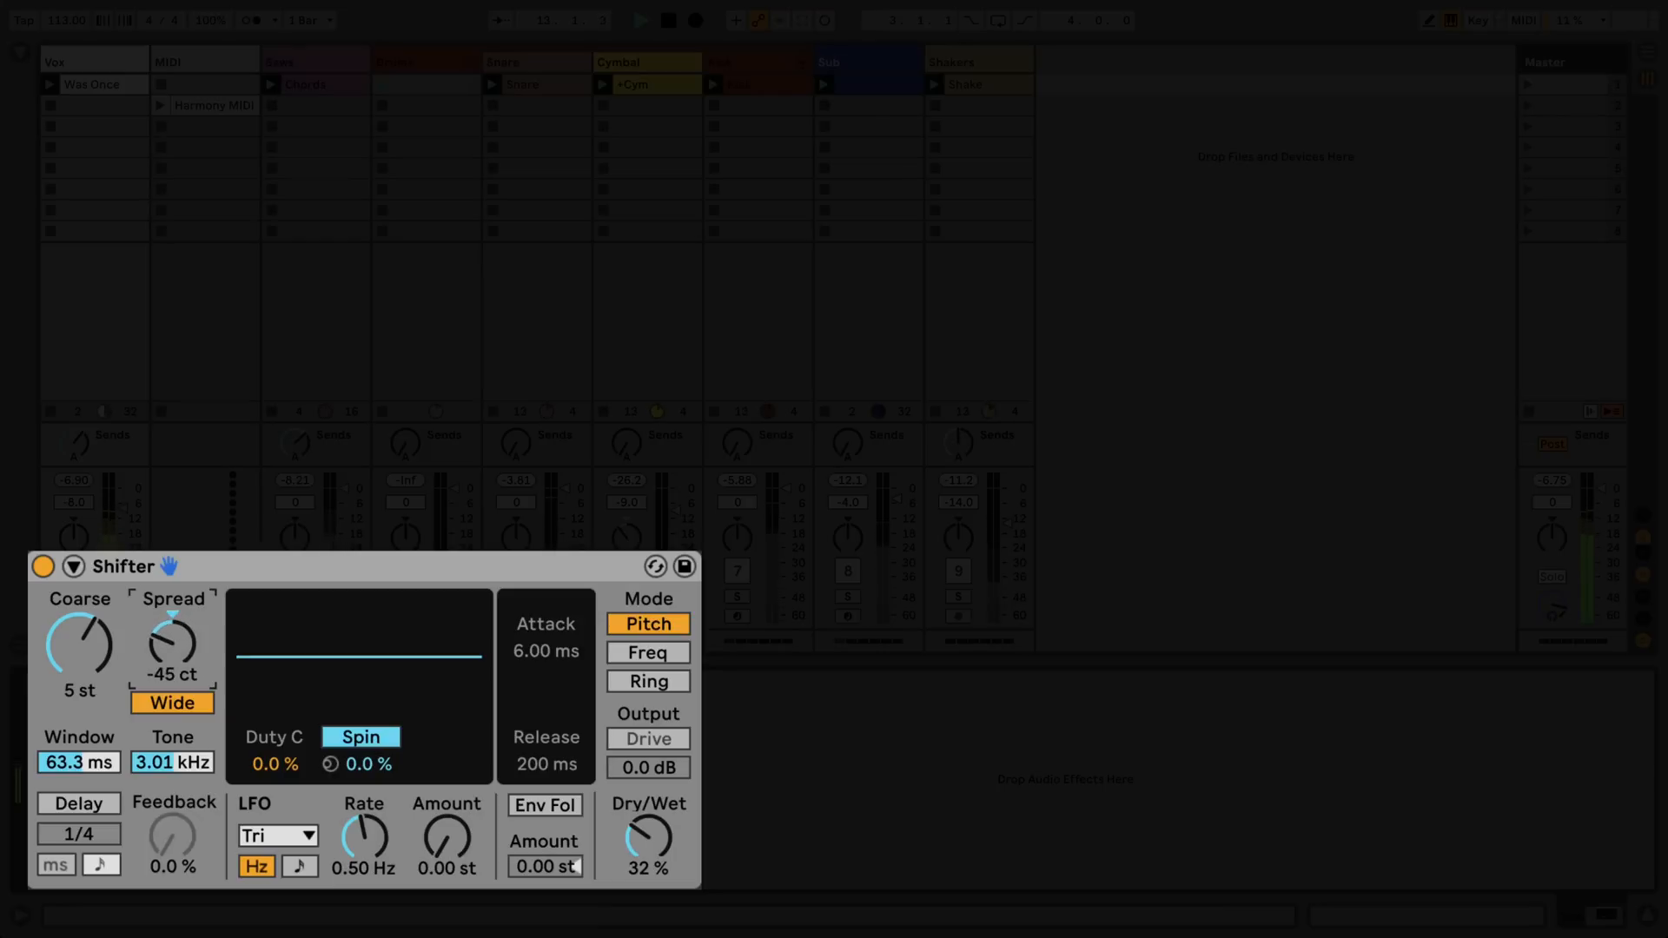
{"action": "double_click", "coordinate": [163, 651]}
{"action": "left_click", "coordinate": [184, 699]}
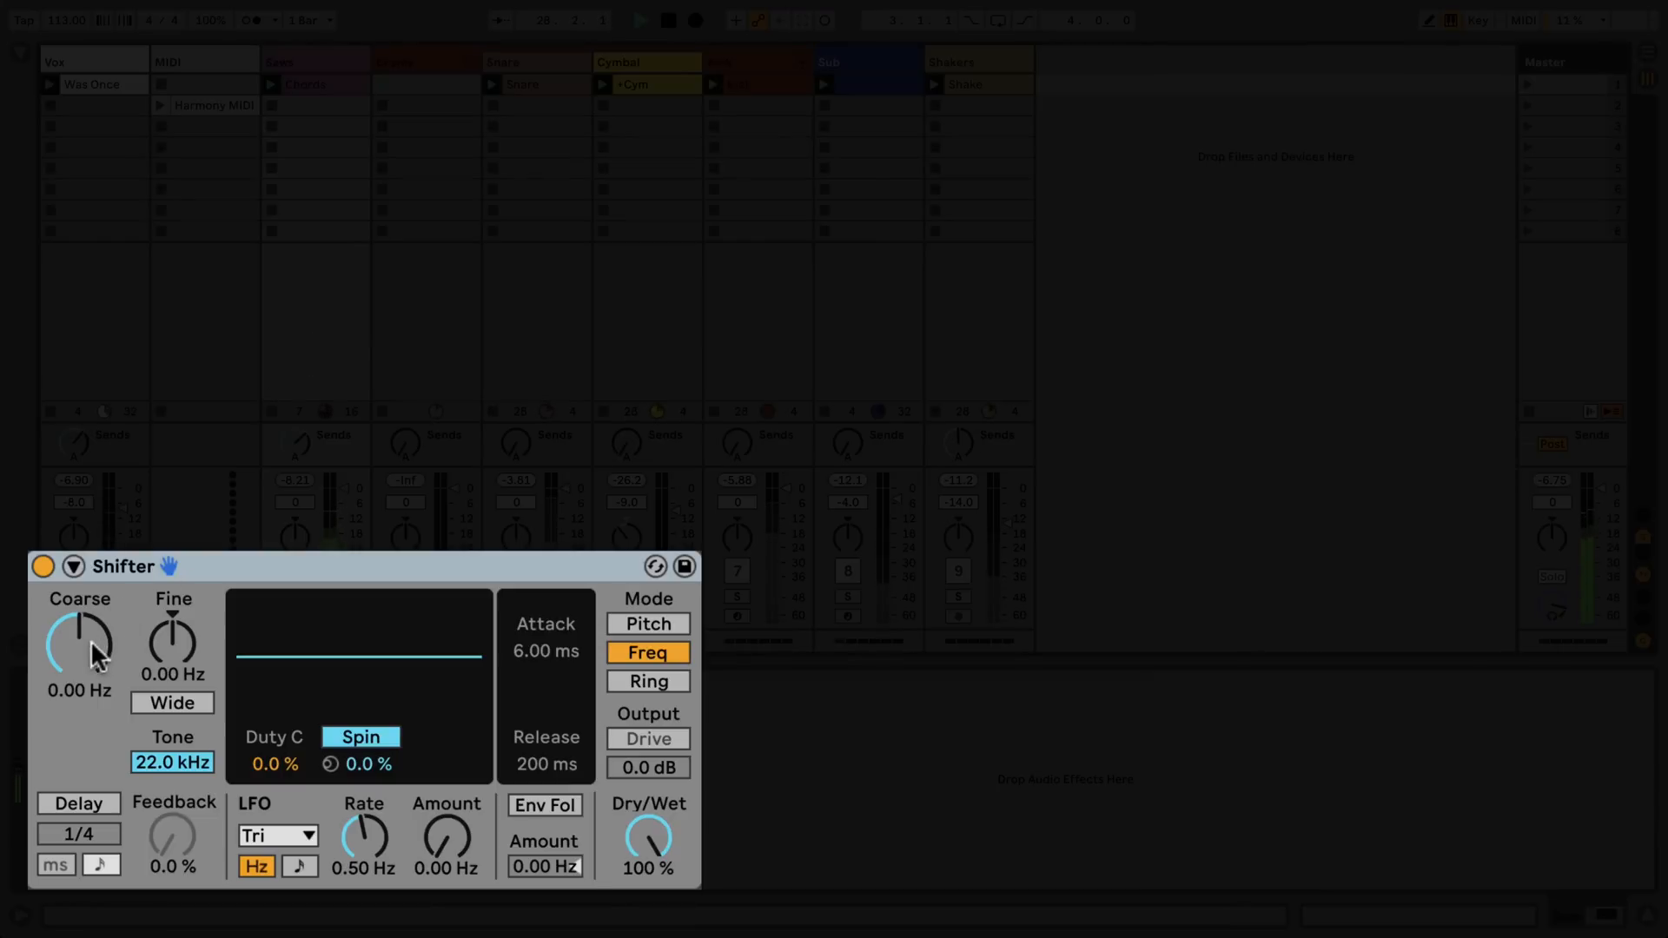
- Try a 3.60 kHz Coarse shift on Saws, reset it, and set Fine to 1.19 Hz with Dry/Wet at 51%
{"action": "left_click_drag", "start_coordinate": [90, 639], "coordinate": [90, 482]}
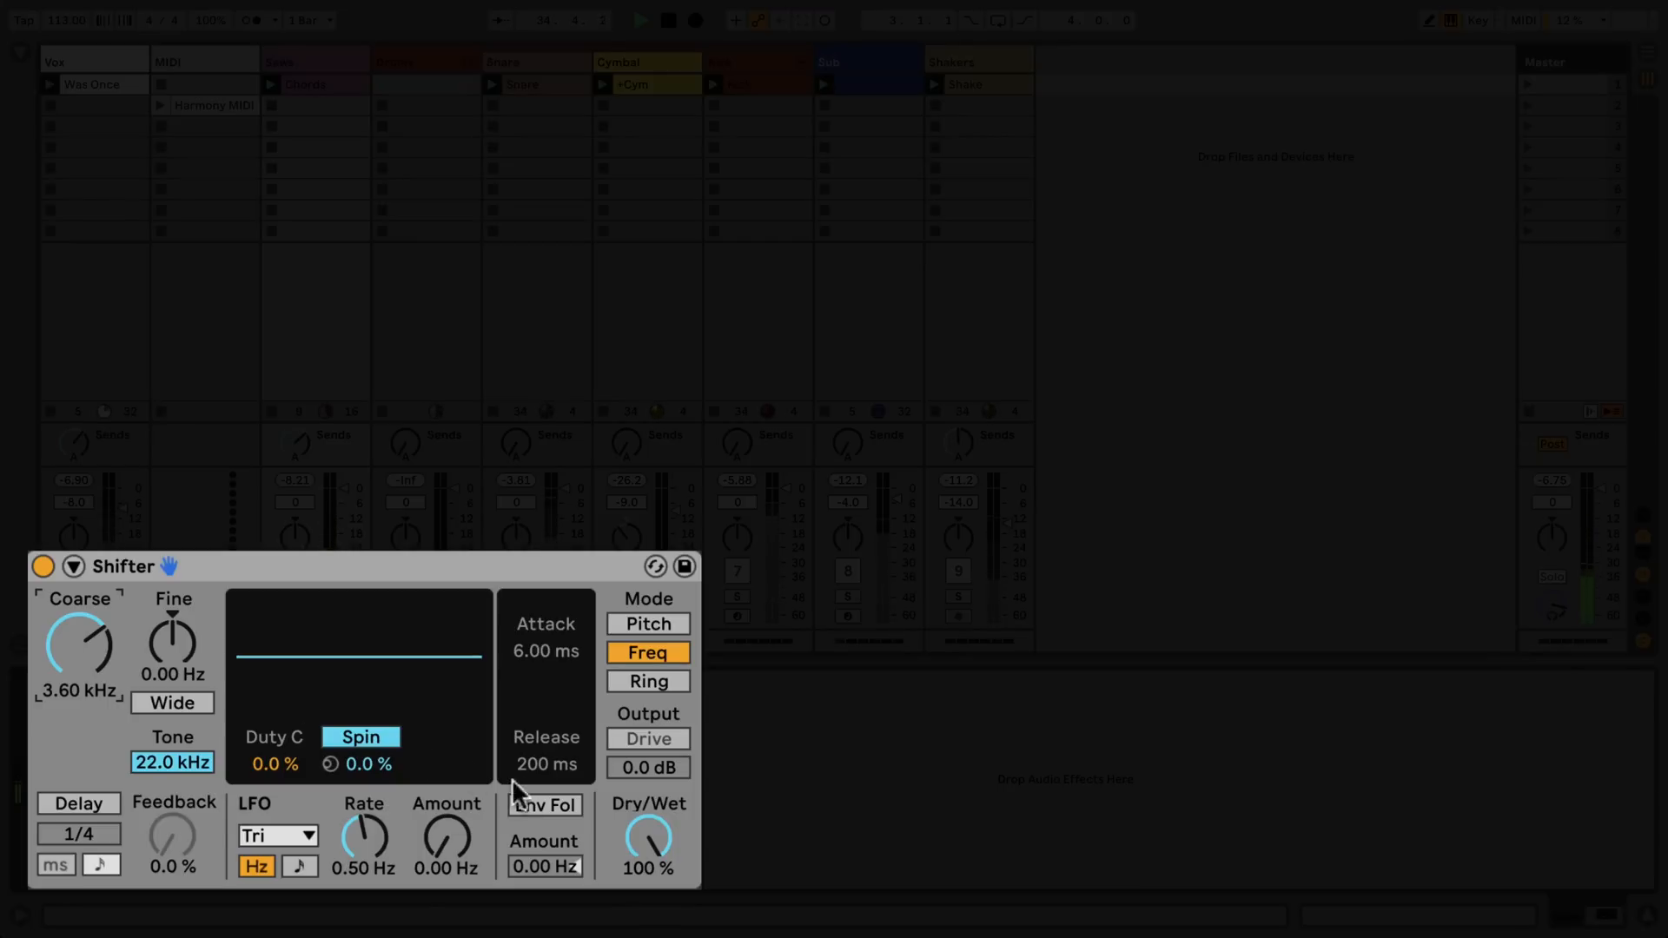
{"action": "left_click_drag", "start_coordinate": [648, 837], "coordinate": [648, 882]}
{"action": "double_click", "coordinate": [76, 646]}
{"action": "left_click_drag", "start_coordinate": [172, 643], "coordinate": [172, 630]}
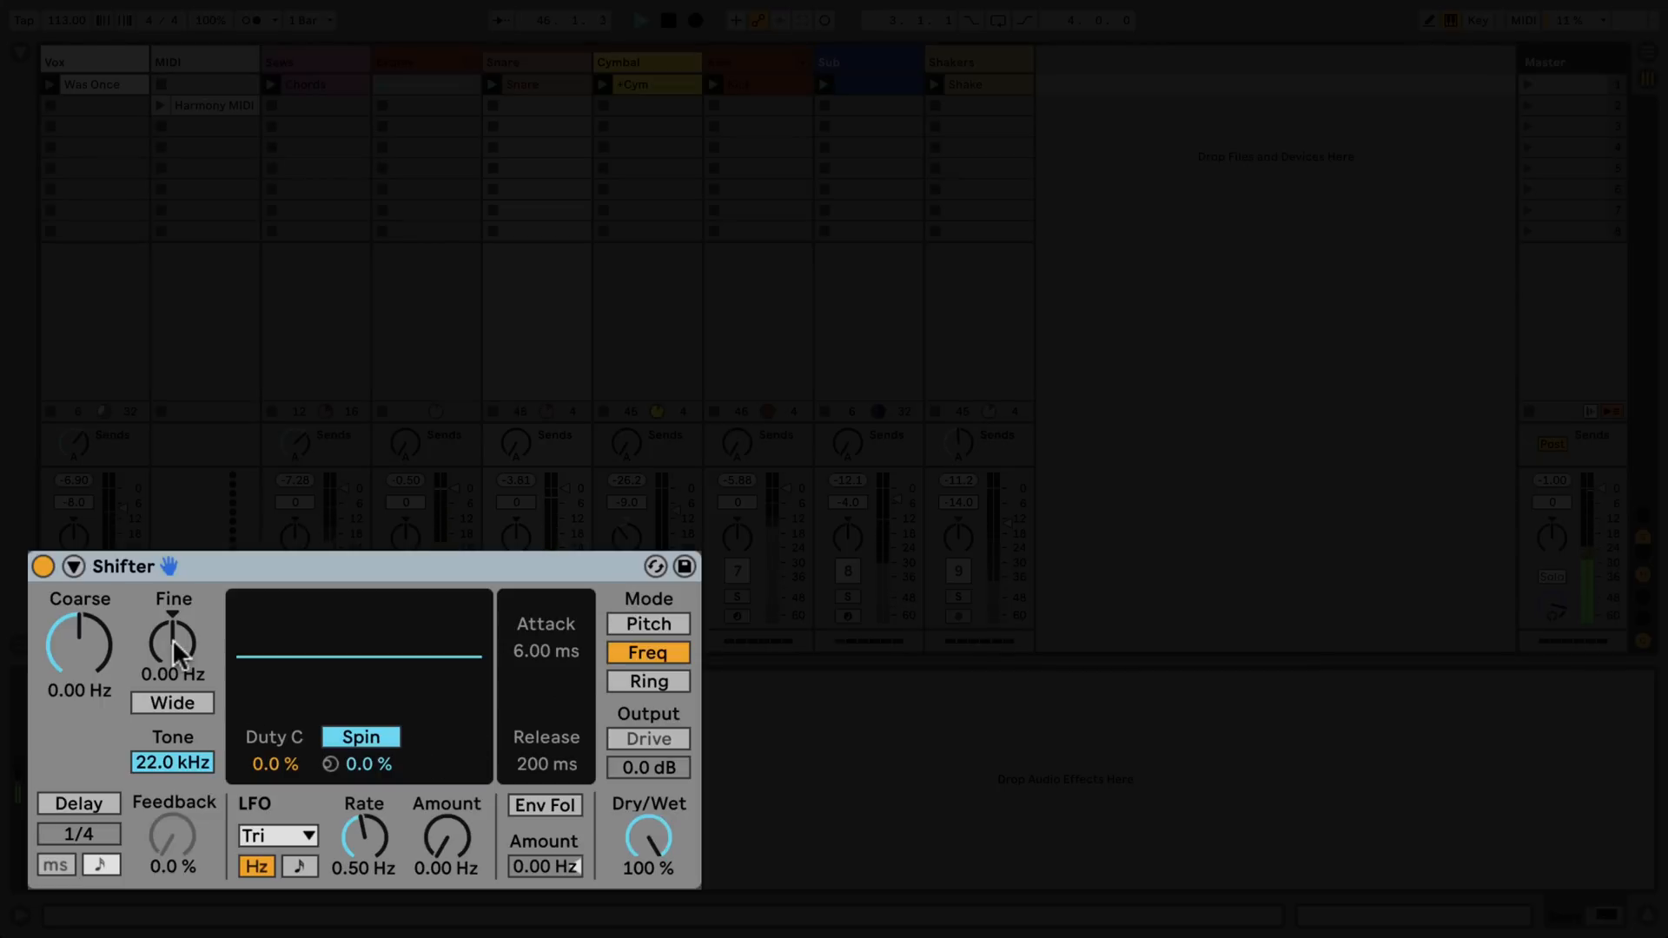
- Set the Shifter's Fine frequency shift to 70.3 Hz, bypassing and re-enabling the device to compare the sound
{"action": "left_click_drag", "start_coordinate": [172, 638], "coordinate": [172, 540]}
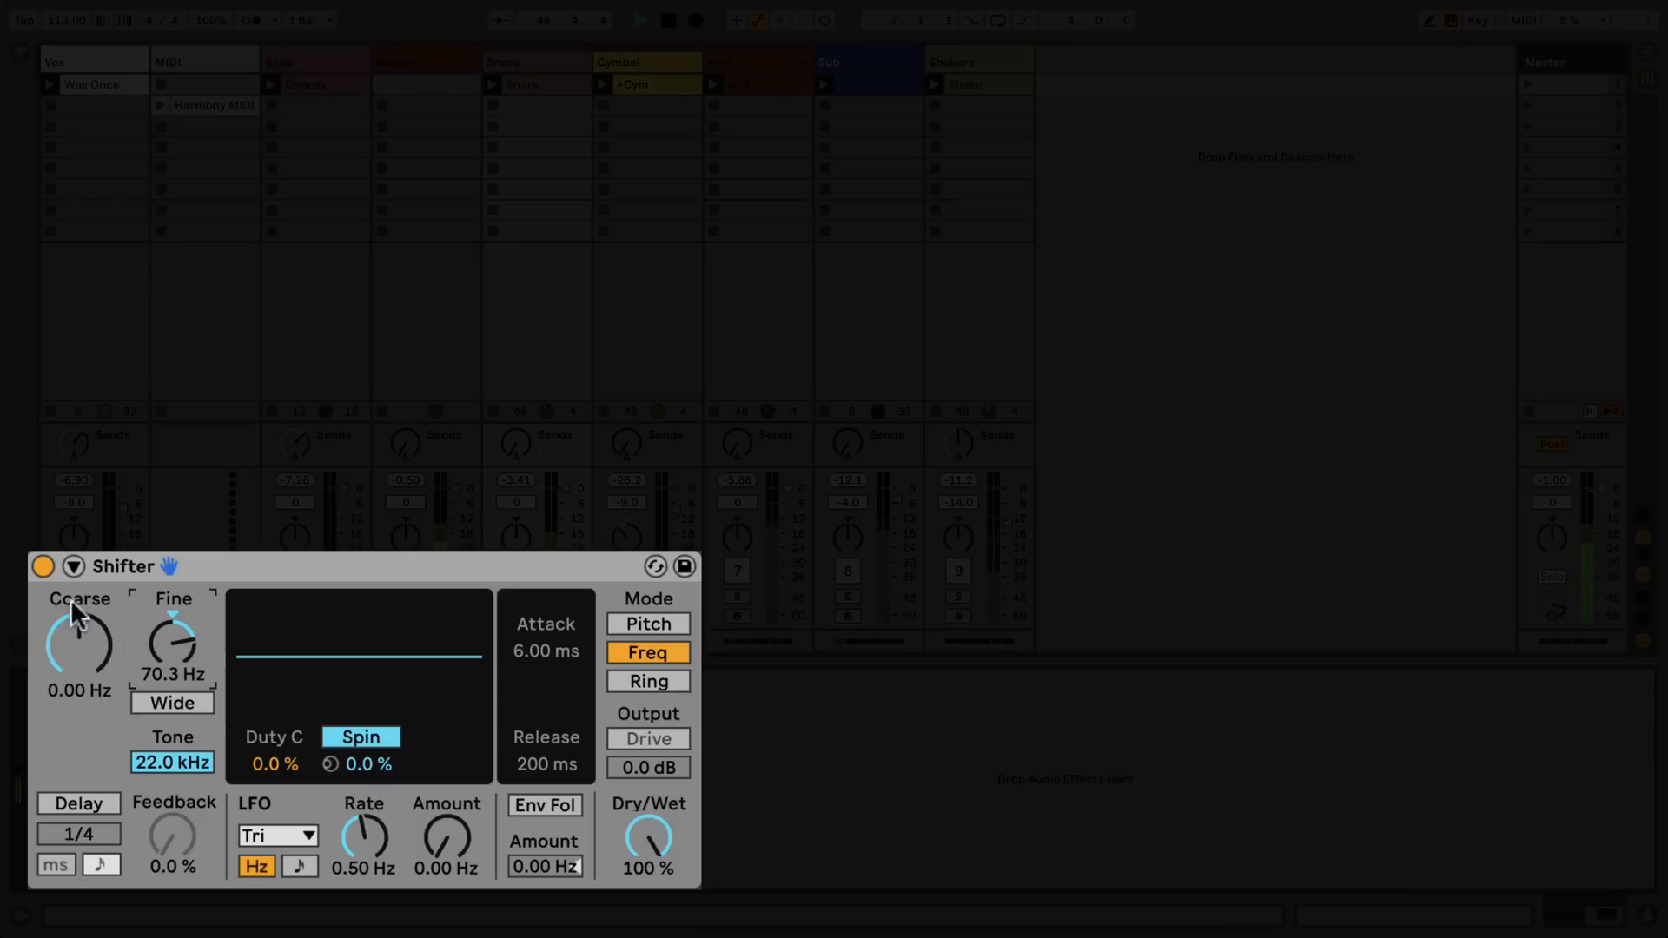
{"action": "left_click", "coordinate": [41, 566]}
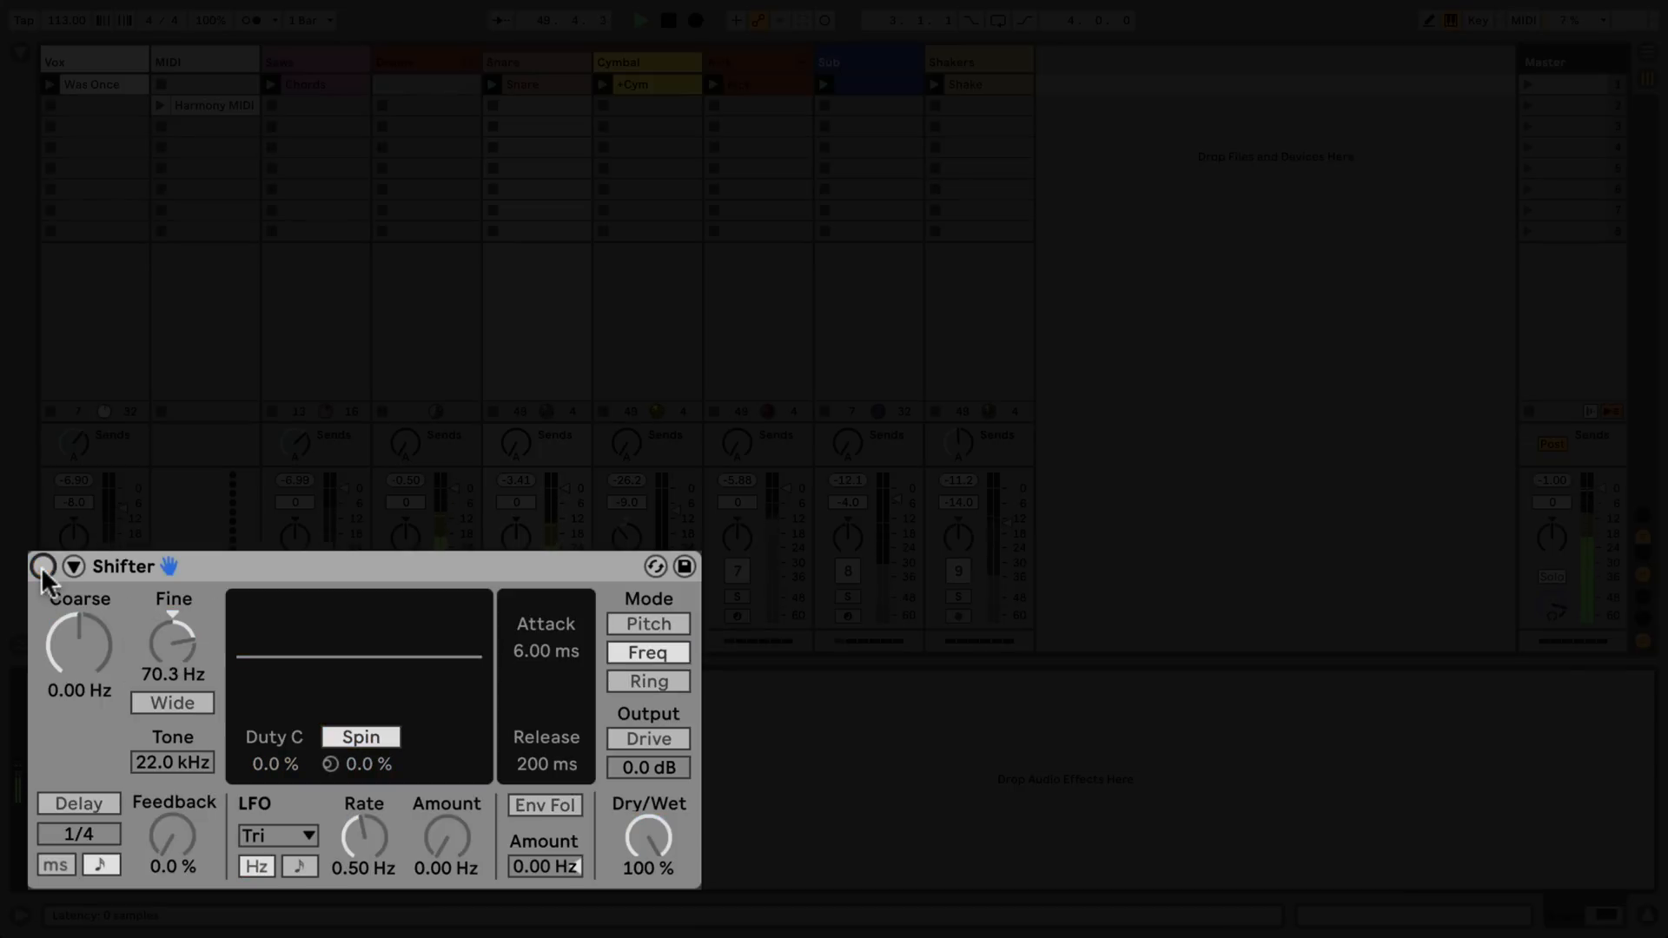
{"action": "left_click", "coordinate": [41, 566]}
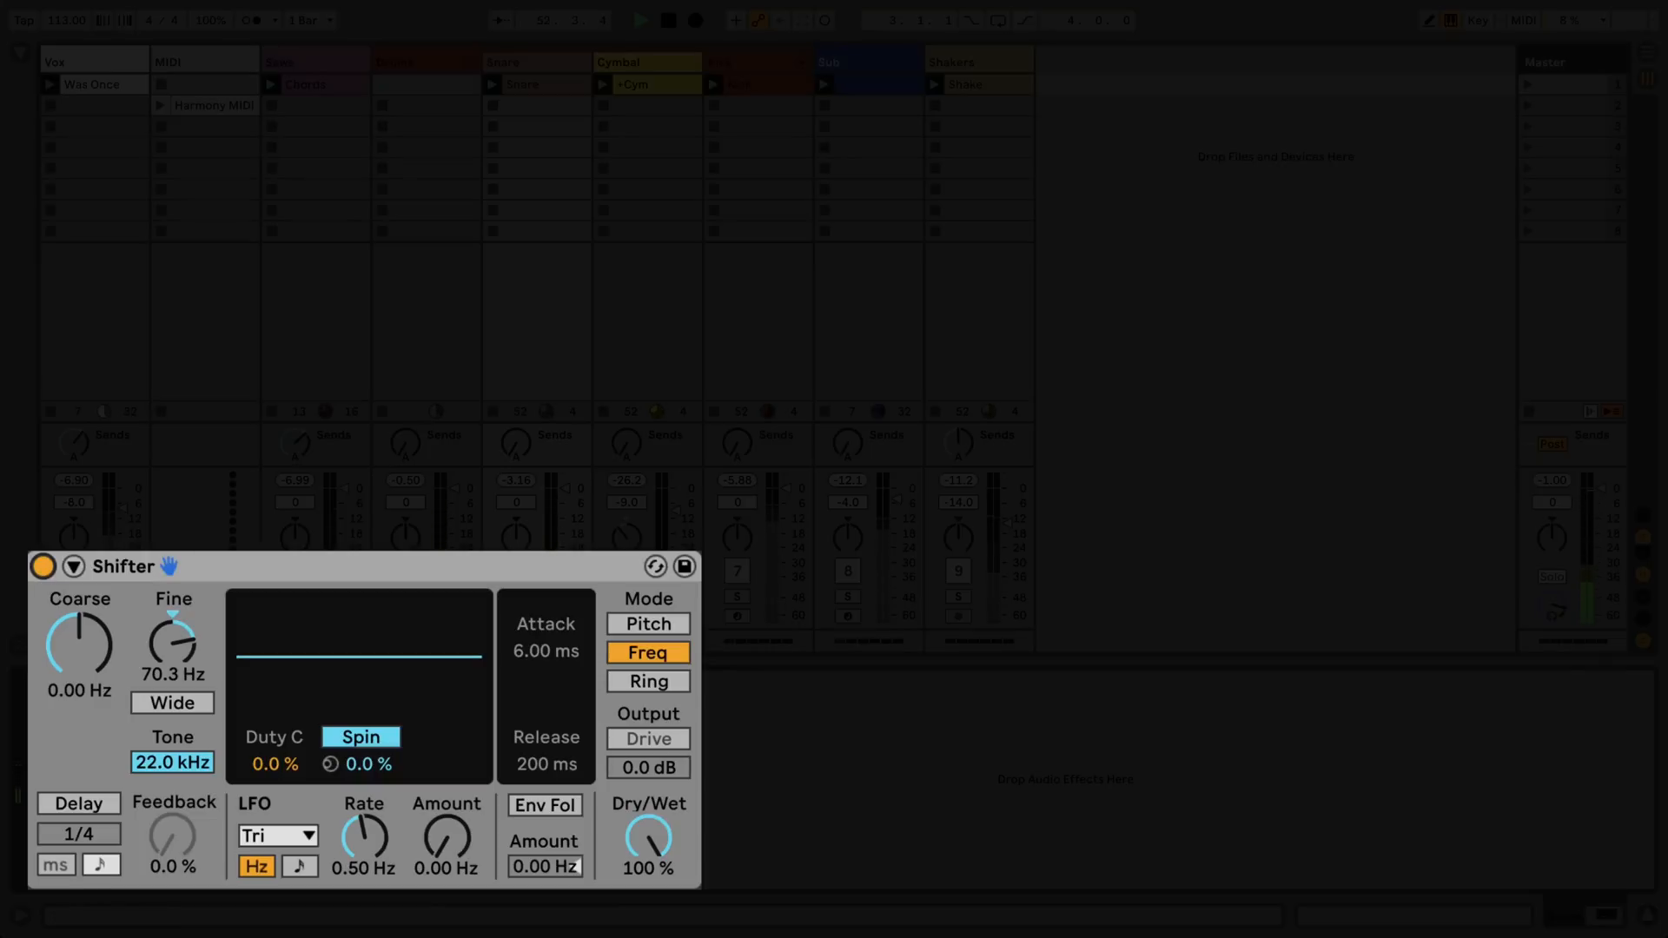
- On the Cymbal track's ring-mode Shifter, set Dry/Wet to 100% and Coarse to 970 Hz
{"action": "left_click", "coordinate": [645, 357]}
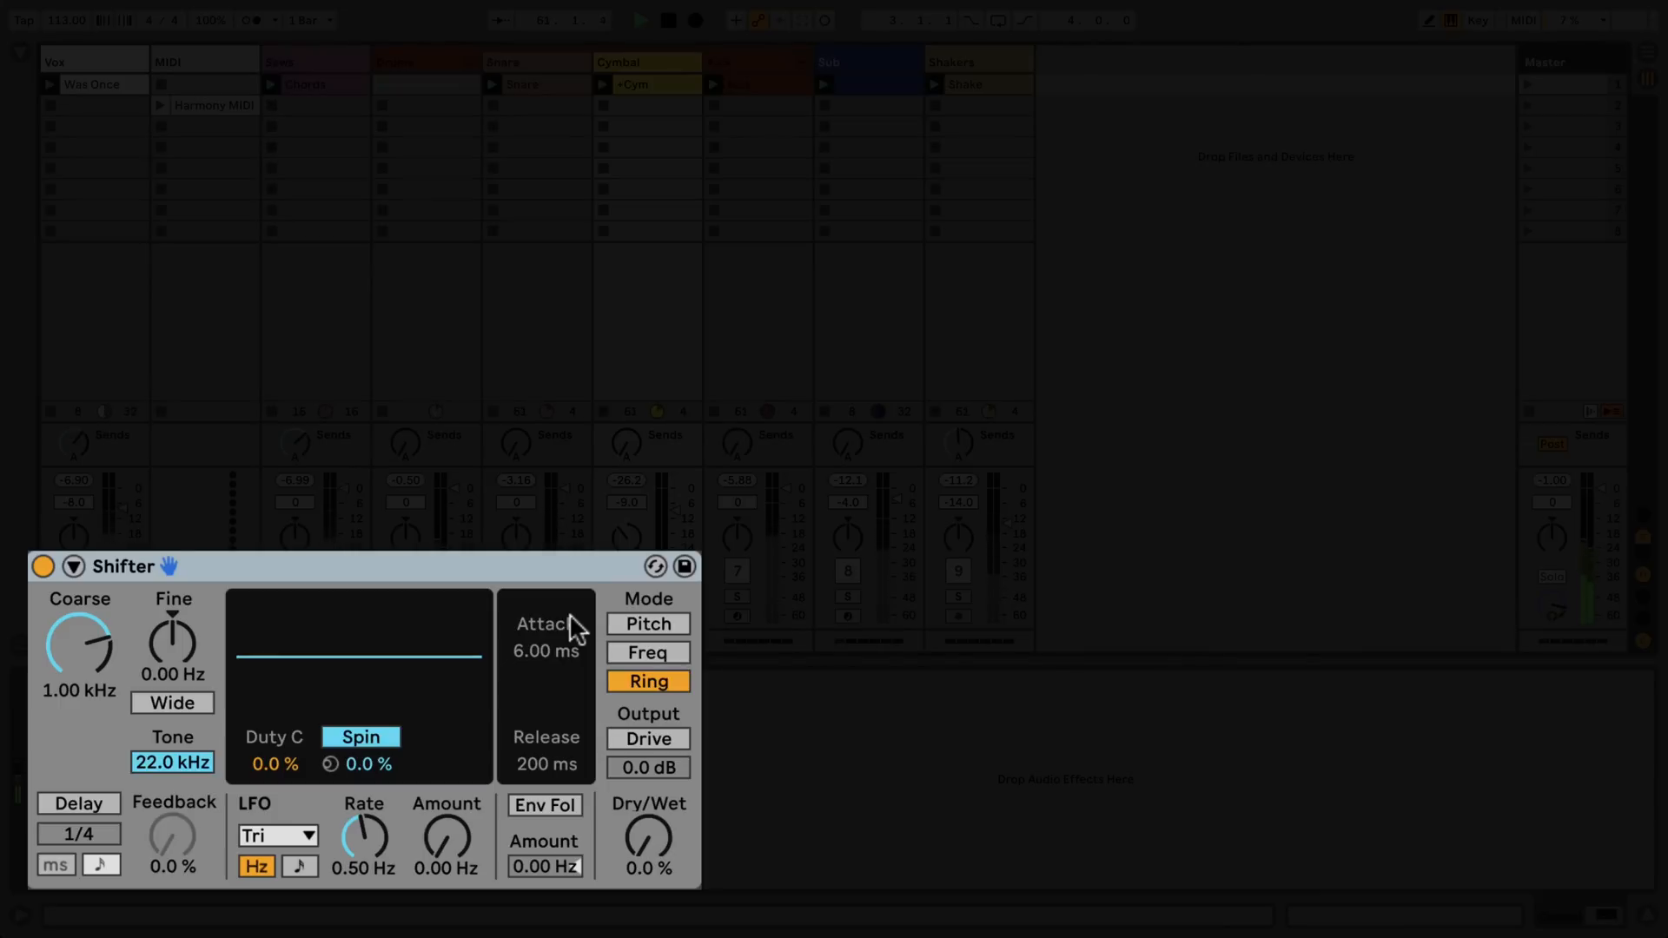
{"action": "left_click_drag", "start_coordinate": [648, 838], "coordinate": [647, 666]}
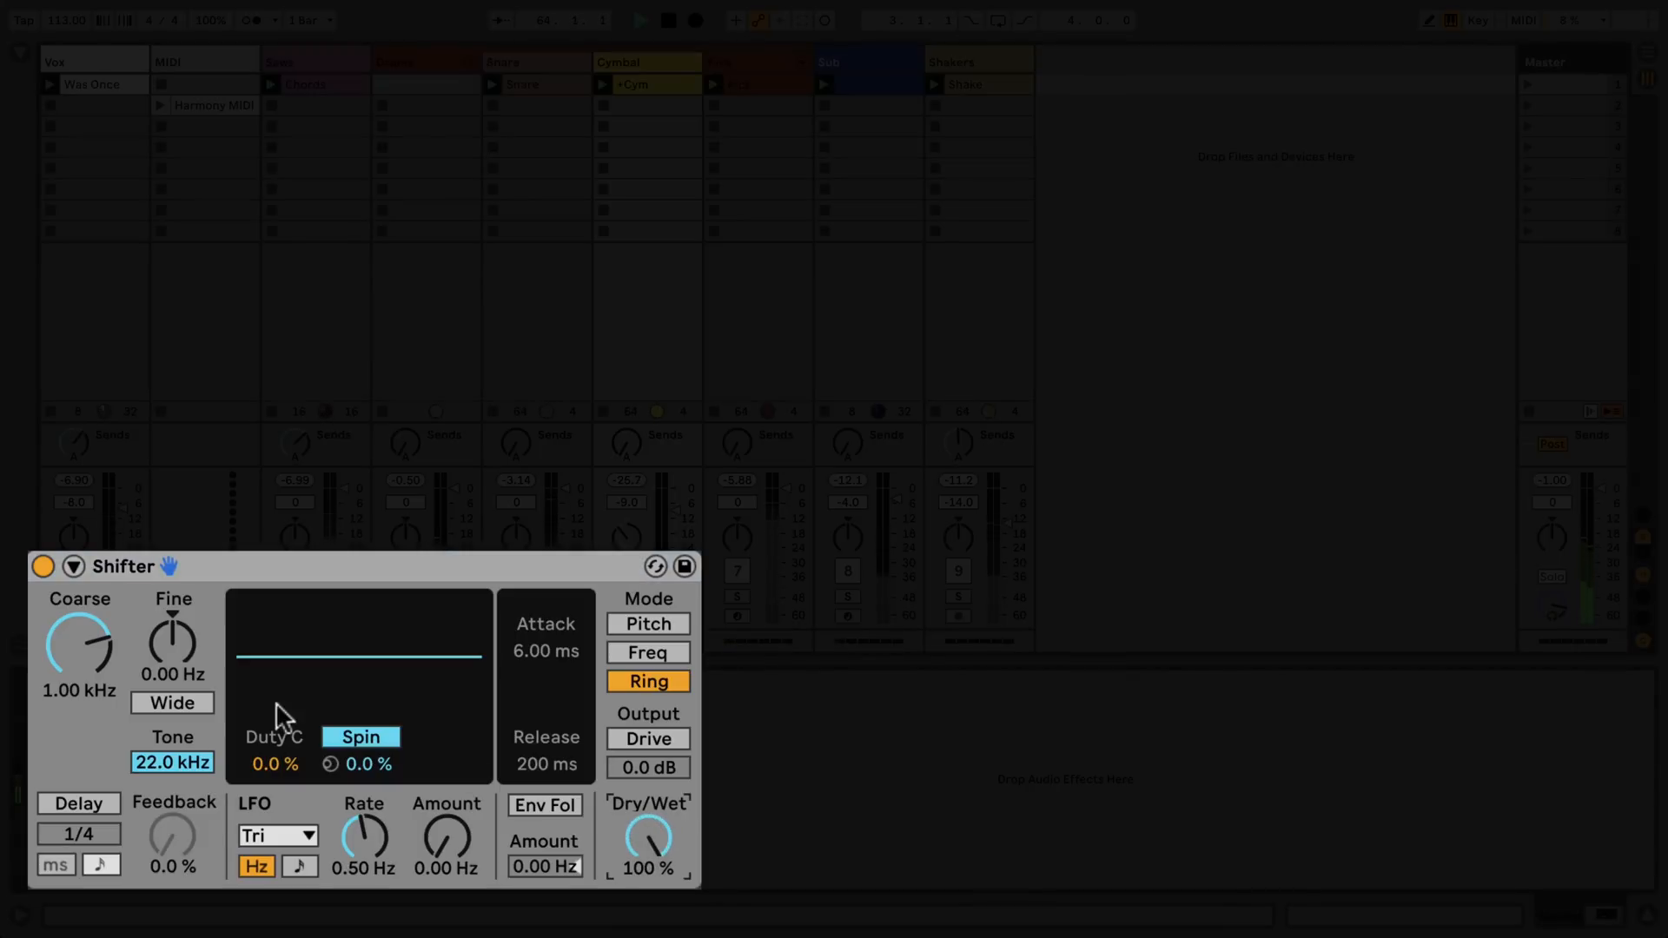
{"action": "left_click", "coordinate": [97, 655]}
{"action": "mouse_move", "coordinate": [97, 654]}
{"action": "left_mouse_down"}
{"action": "mouse_move", "coordinate": [97, 712]}
{"action": "mouse_move", "coordinate": [97, 634]}
{"action": "mouse_move", "coordinate": [97, 662]}
{"action": "mouse_move", "coordinate": [92, 648]}
{"action": "left_mouse_up"}
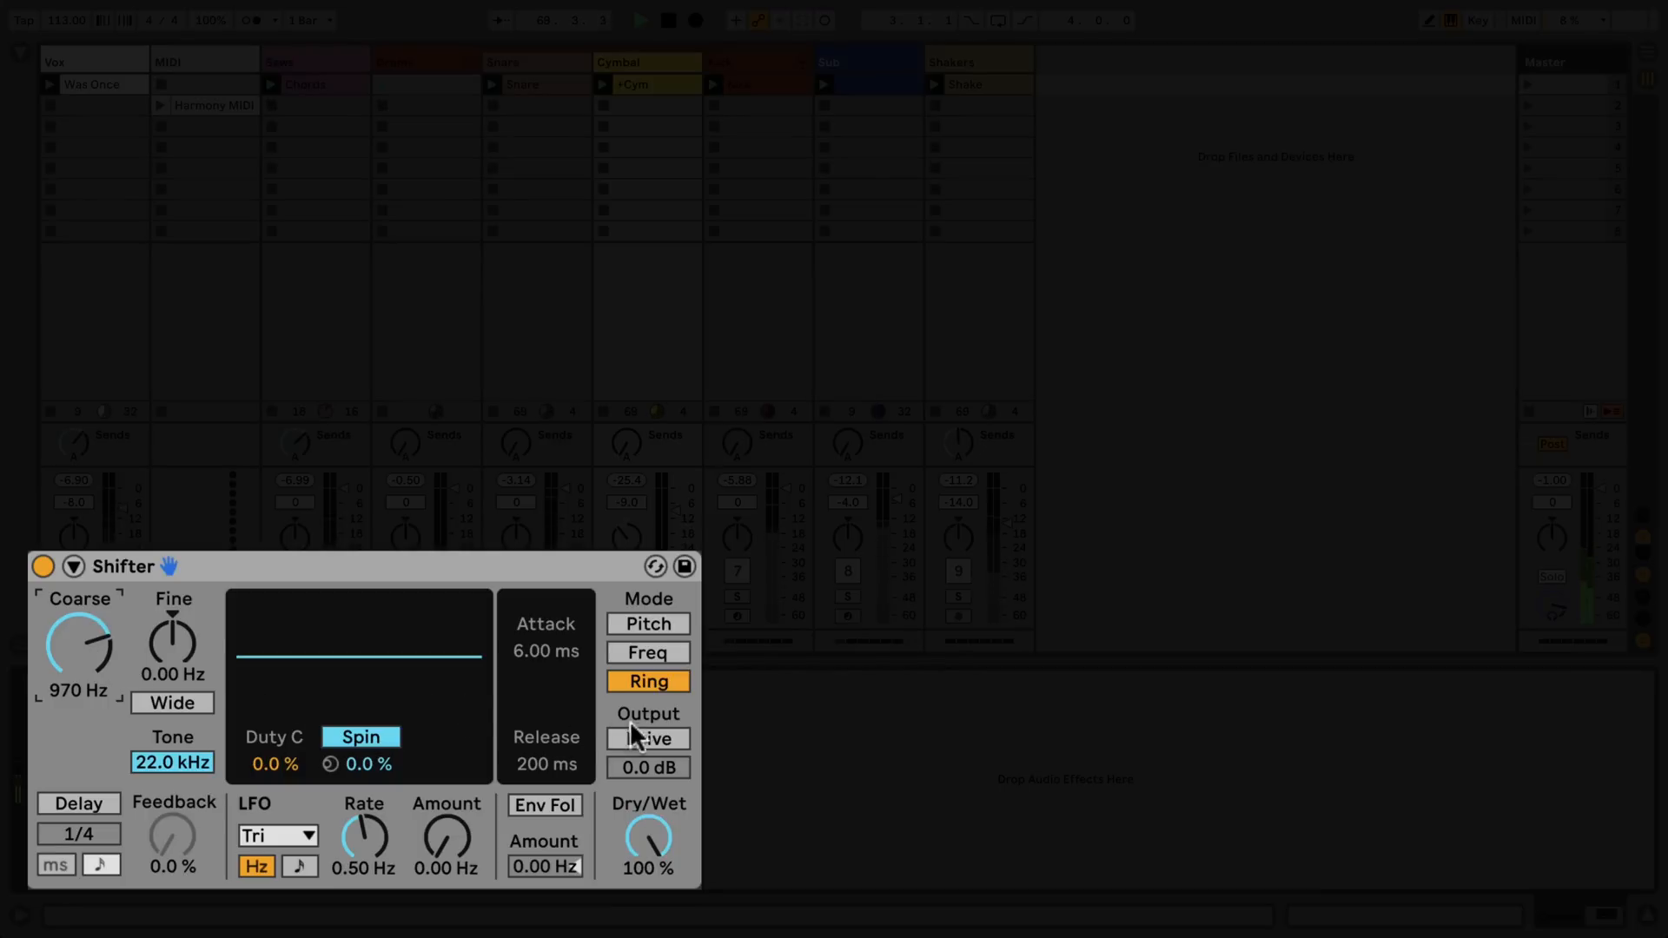
- Enable Drive on the Cymbal track's Shifter and set its amount to 5.6 dB
{"action": "left_click", "coordinate": [654, 737]}
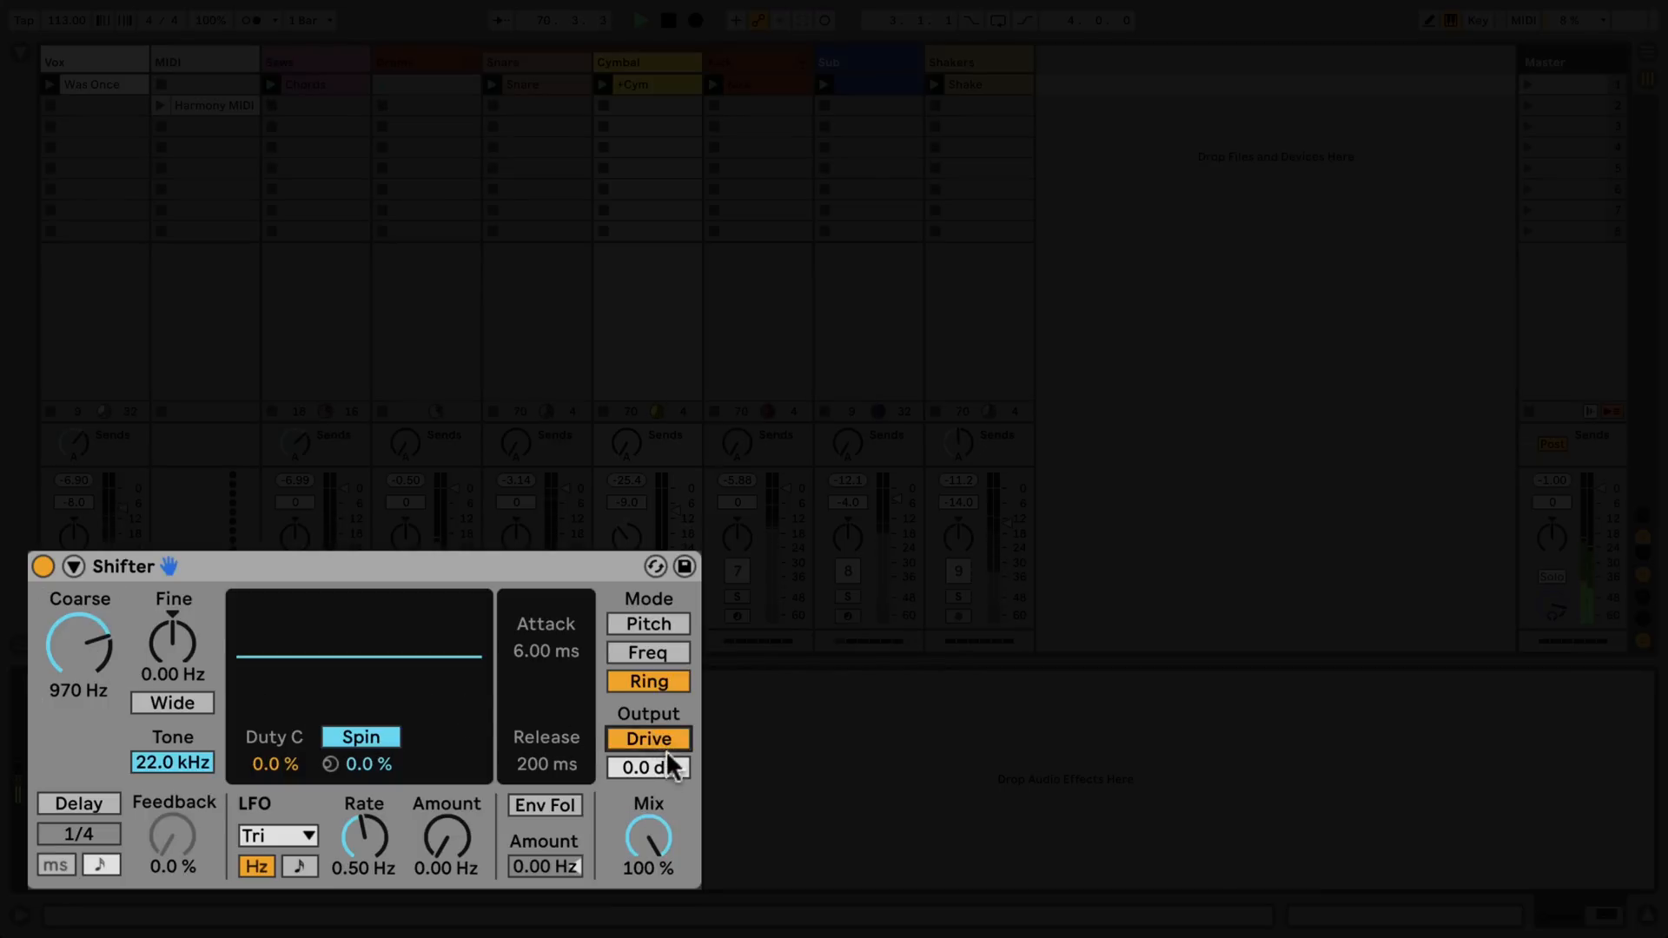
{"action": "mouse_move", "coordinate": [667, 766]}
{"action": "left_mouse_down"}
{"action": "mouse_move", "coordinate": [667, 705]}
{"action": "mouse_move", "coordinate": [669, 764]}
{"action": "left_mouse_up"}
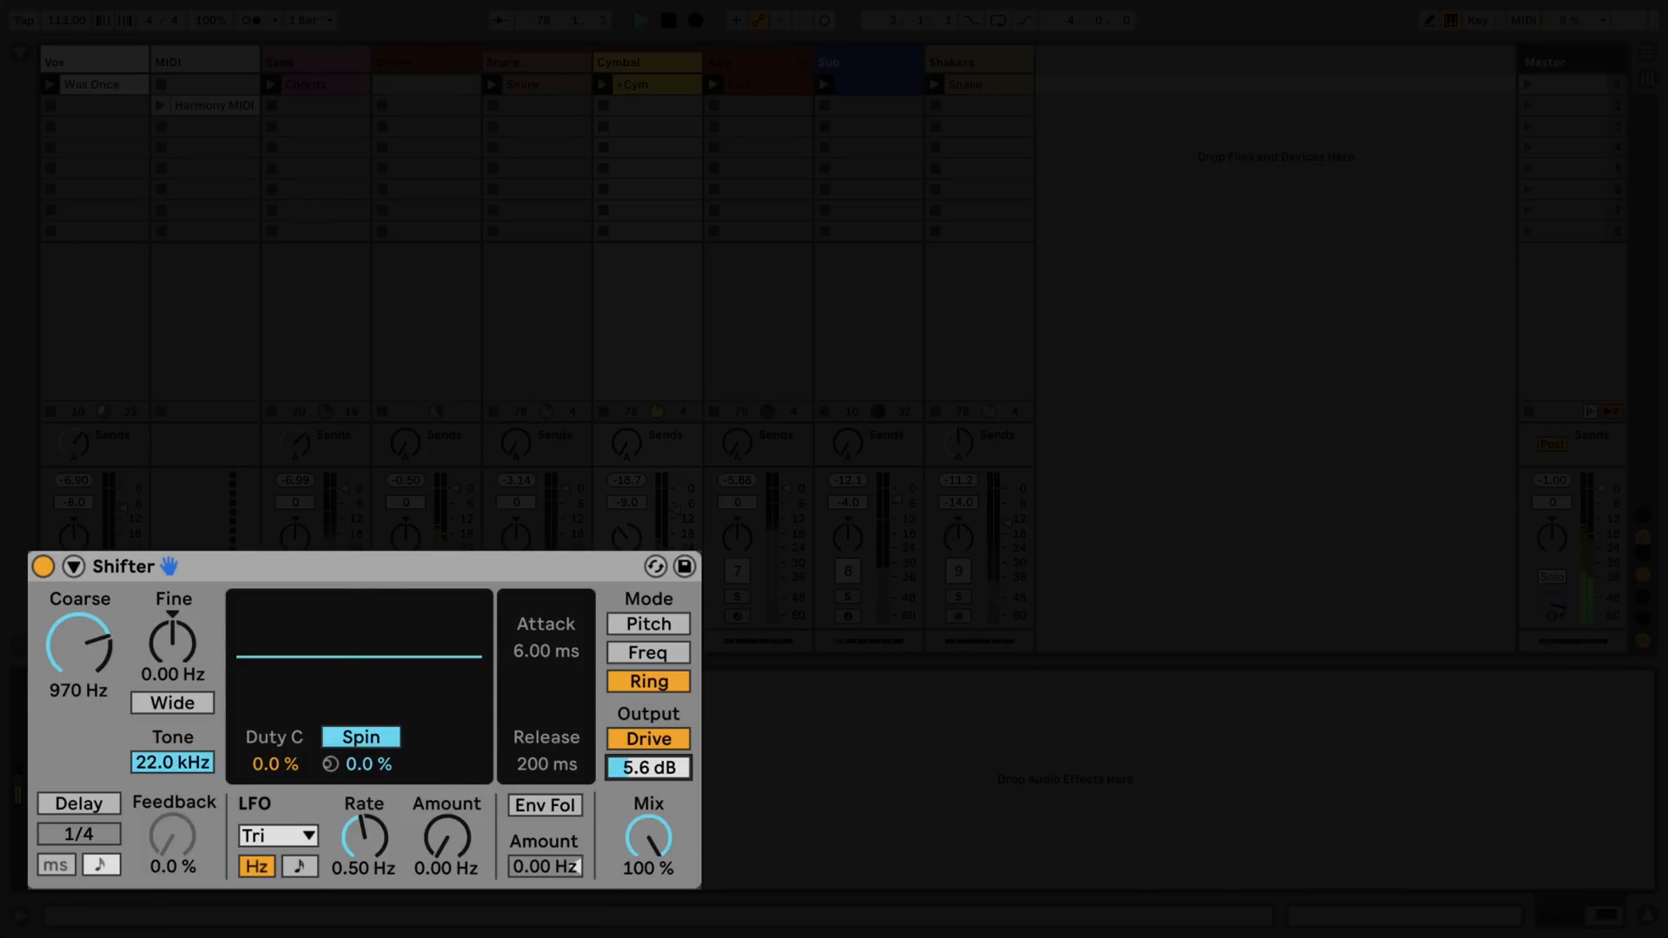
- Switch the Saws track's Shifter to Ring mode and reset Fine to 0.00 Hz
{"action": "left_click", "coordinate": [328, 339]}
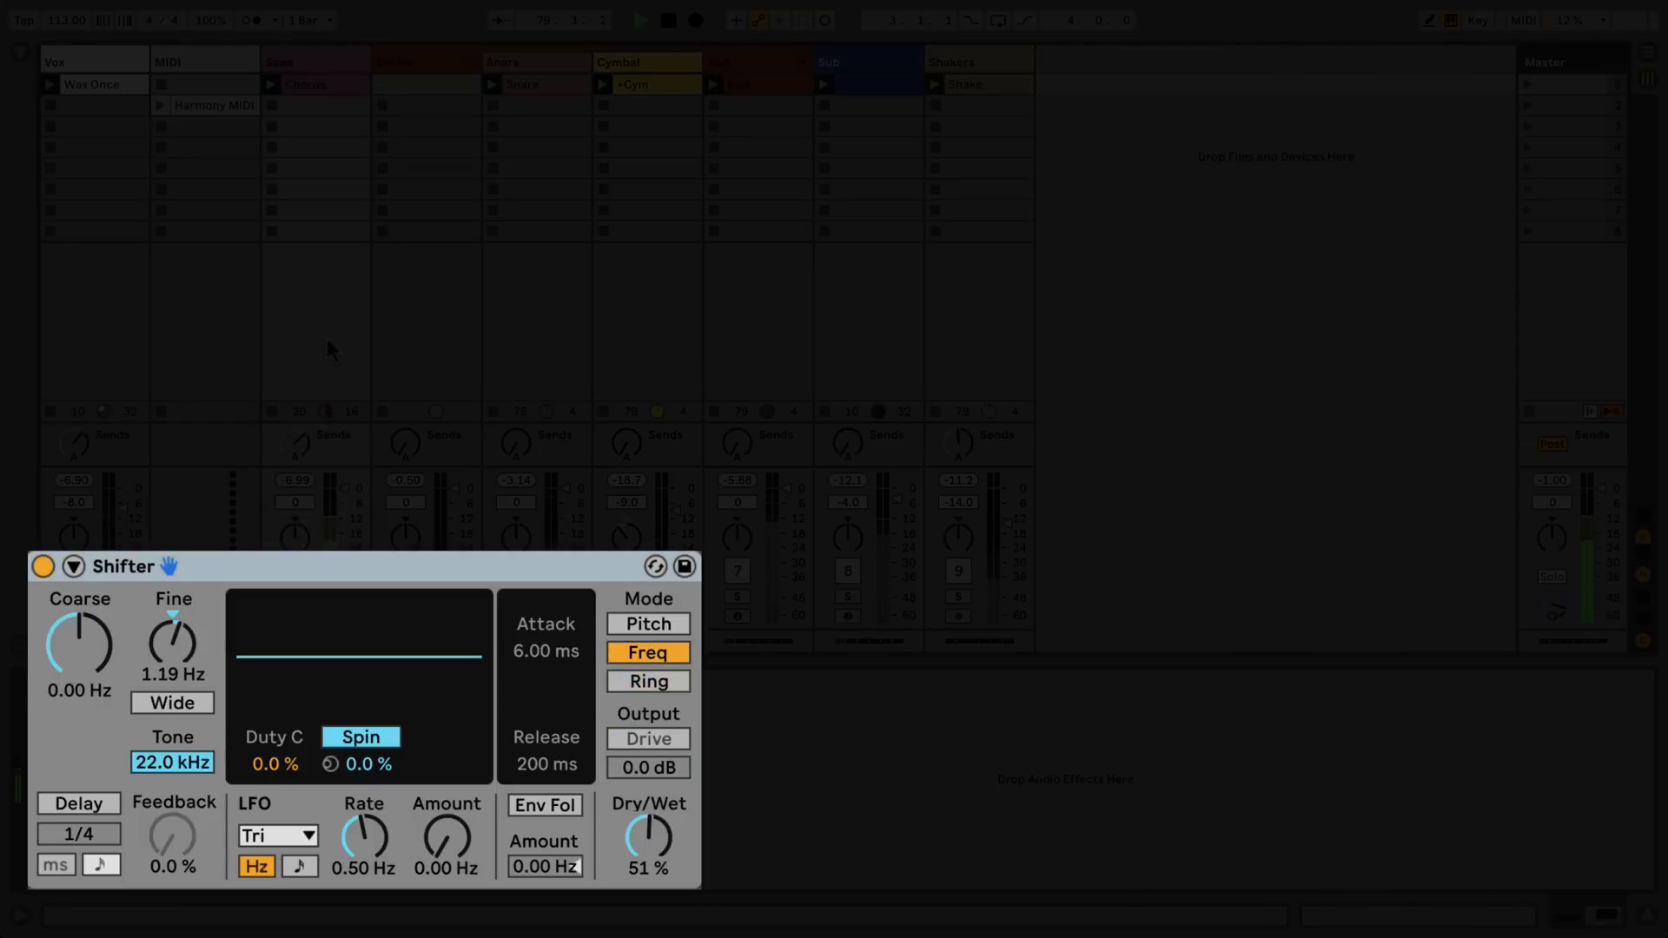
{"action": "left_click", "coordinate": [628, 674]}
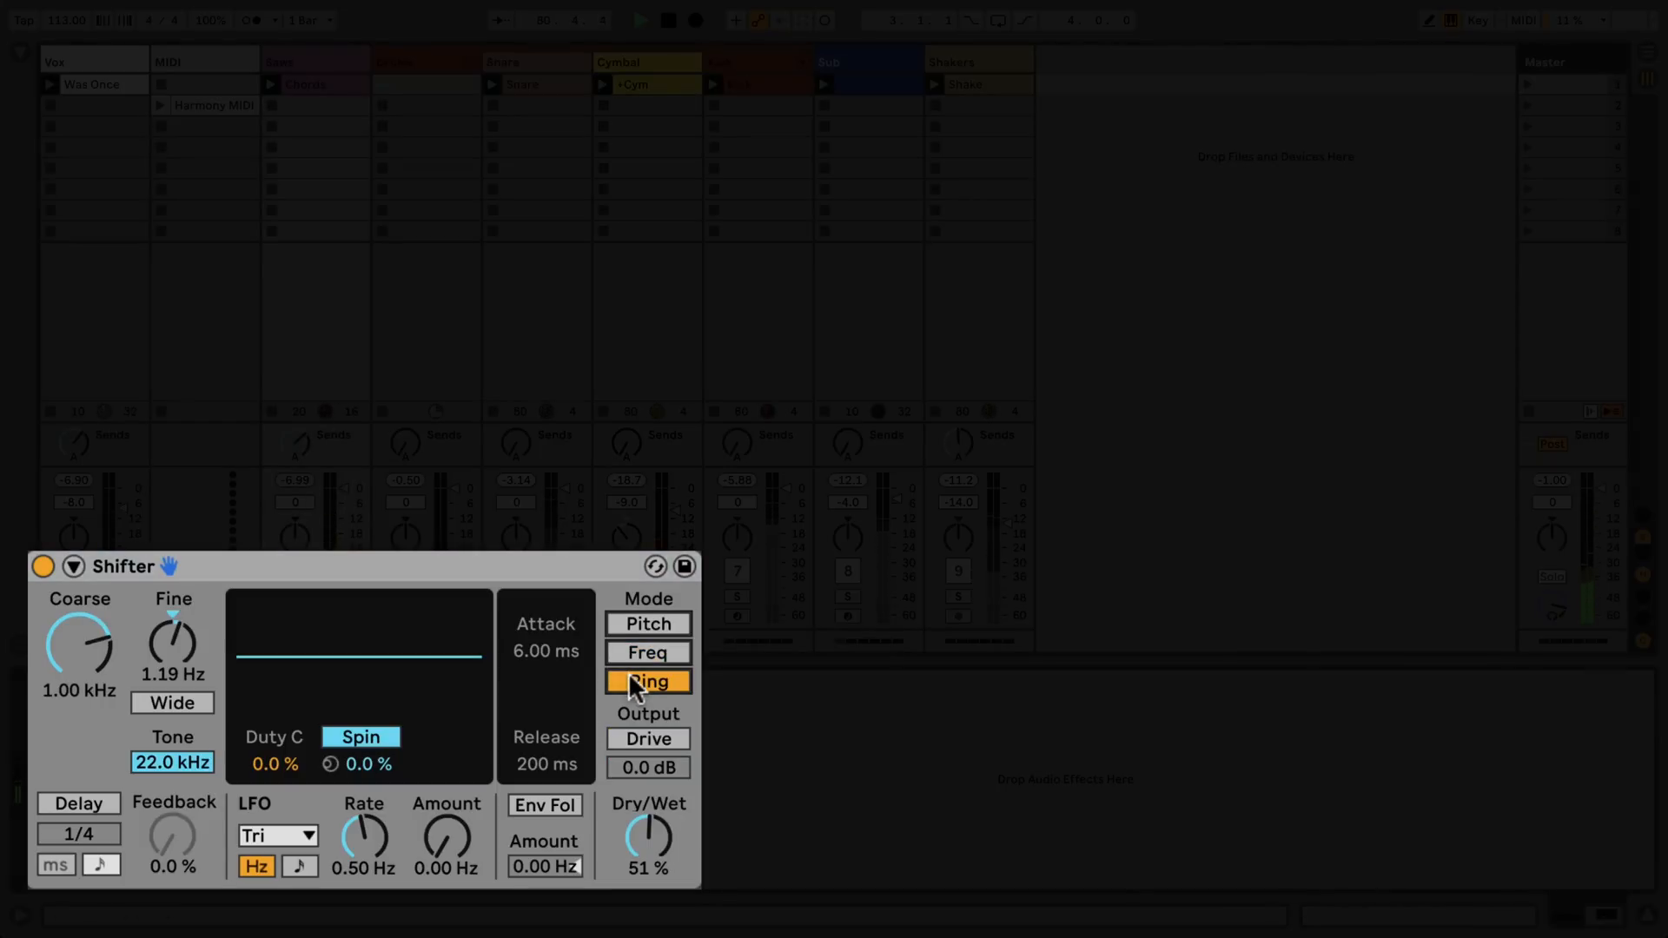
{"action": "key", "text": "Delete"}
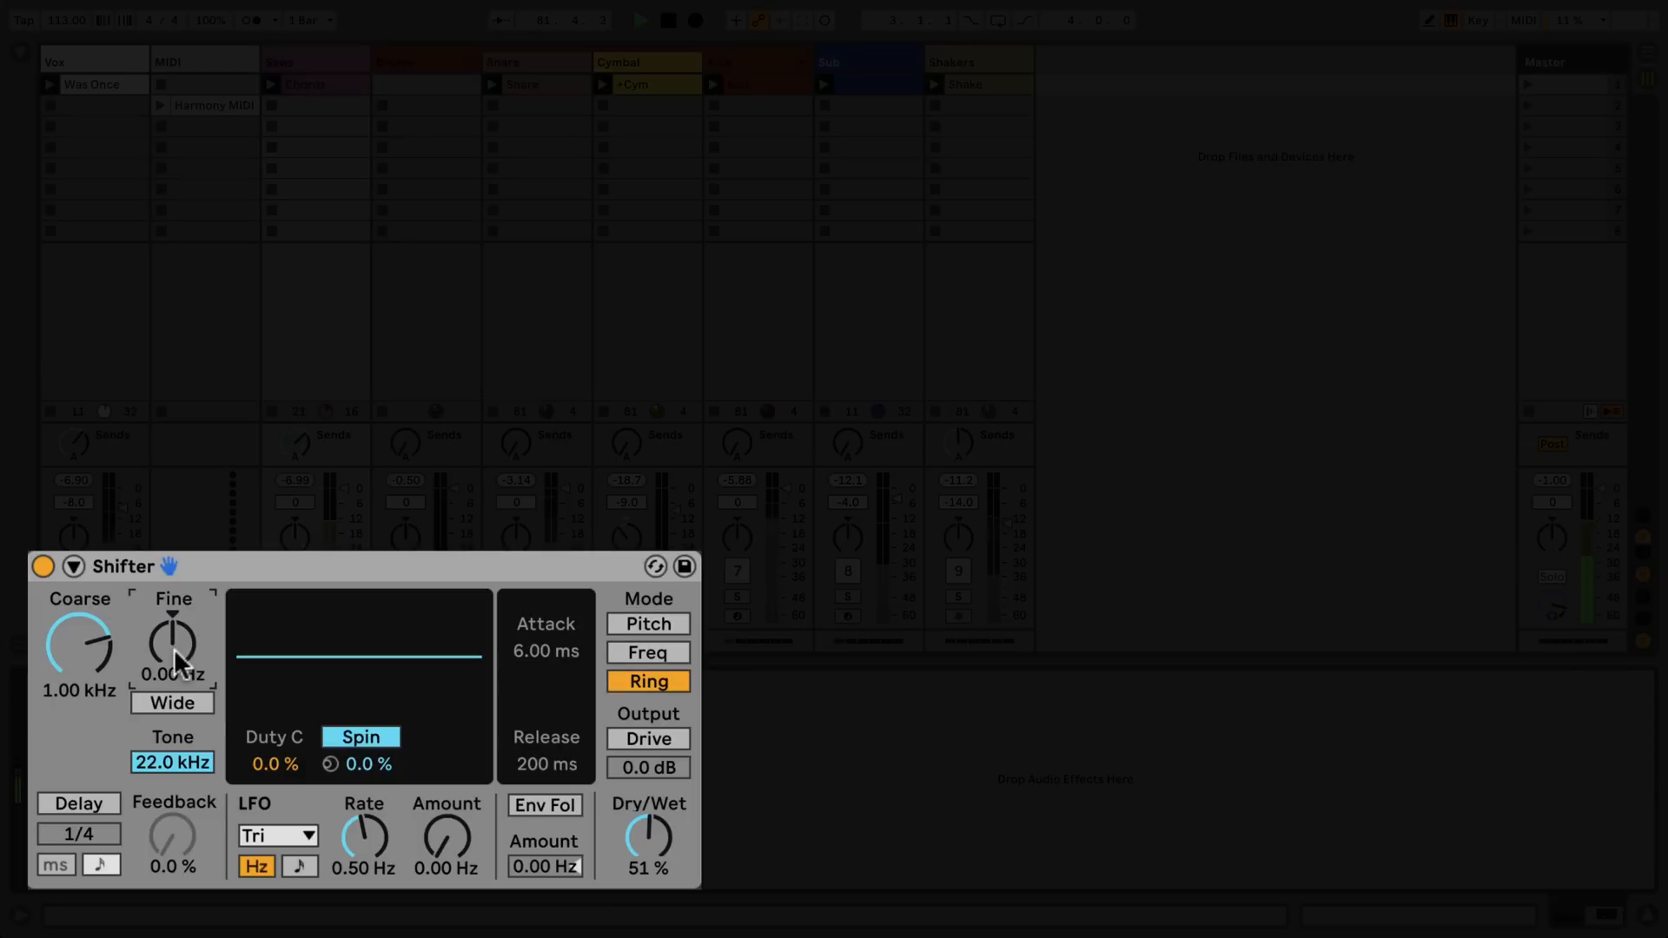
- Set the Saws Shifter's Coarse to 2.93 Hz and enable Wide with a Spread of 2.31 Hz
{"action": "left_click_drag", "start_coordinate": [106, 648], "coordinate": [106, 767]}
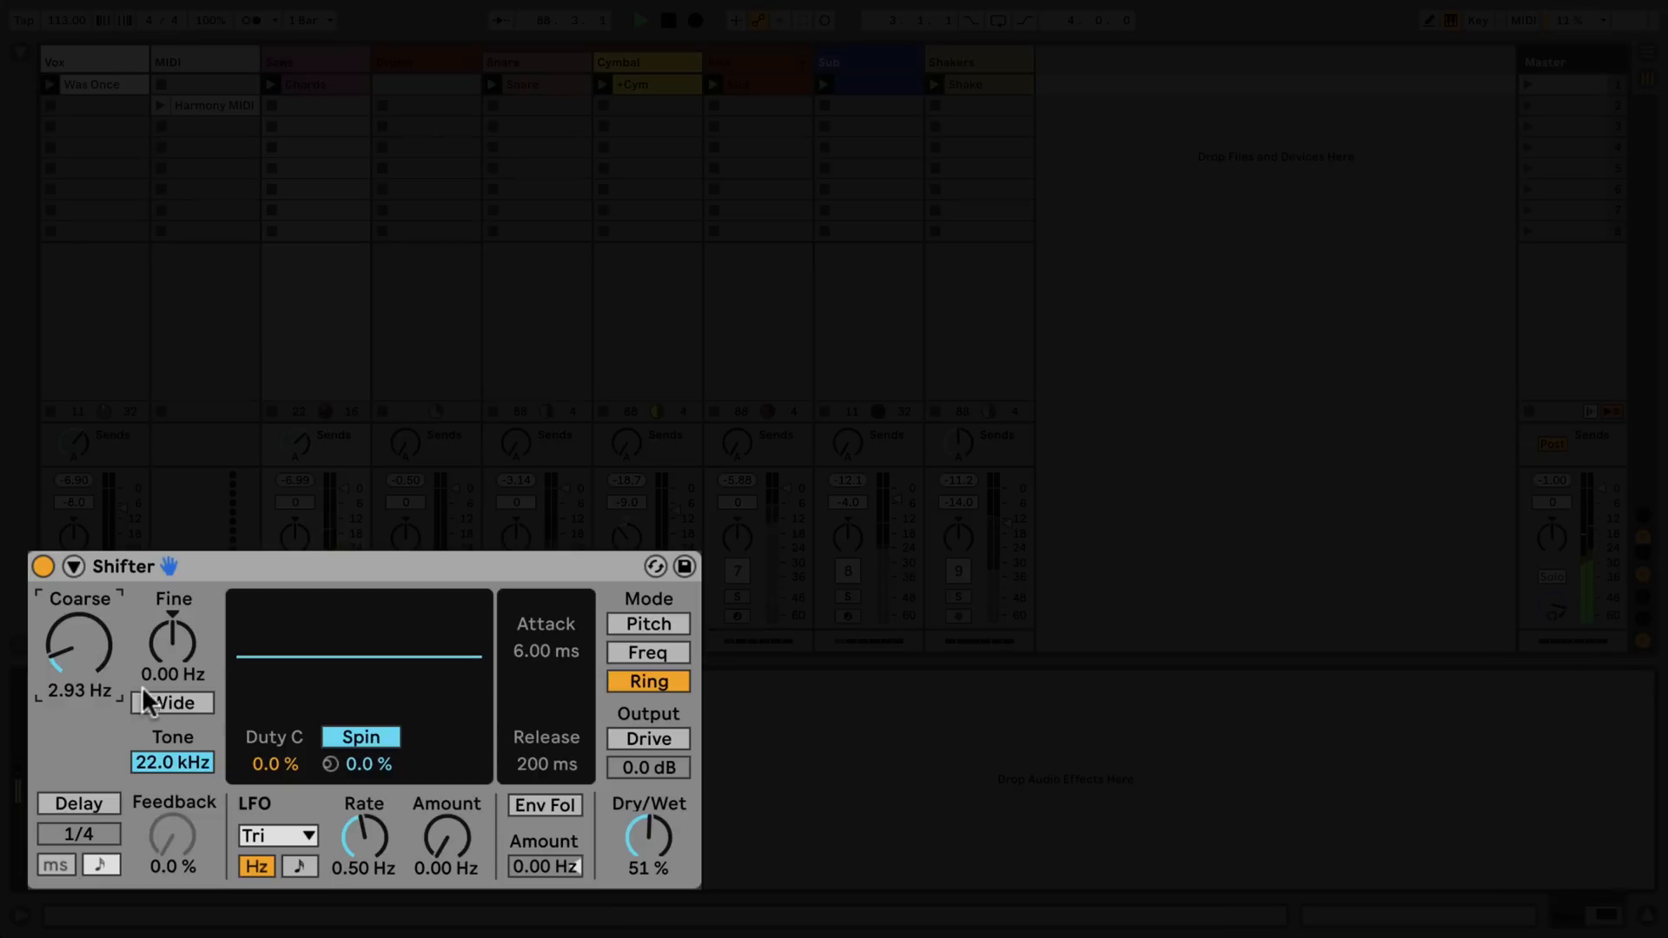
{"action": "left_click", "coordinate": [191, 700]}
{"action": "left_click_drag", "start_coordinate": [173, 643], "coordinate": [173, 559]}
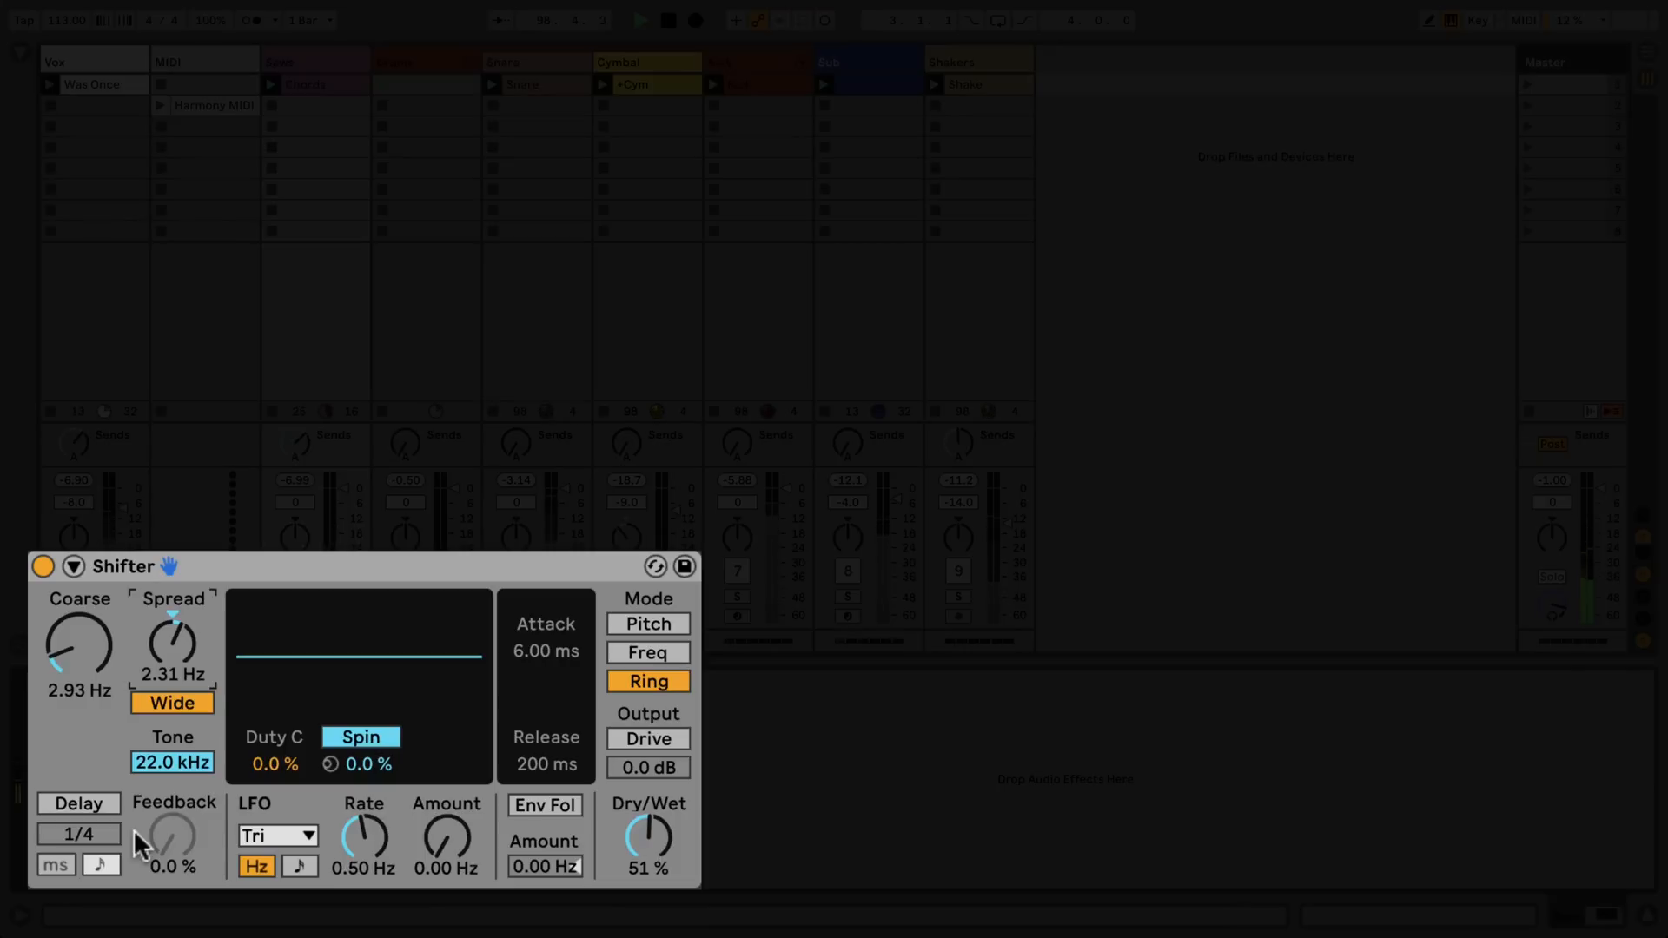
- Enable the Saws Shifter's Delay in milliseconds, with a time of 21.6 ms and Feedback of 89%
{"action": "left_click", "coordinate": [106, 801]}
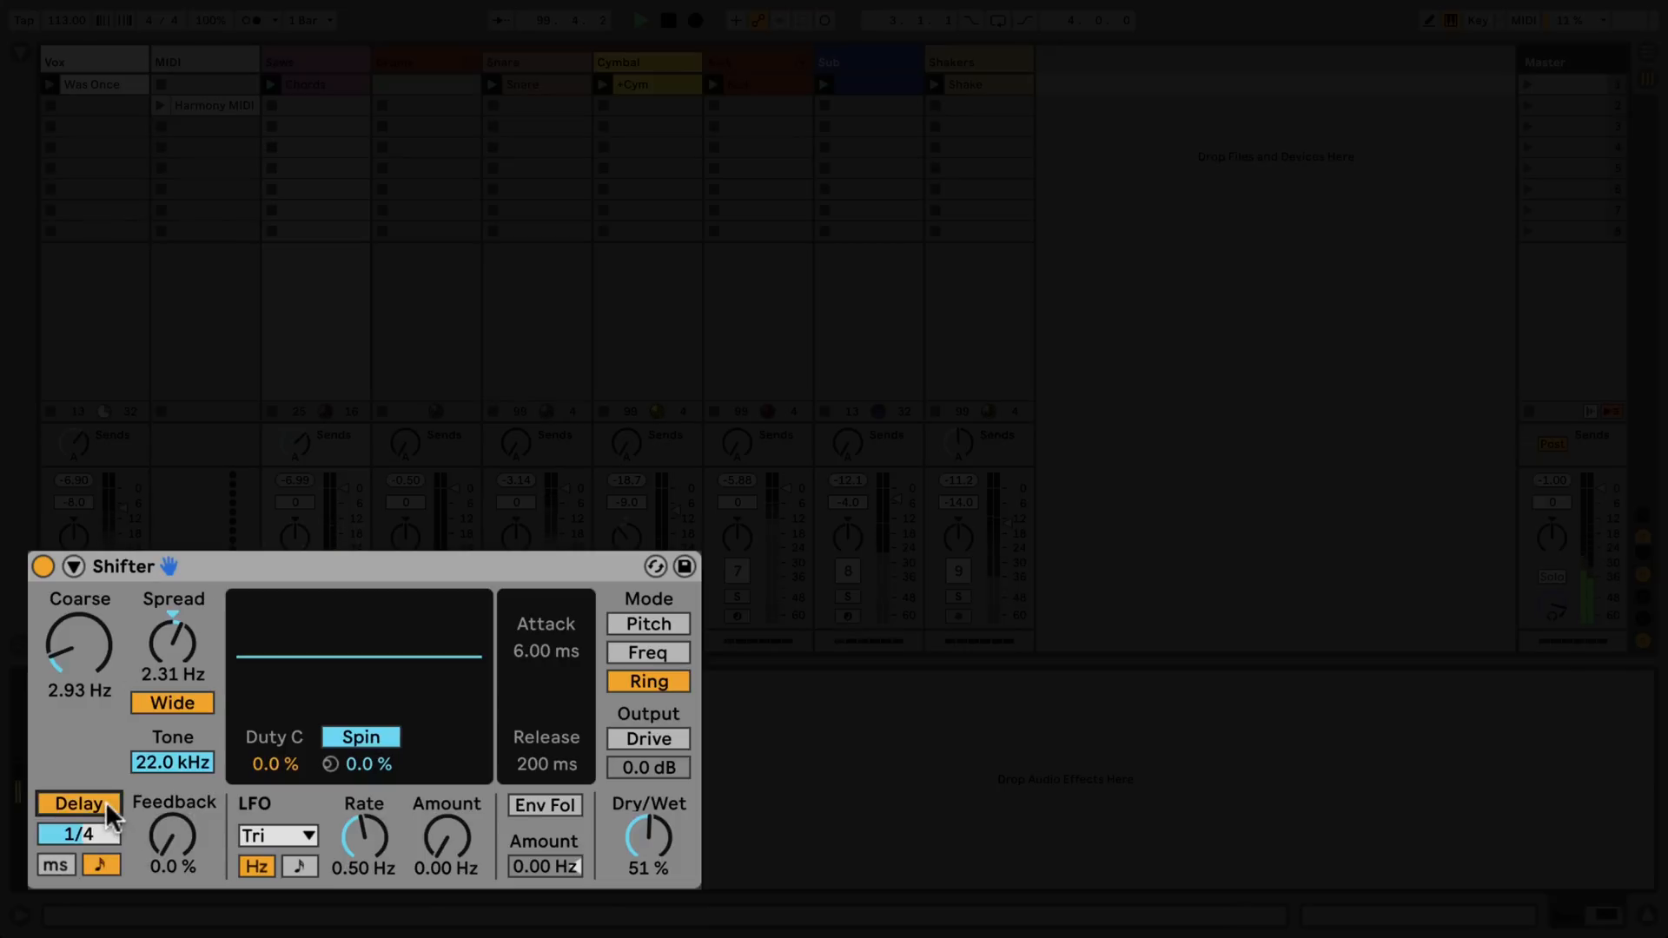
{"action": "left_click_drag", "start_coordinate": [159, 835], "coordinate": [159, 781]}
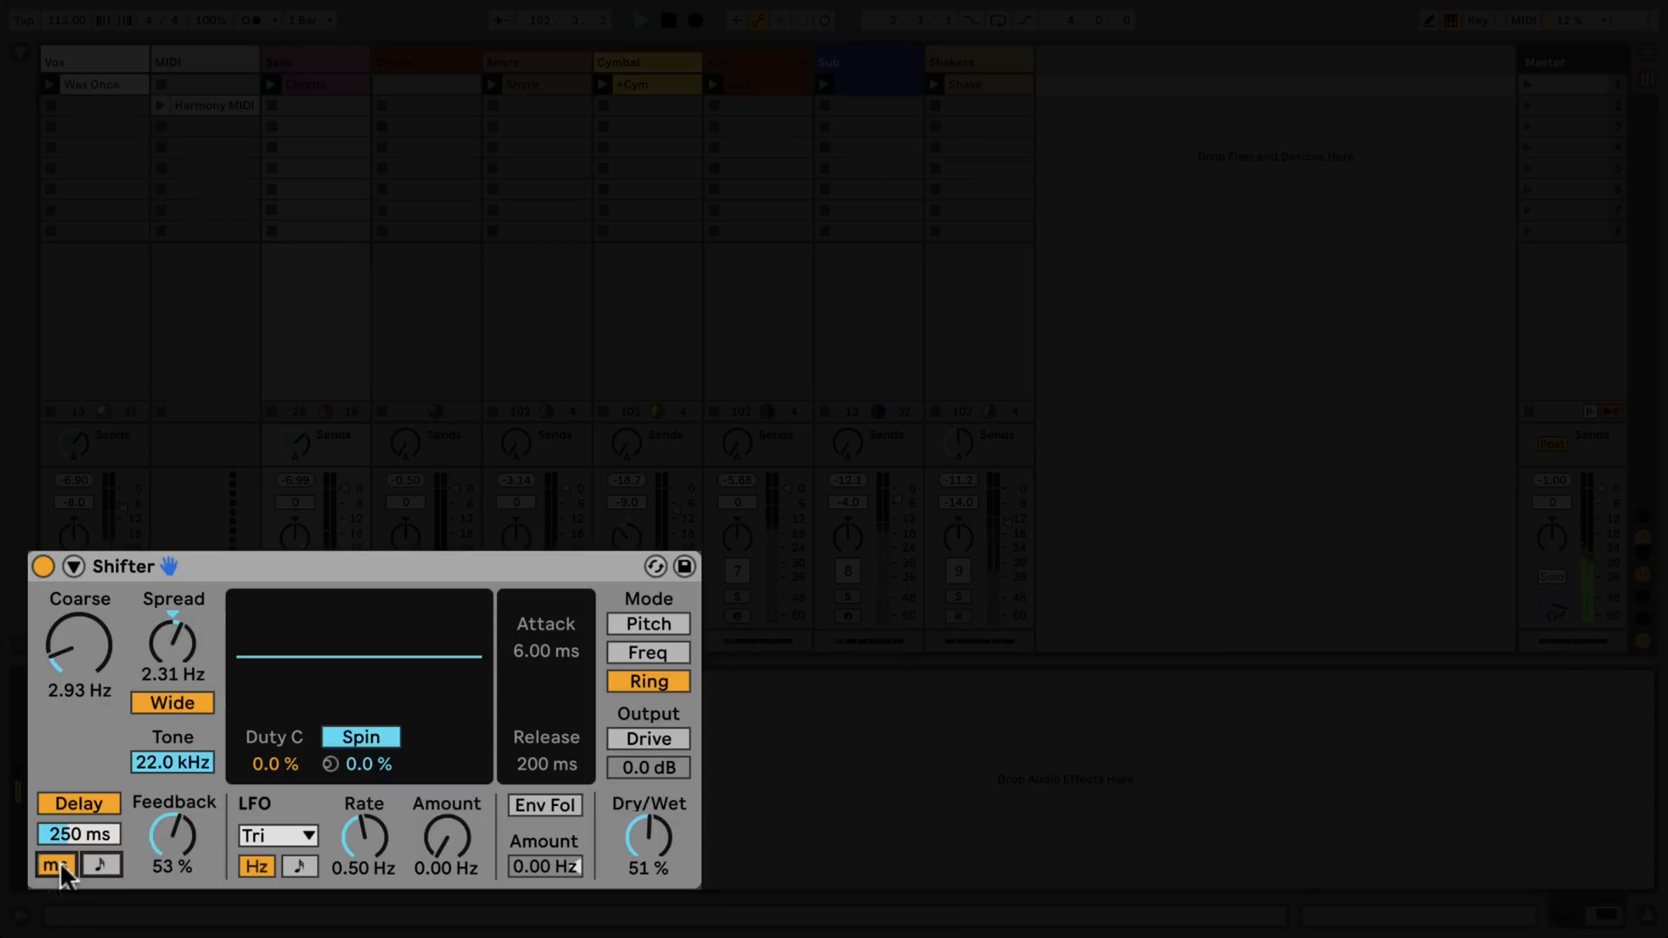
{"action": "left_click", "coordinate": [60, 862]}
{"action": "left_click_drag", "start_coordinate": [84, 836], "coordinate": [142, 800]}
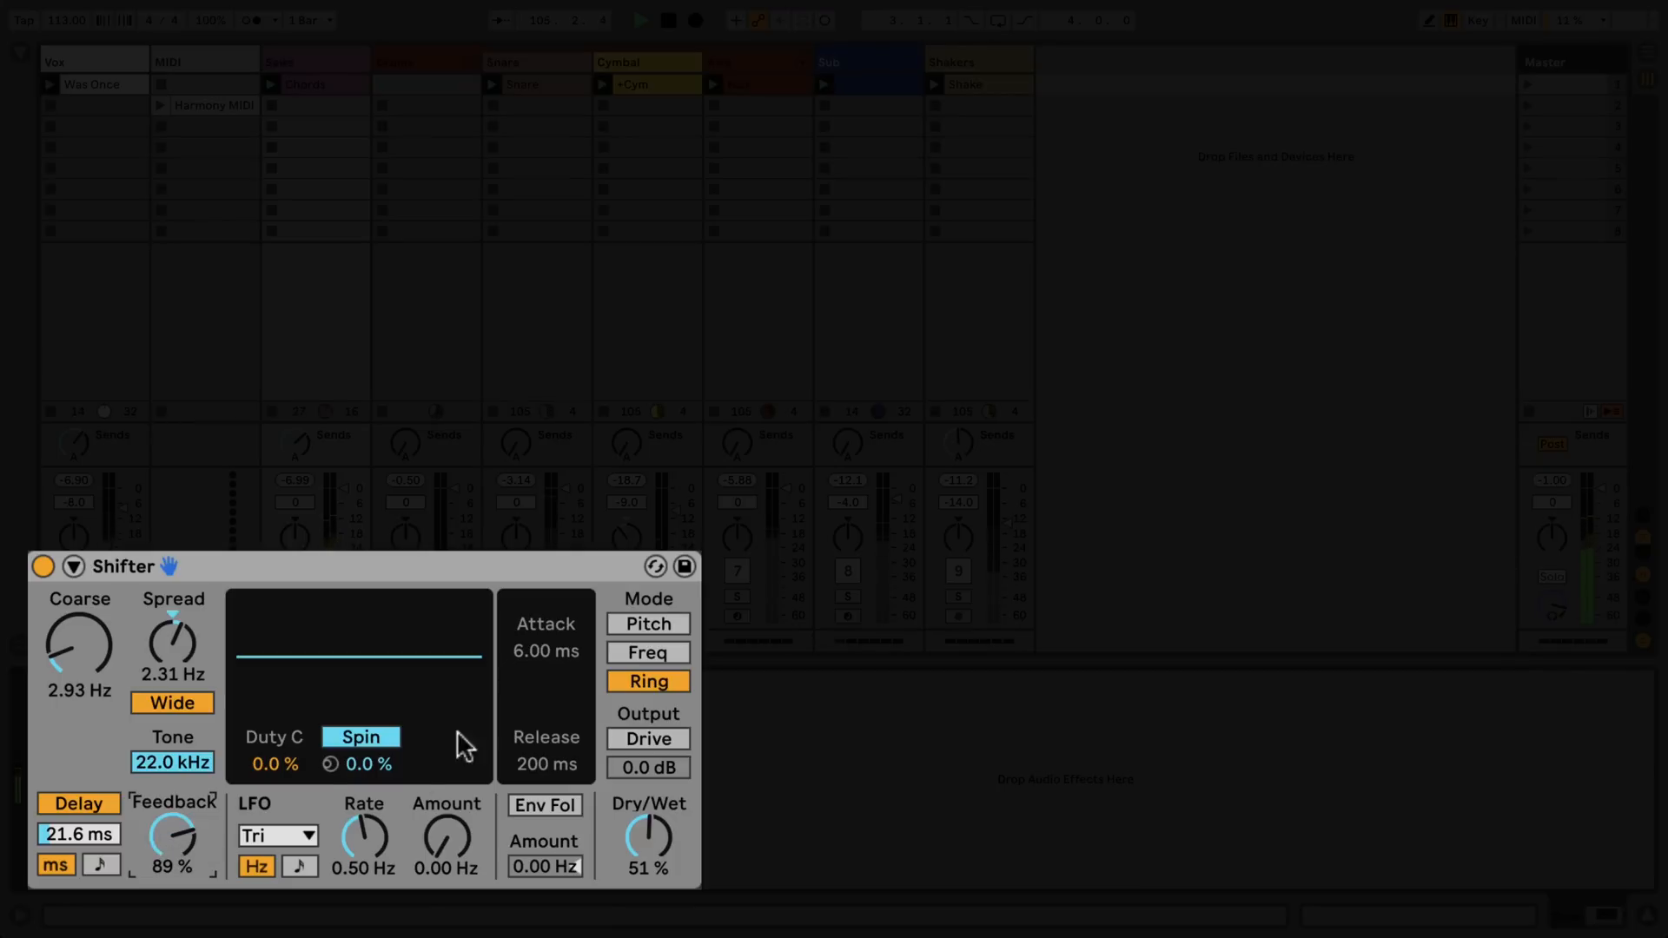
- Switch the Saws Shifter to Pitch mode and set Coarse to 12 st
{"action": "left_click", "coordinate": [631, 620]}
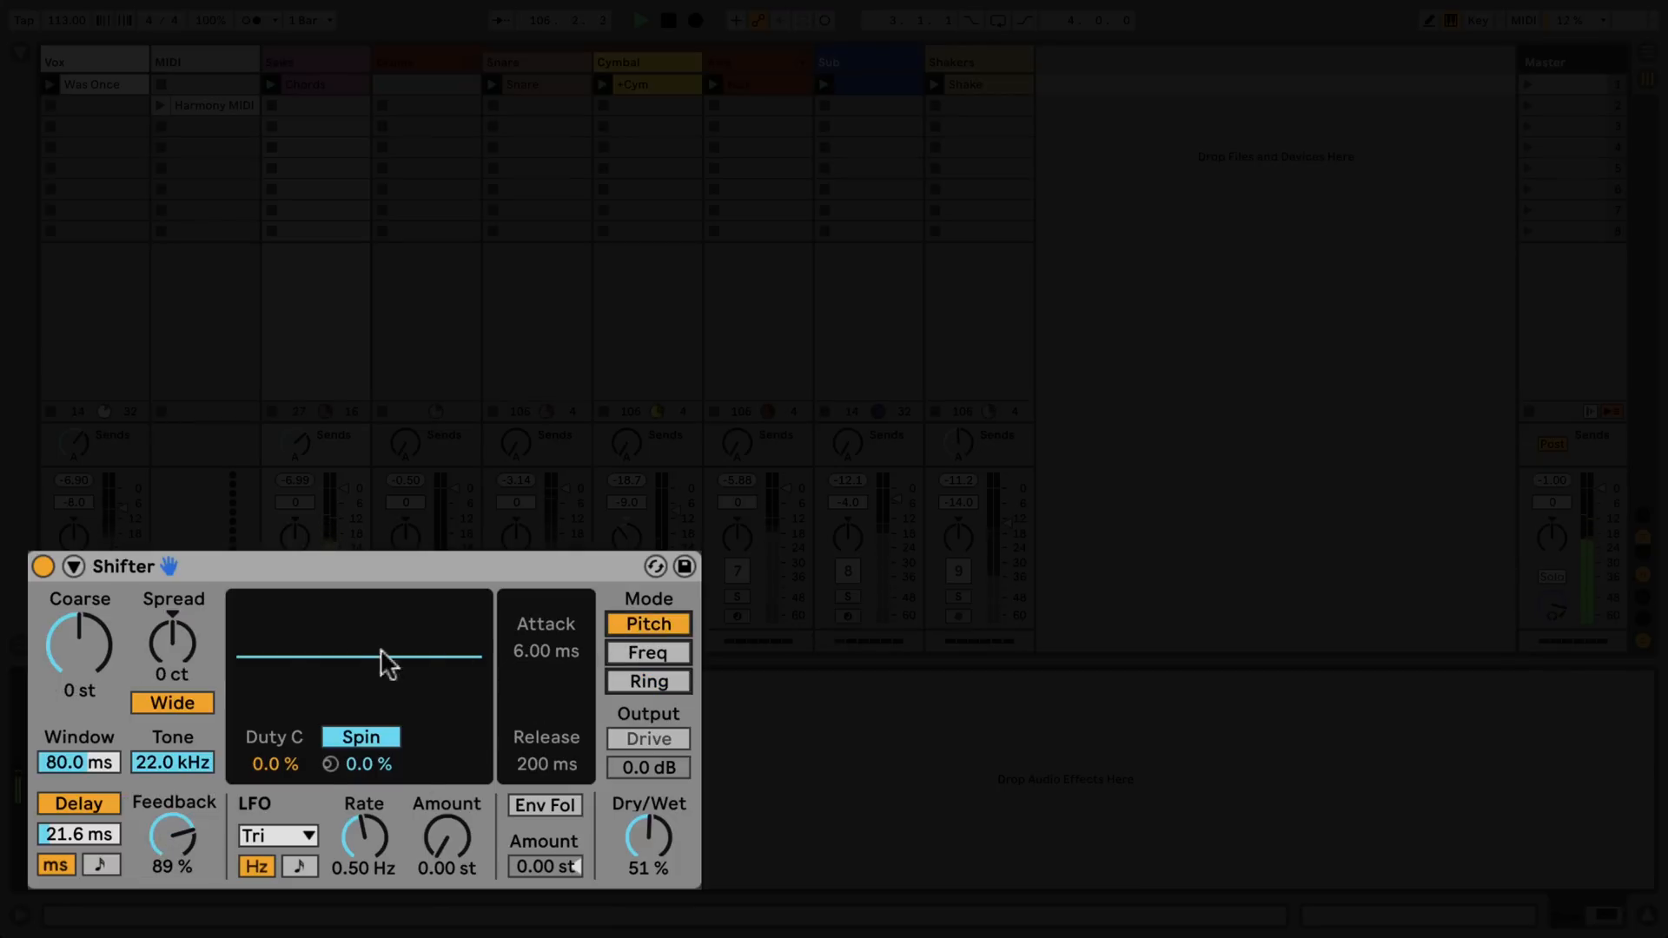
{"action": "left_click", "coordinate": [80, 641]}
{"action": "type", "text": "12"}
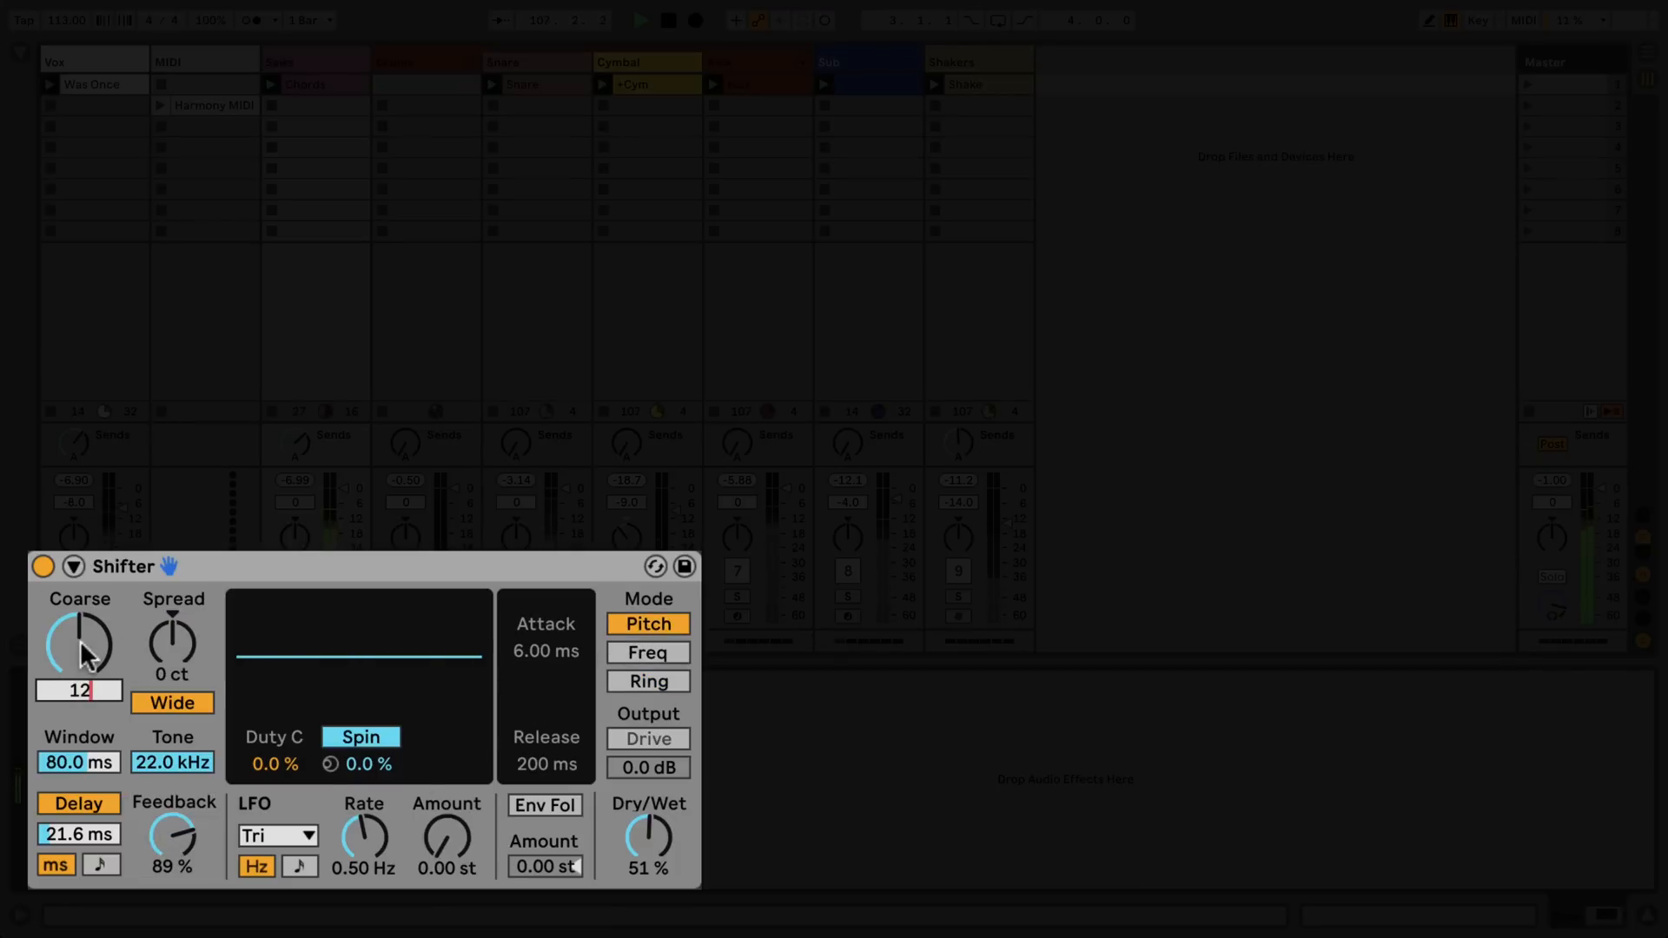
{"action": "key", "text": "Return"}
- Set the delay time to 66.9 ms and Feedback to 42%, finishing with Delay turned off
{"action": "left_click_drag", "start_coordinate": [78, 834], "coordinate": [78, 782]}
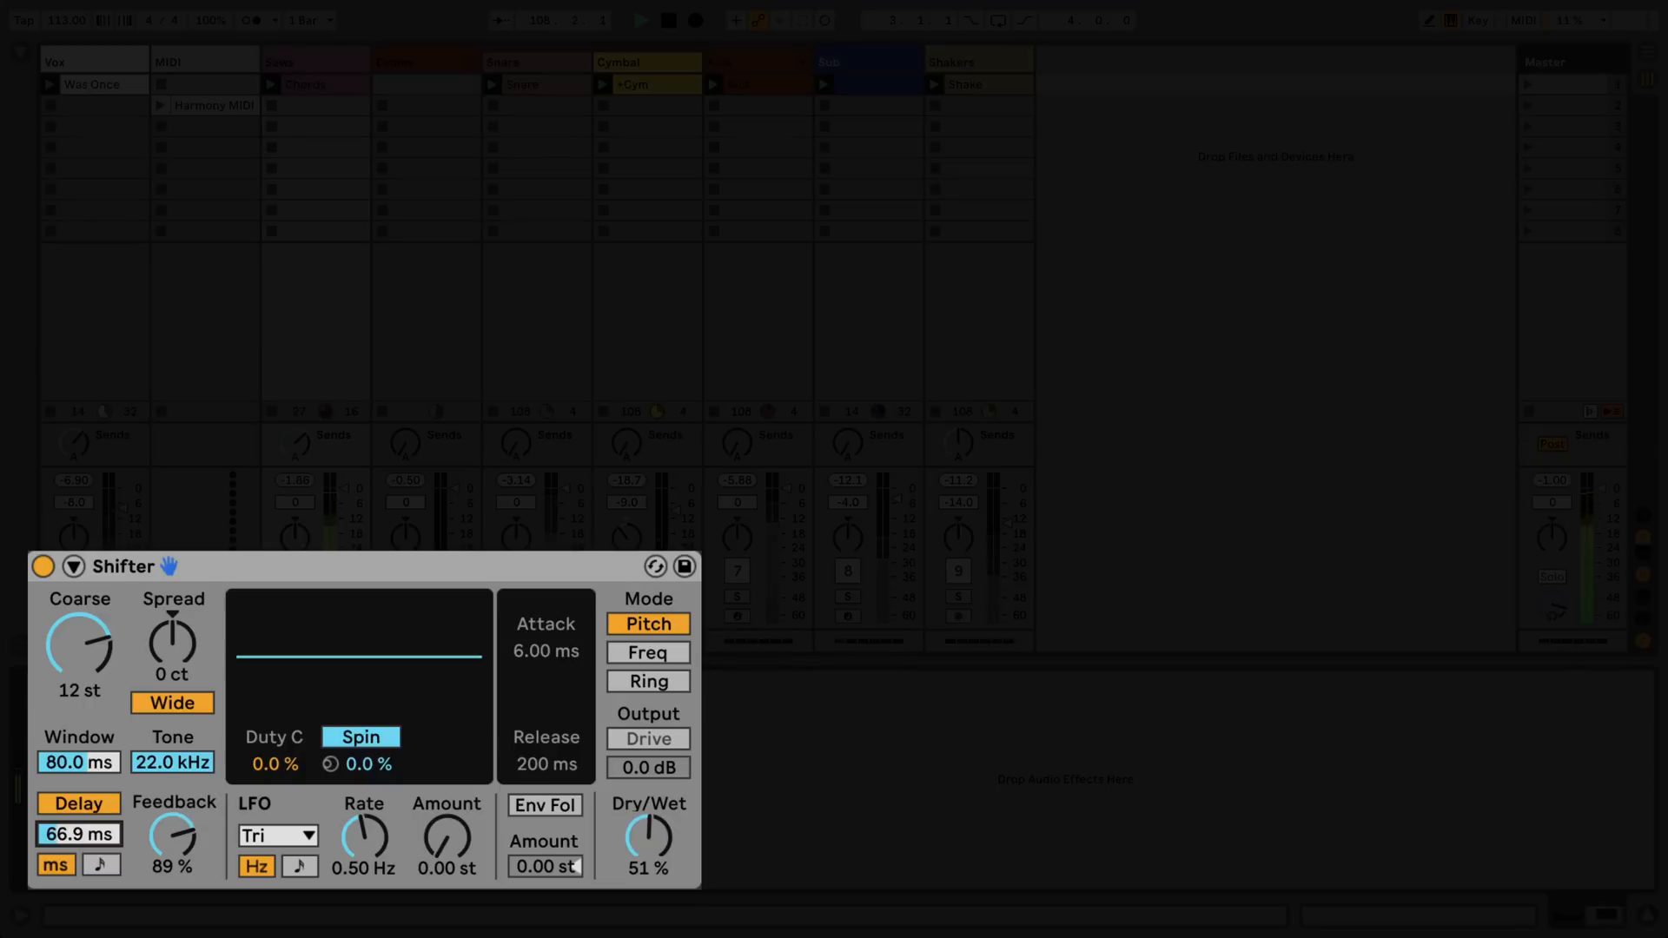
{"action": "left_click_drag", "start_coordinate": [172, 835], "coordinate": [172, 876]}
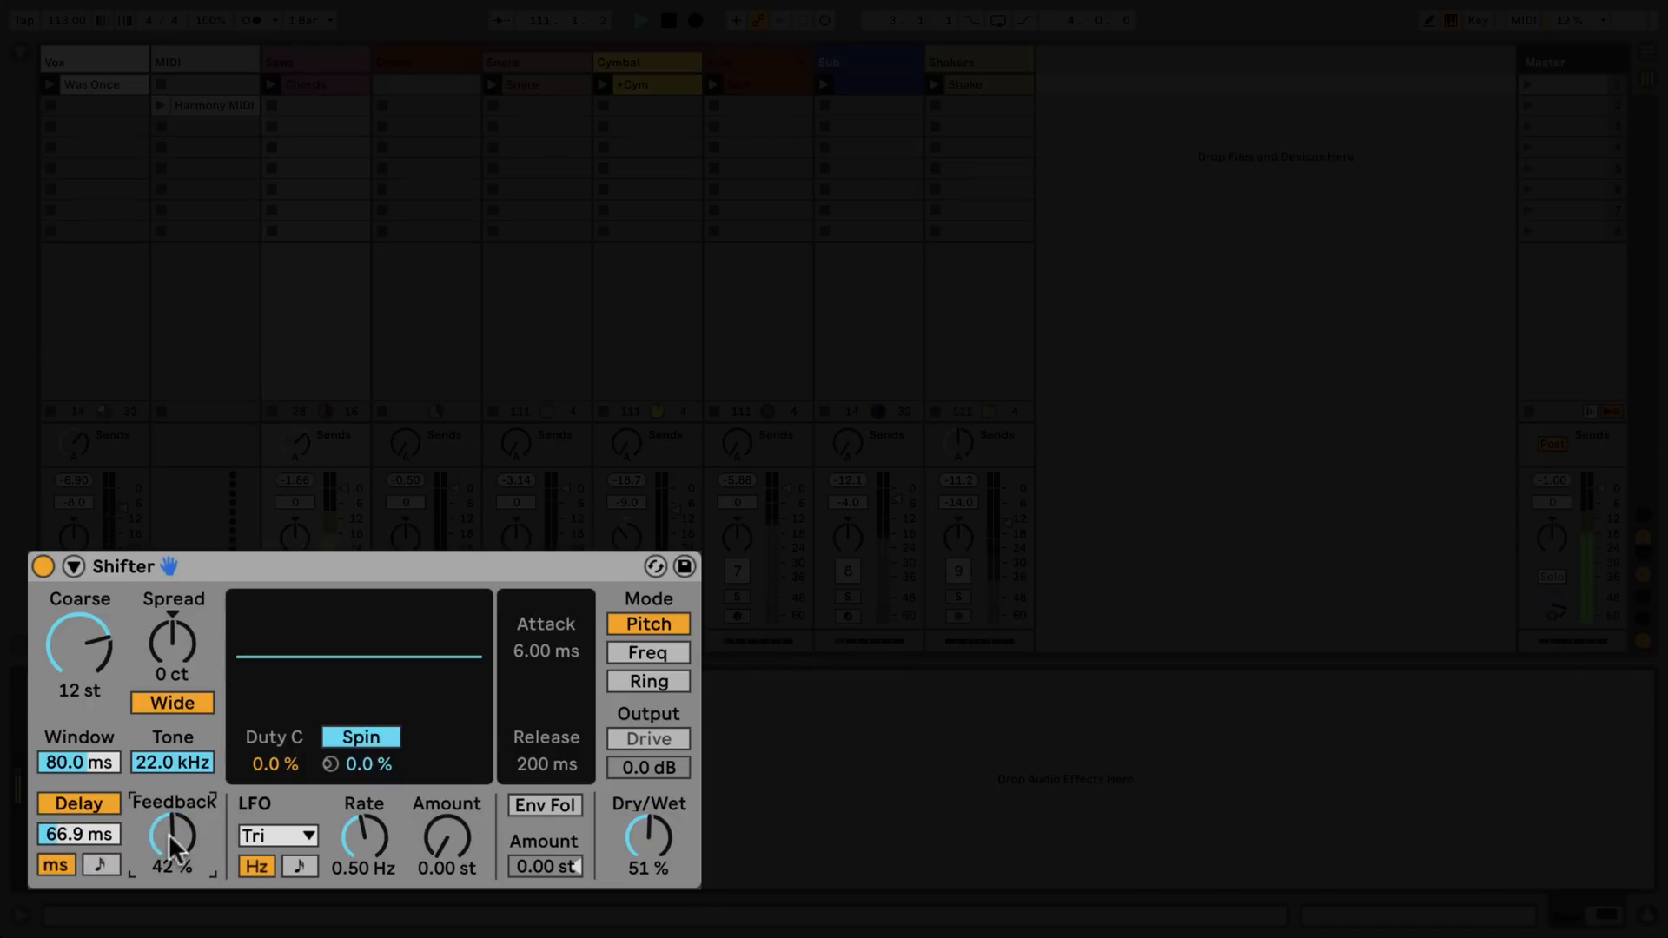
{"action": "left_click", "coordinate": [92, 799]}
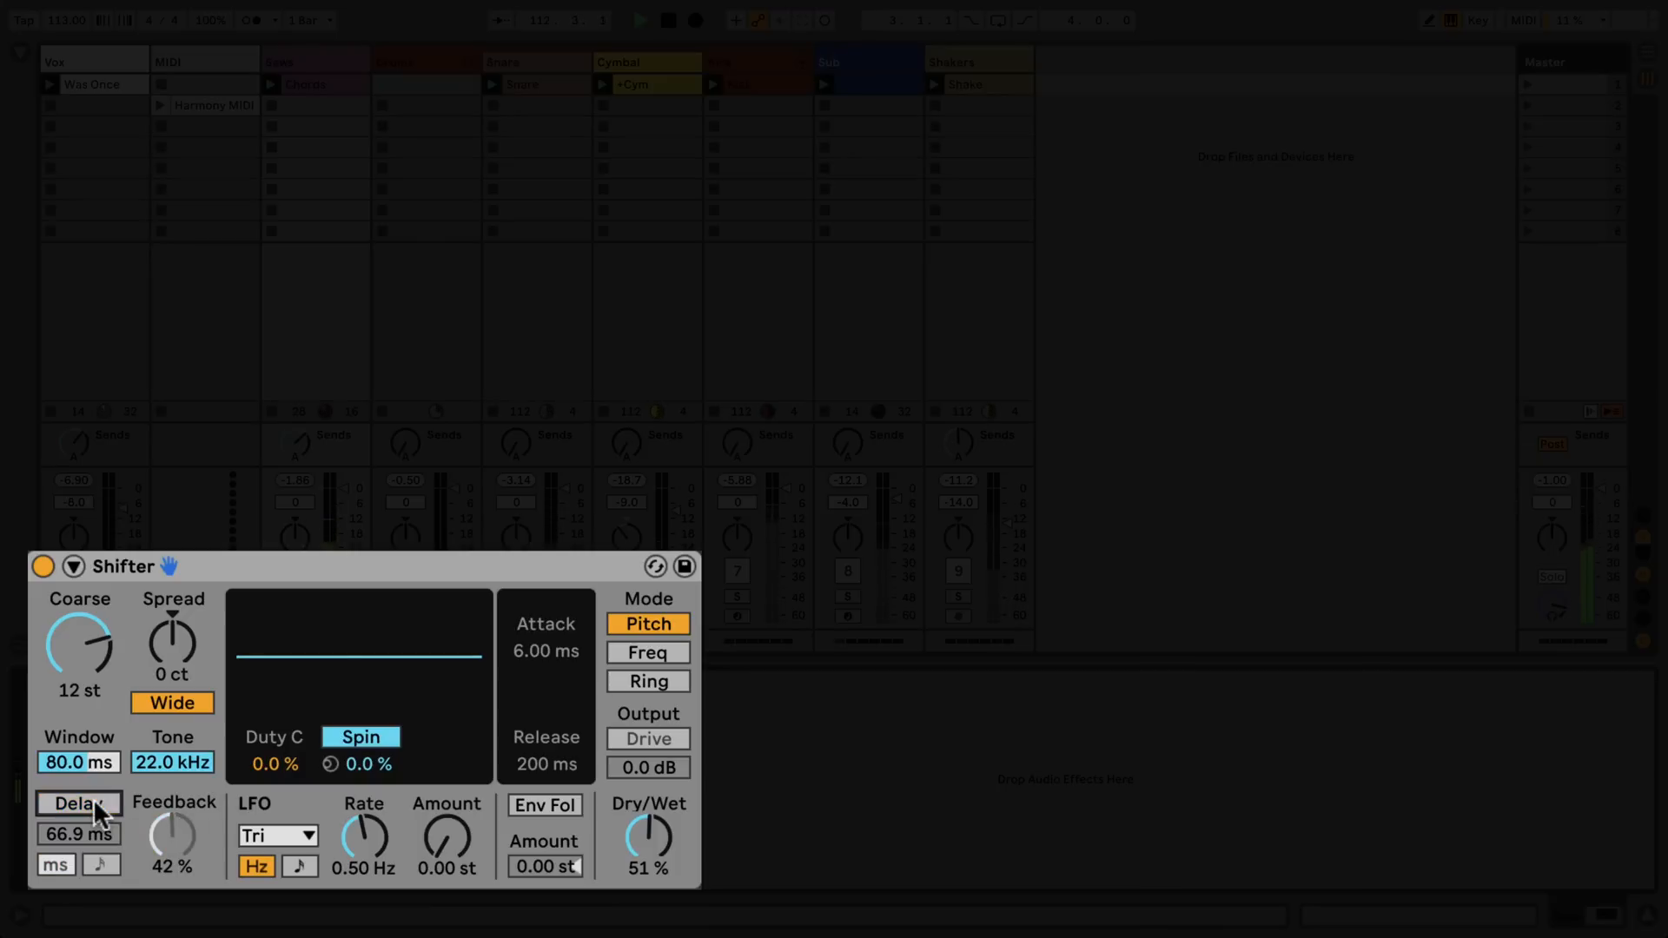
- Switch the Saws Shifter to Freq mode and set the triangle LFO's Amount to 23.5 Hz
{"action": "left_click", "coordinate": [637, 657]}
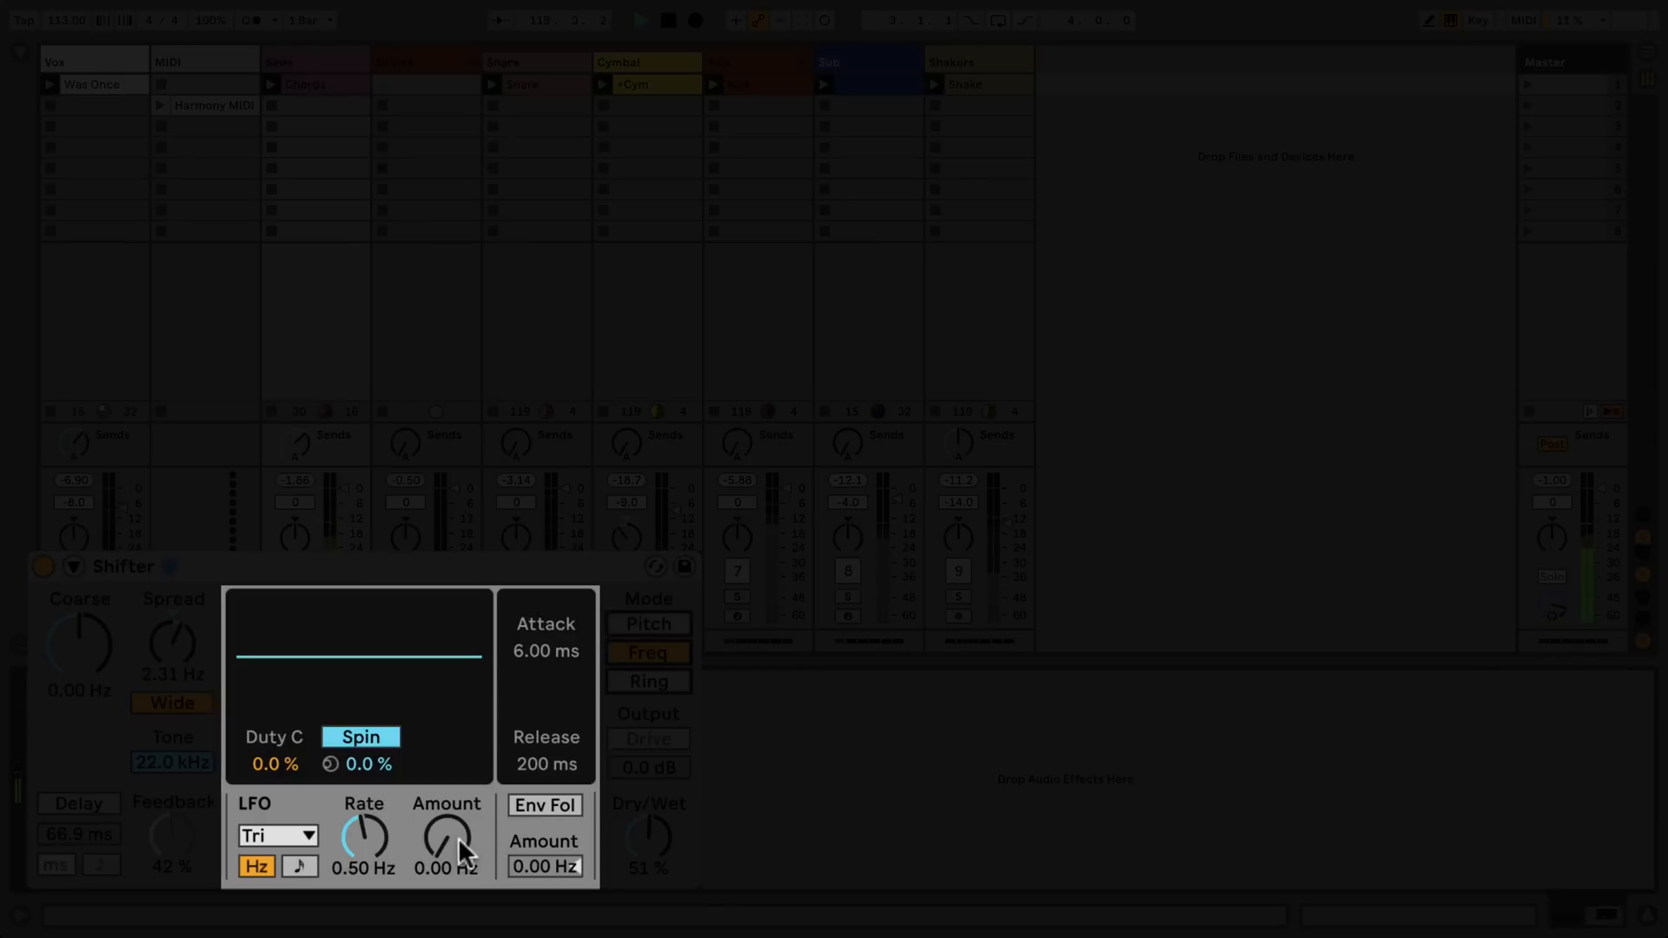
{"action": "left_click_drag", "start_coordinate": [448, 843], "coordinate": [448, 788]}
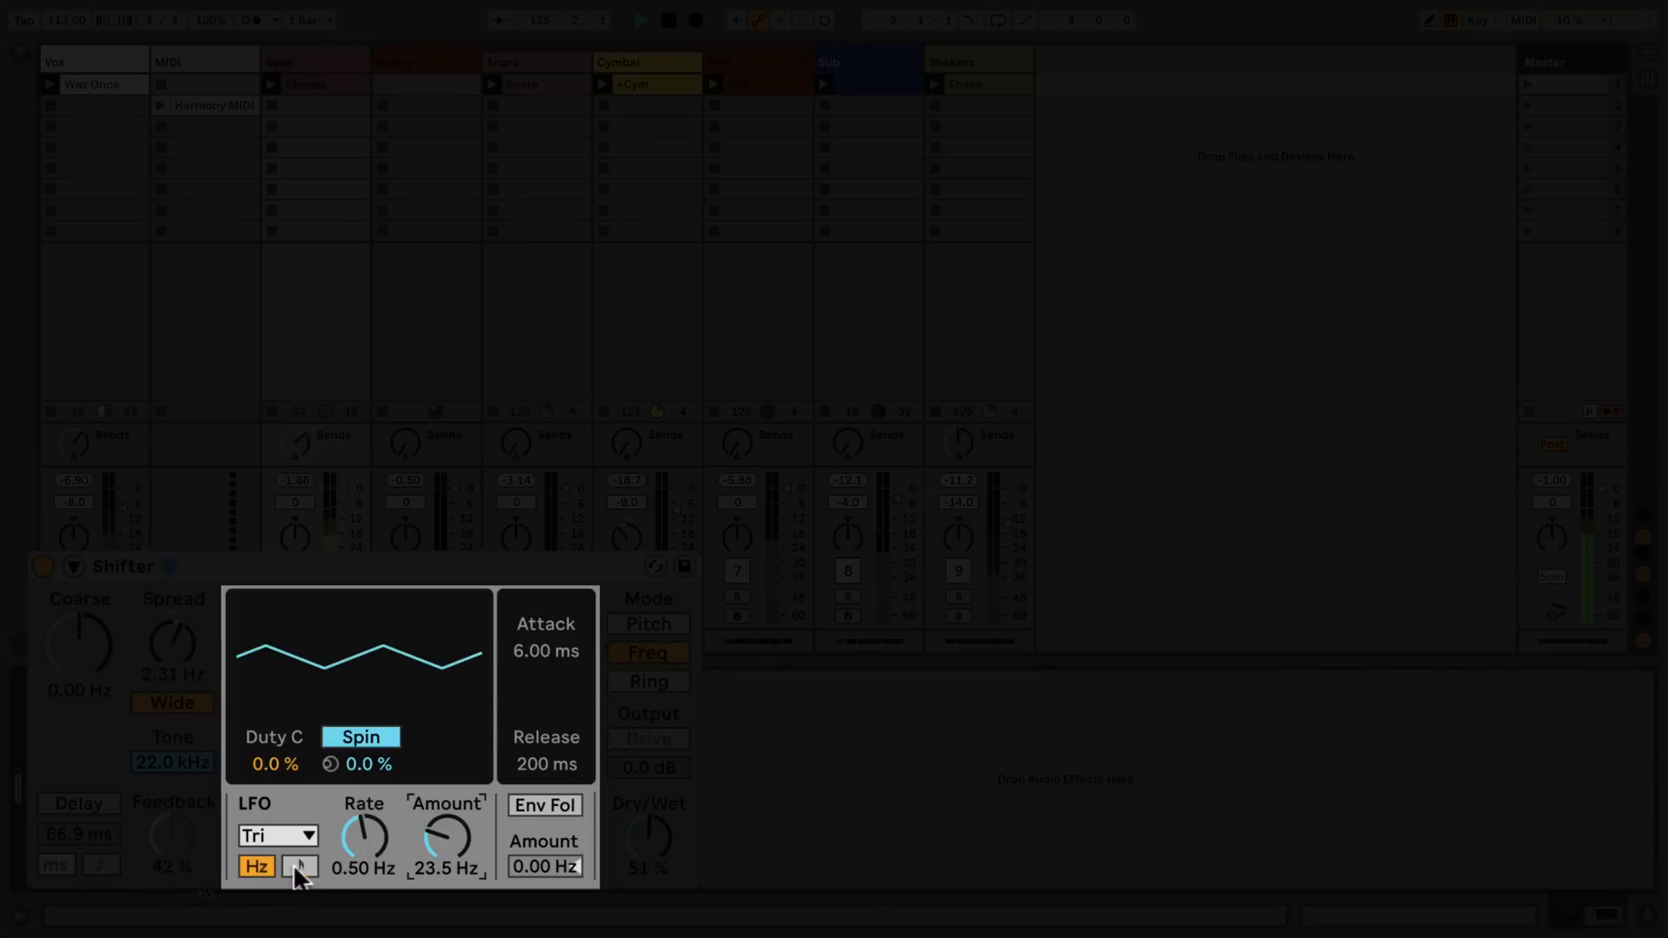
- Set the Saws Shifter's LFO Rate to 7.53 Hz and try the Random and Saw Up waveforms, finishing with Sine
{"action": "left_click_drag", "start_coordinate": [368, 835], "coordinate": [368, 748]}
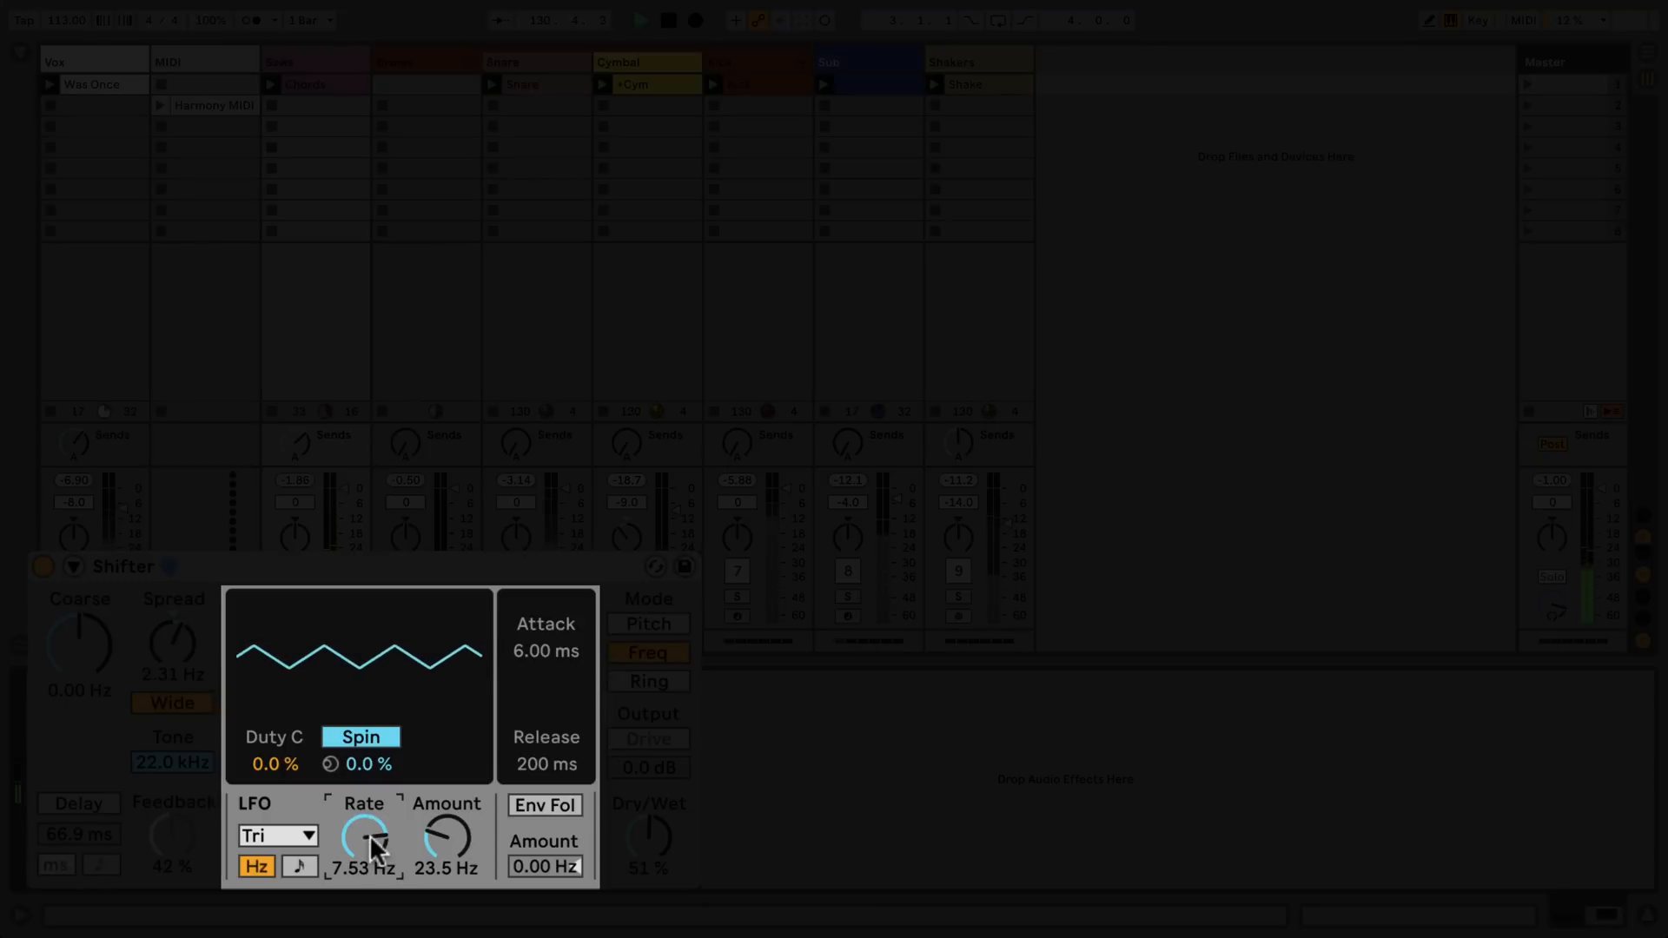
{"action": "left_click", "coordinate": [302, 832]}
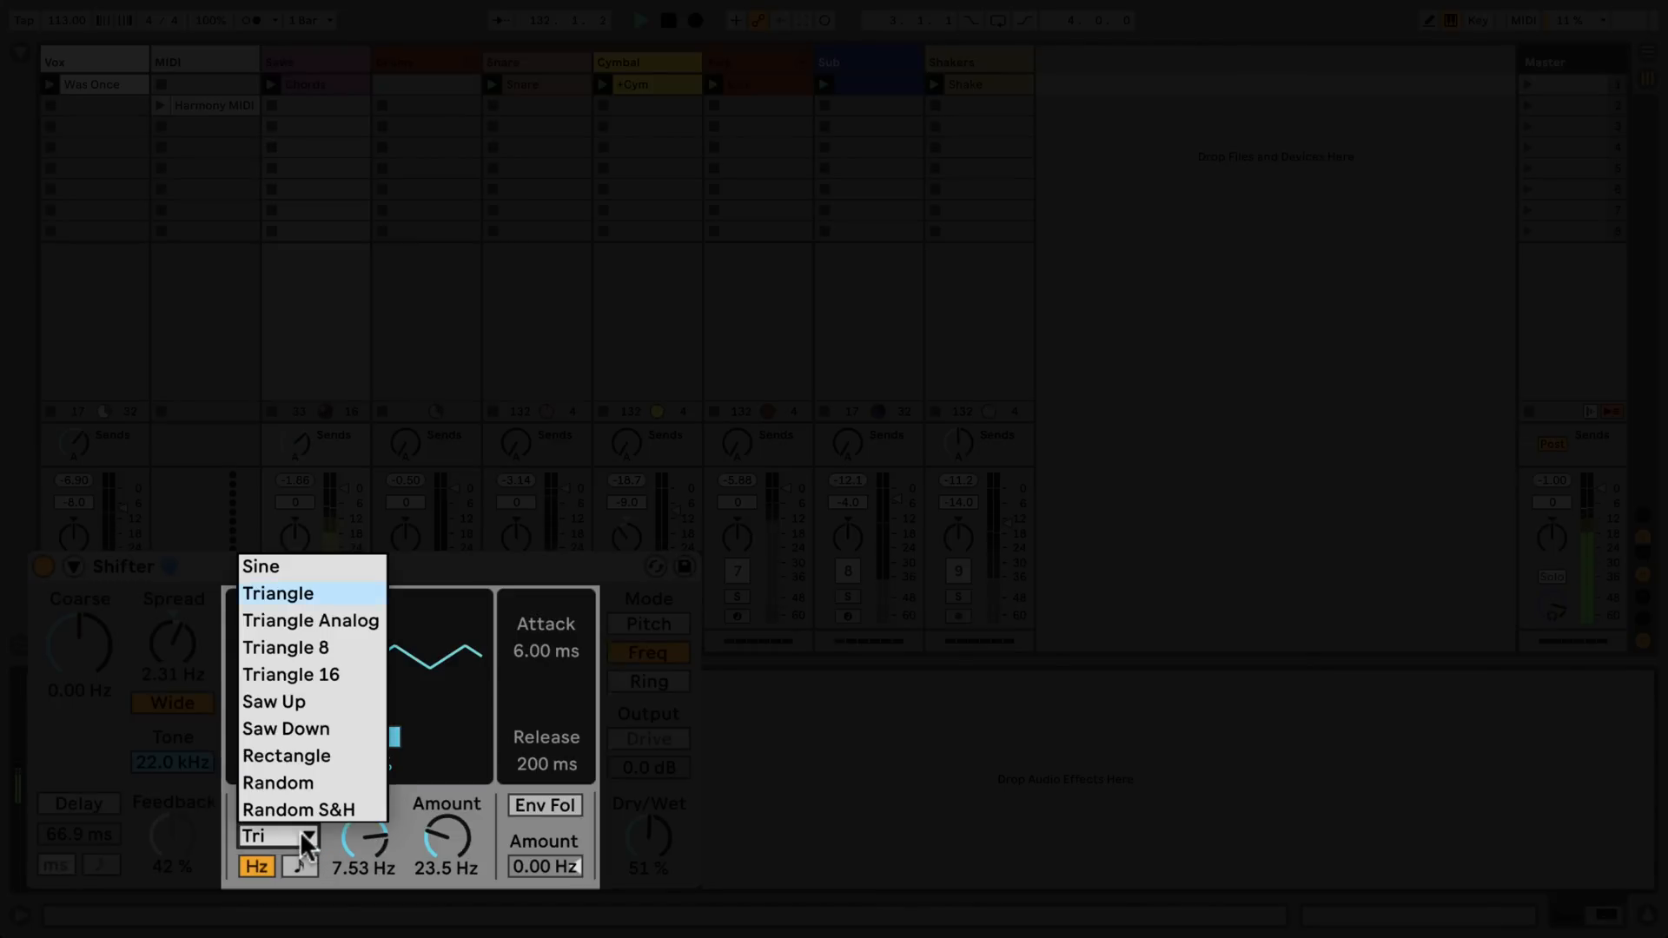
{"action": "left_click", "coordinate": [318, 781]}
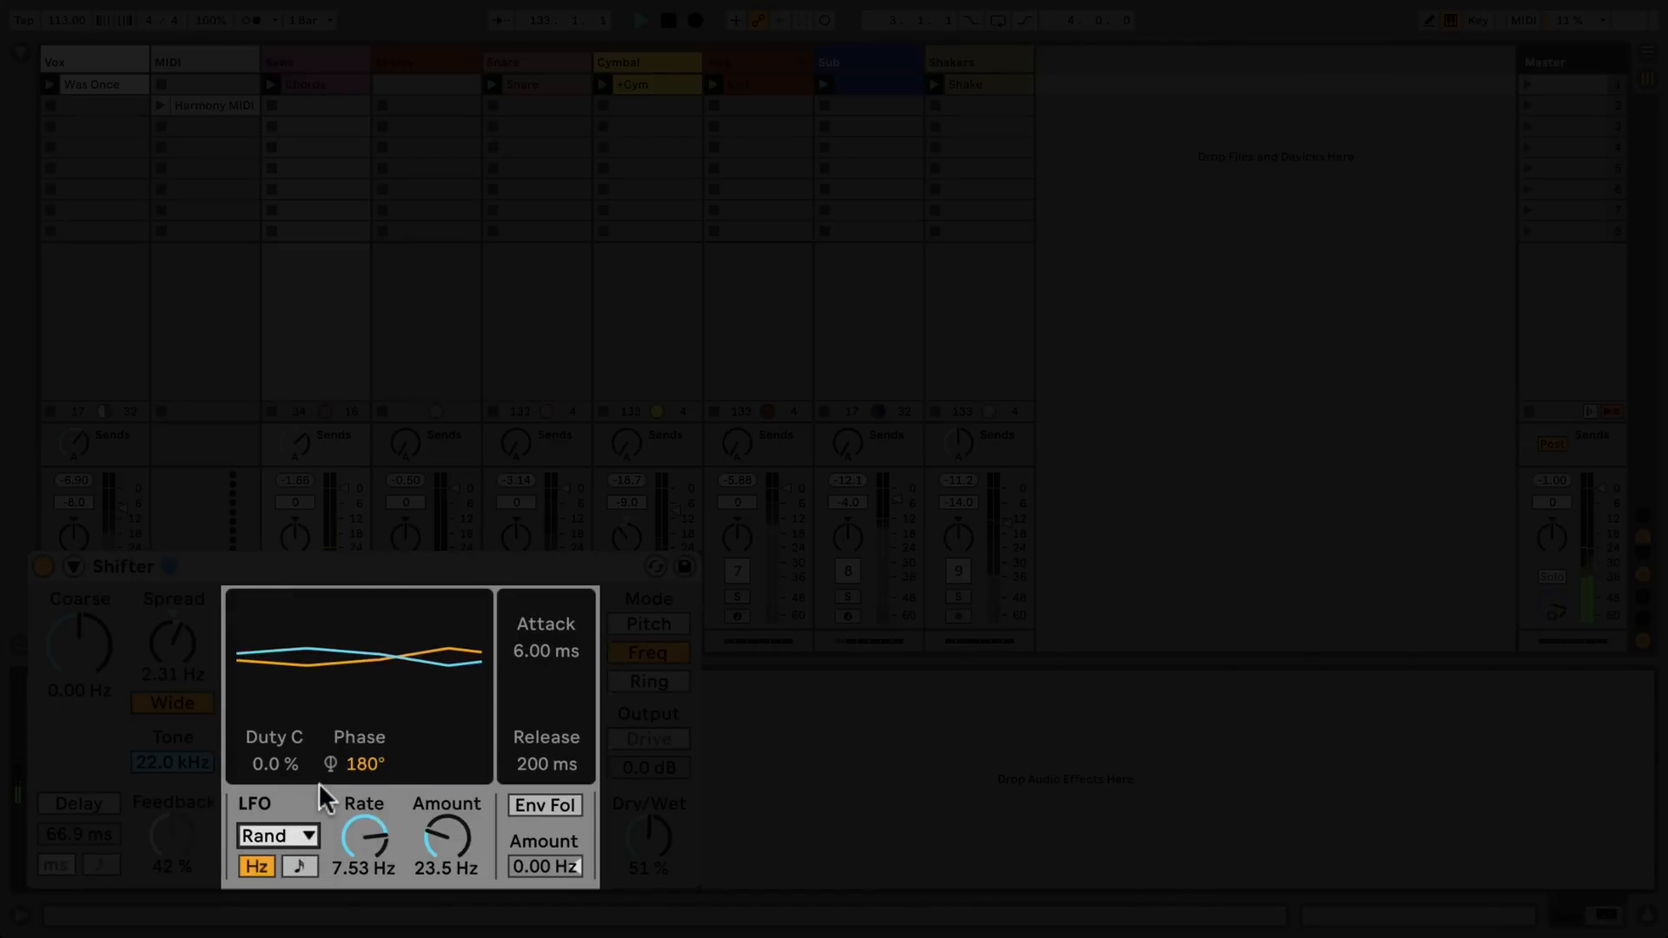
{"action": "left_click", "coordinate": [304, 832]}
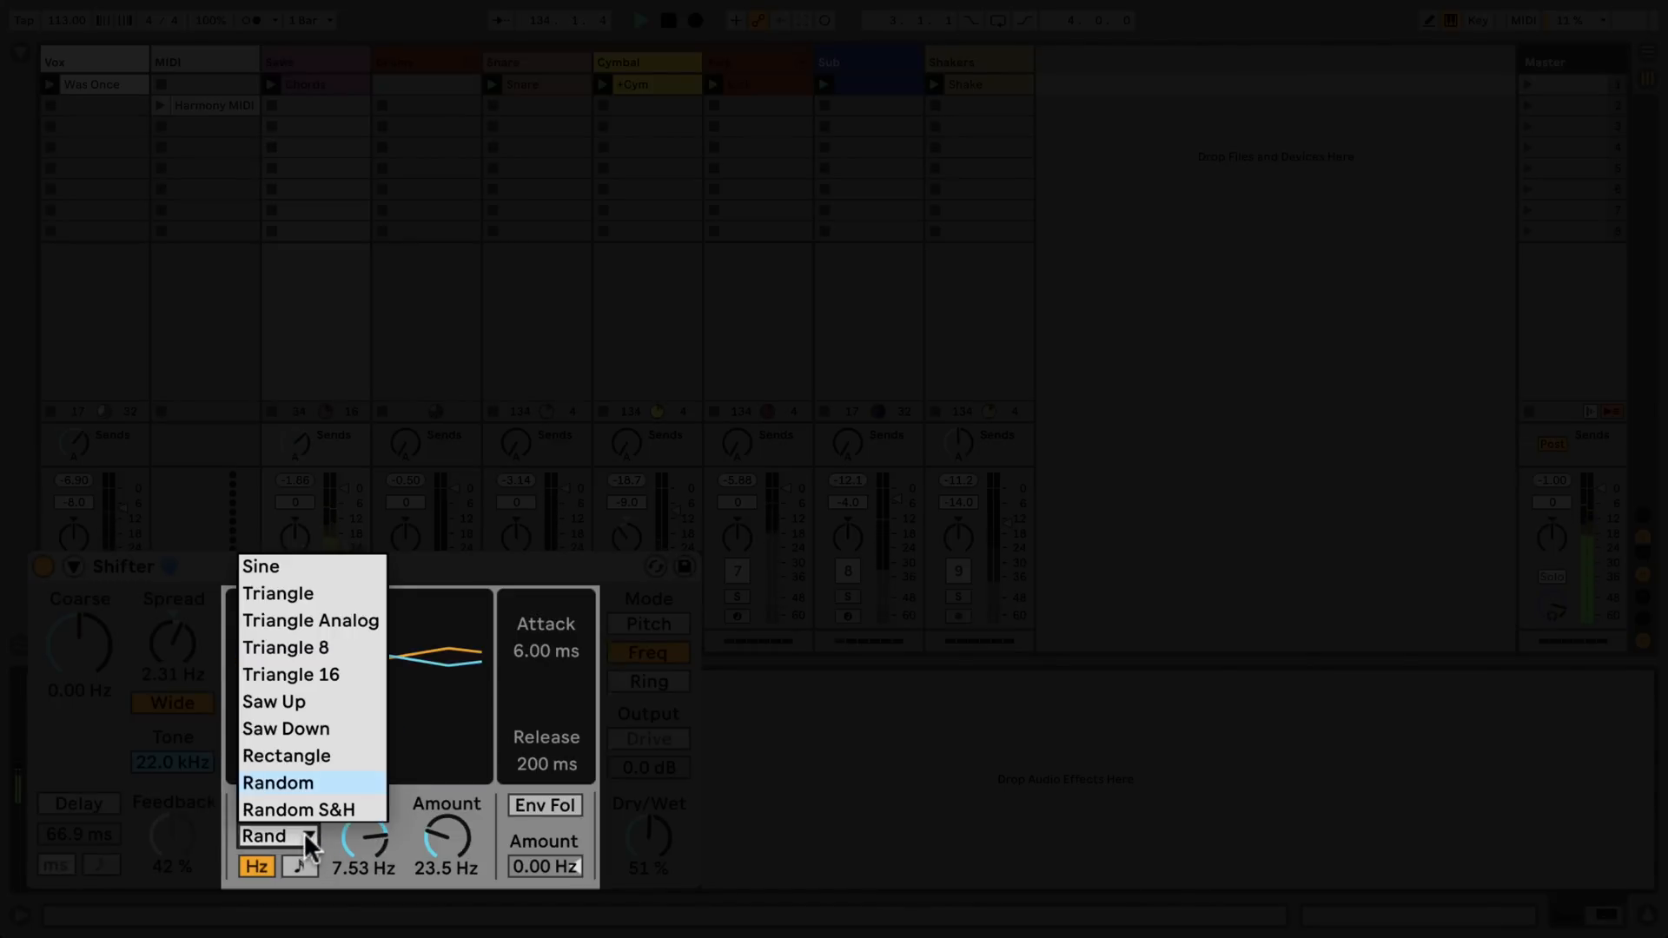
{"action": "left_click", "coordinate": [327, 697]}
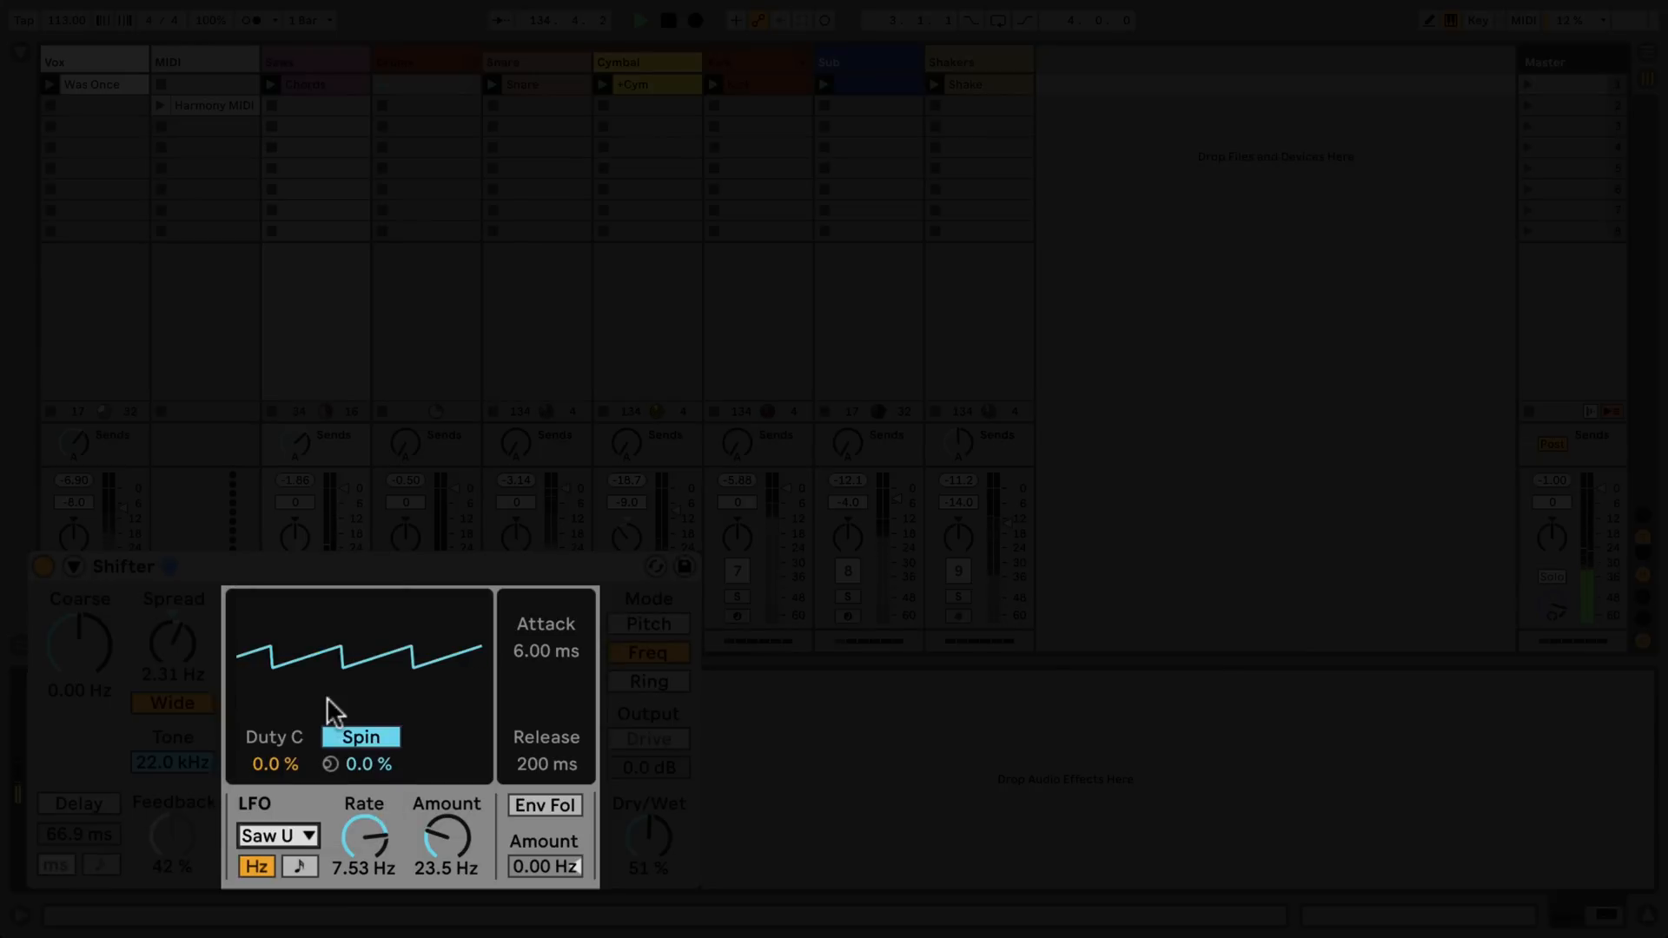
{"action": "left_click", "coordinate": [304, 832]}
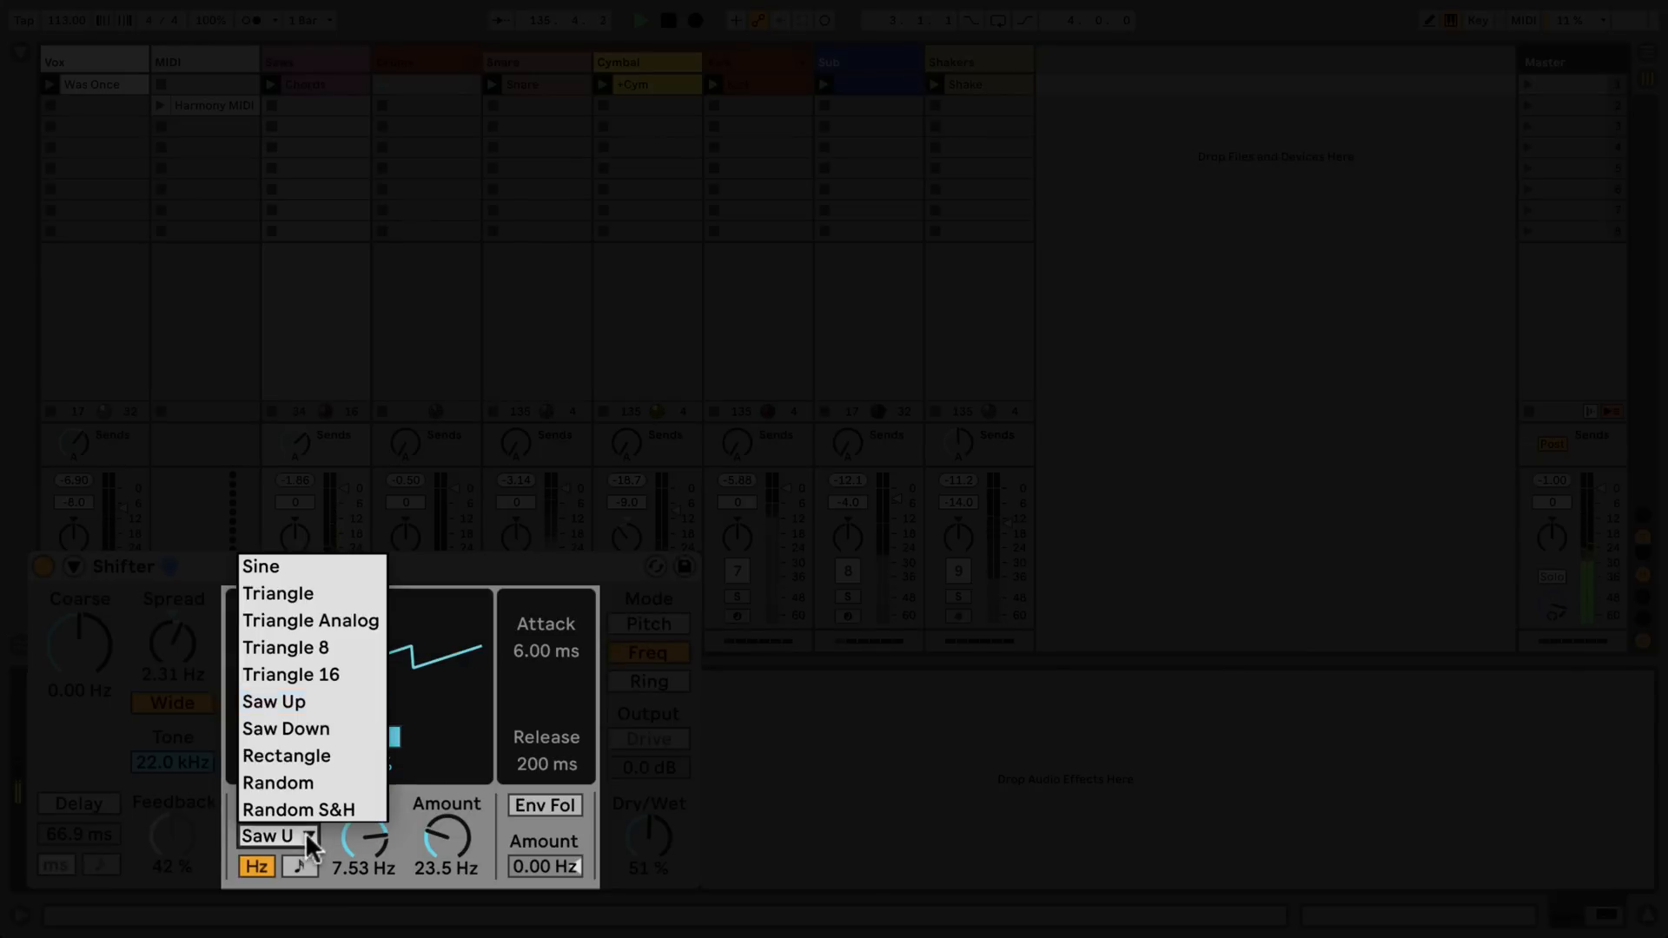
{"action": "left_click", "coordinate": [358, 566]}
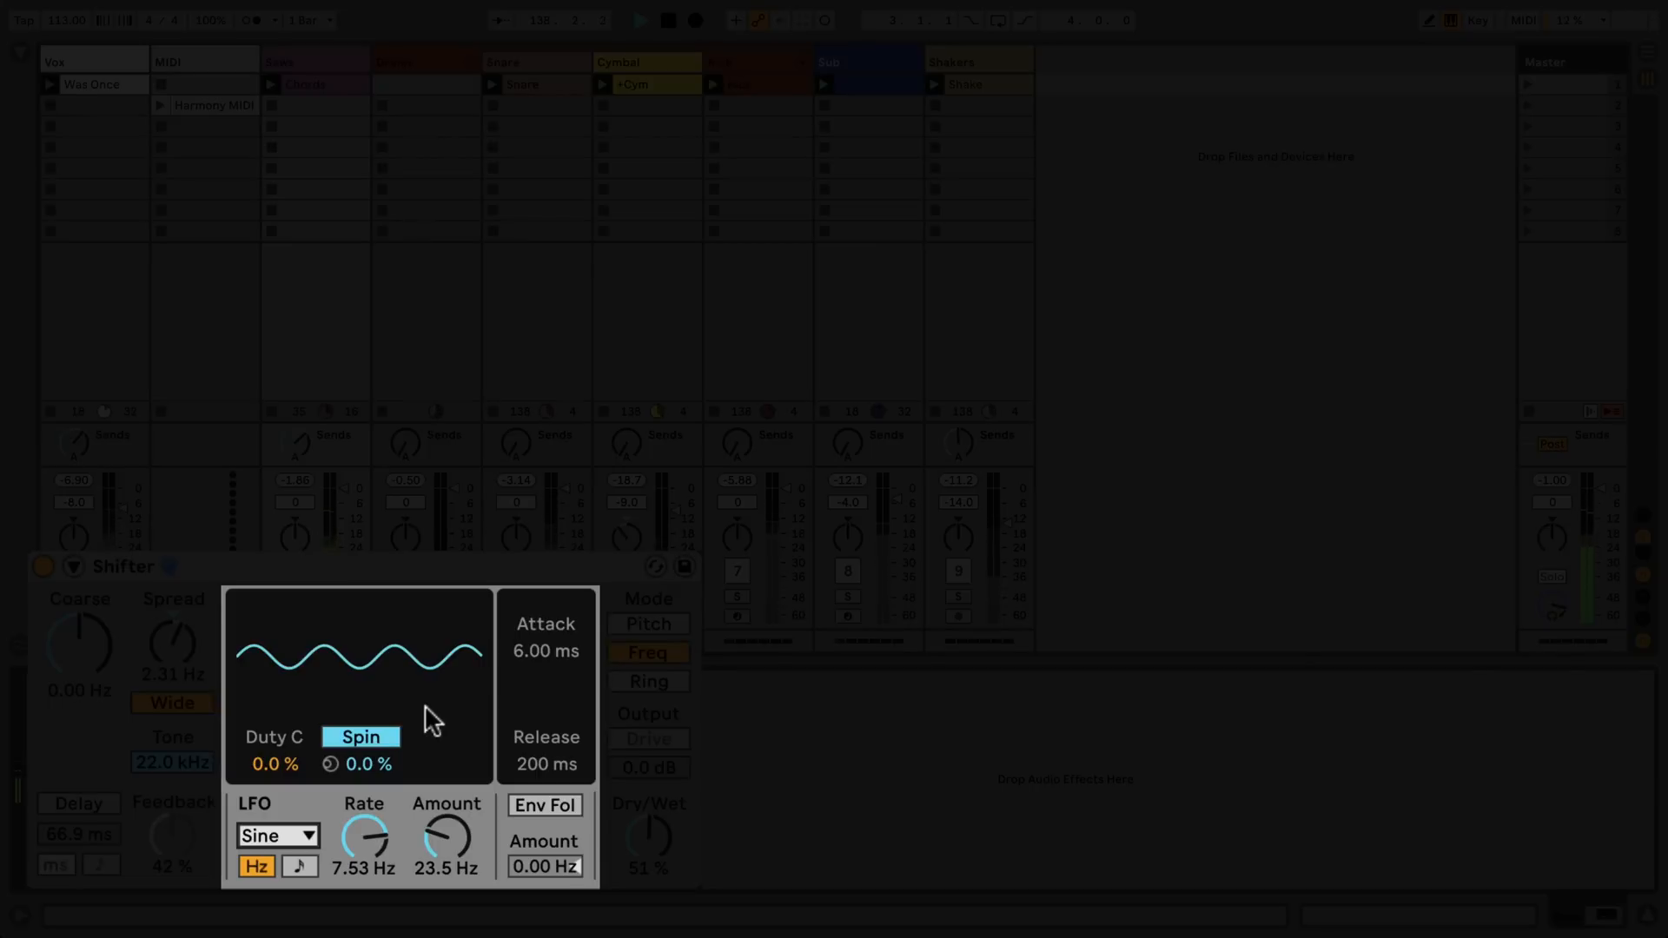
- Try a Duty Cycle of -91% on the sine LFO, reset it to 0.0%, and set Spin to 50%
{"action": "left_click_drag", "start_coordinate": [287, 759], "coordinate": [287, 917]}
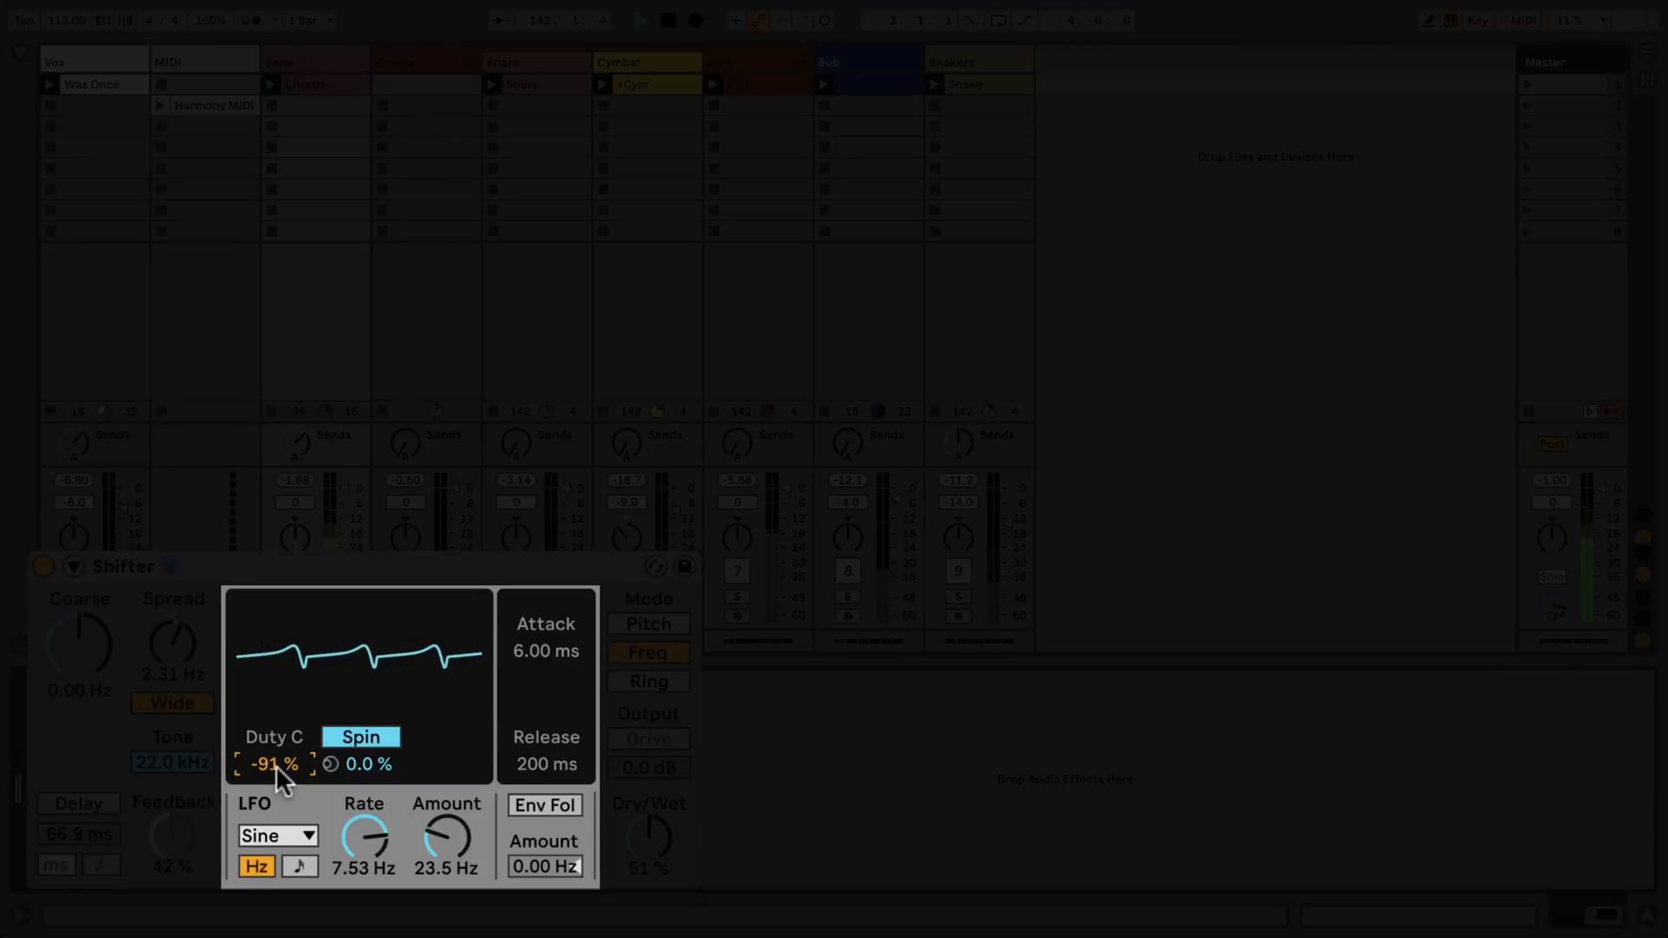
{"action": "double_click", "coordinate": [276, 766]}
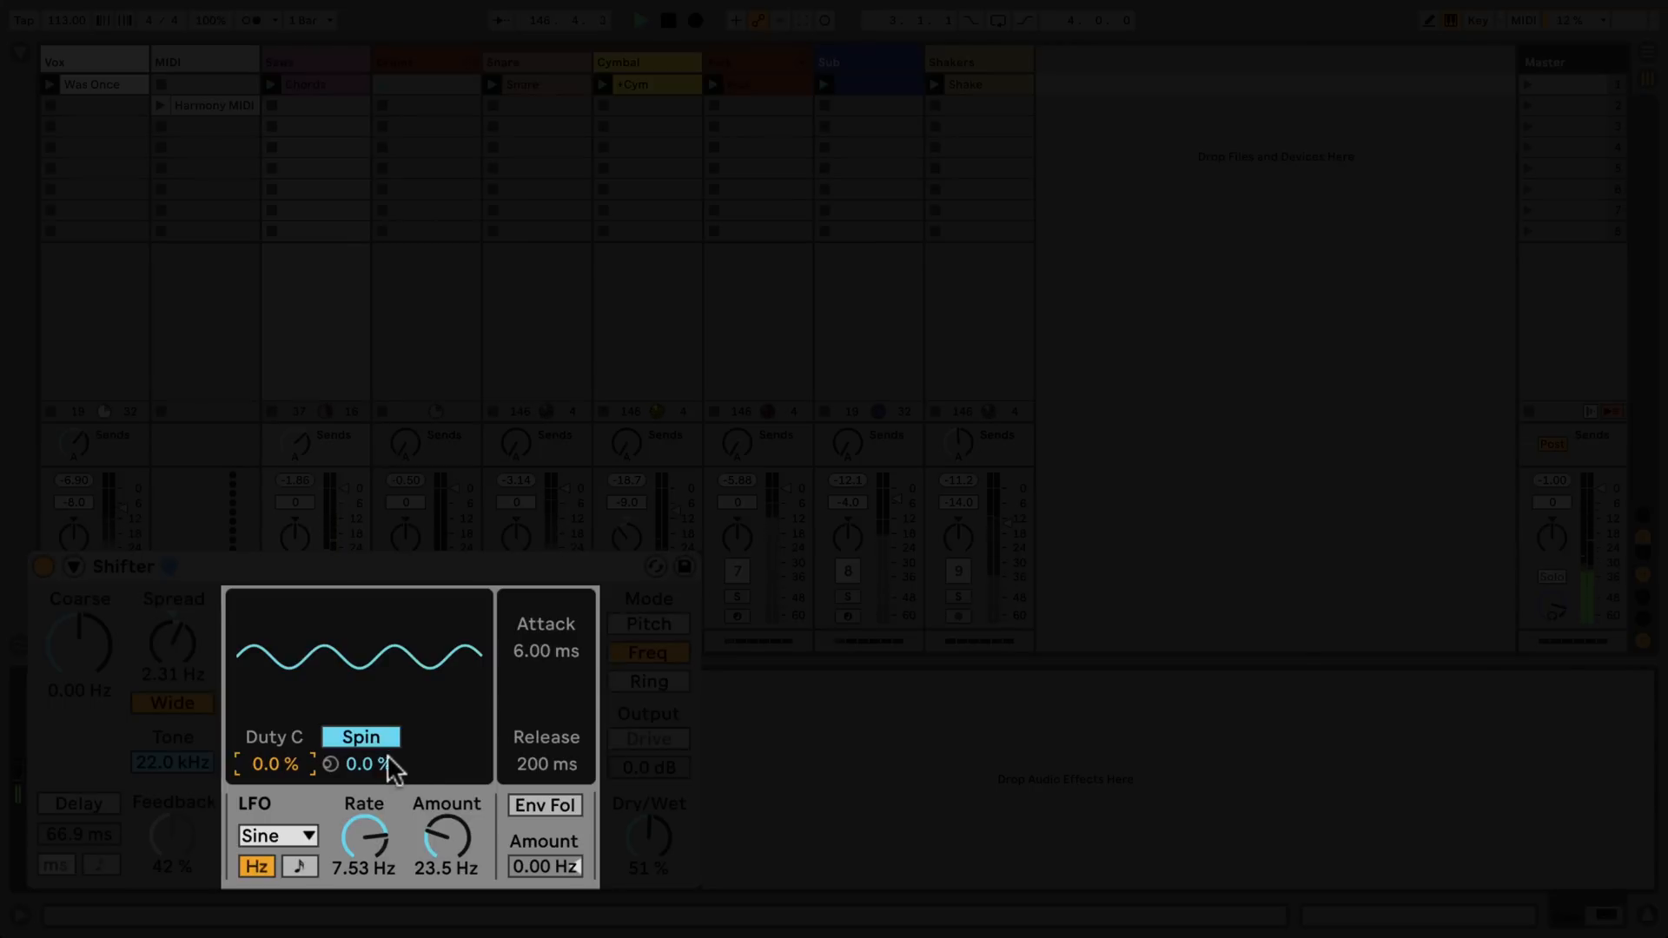
{"action": "left_click_drag", "start_coordinate": [387, 761], "coordinate": [387, 612]}
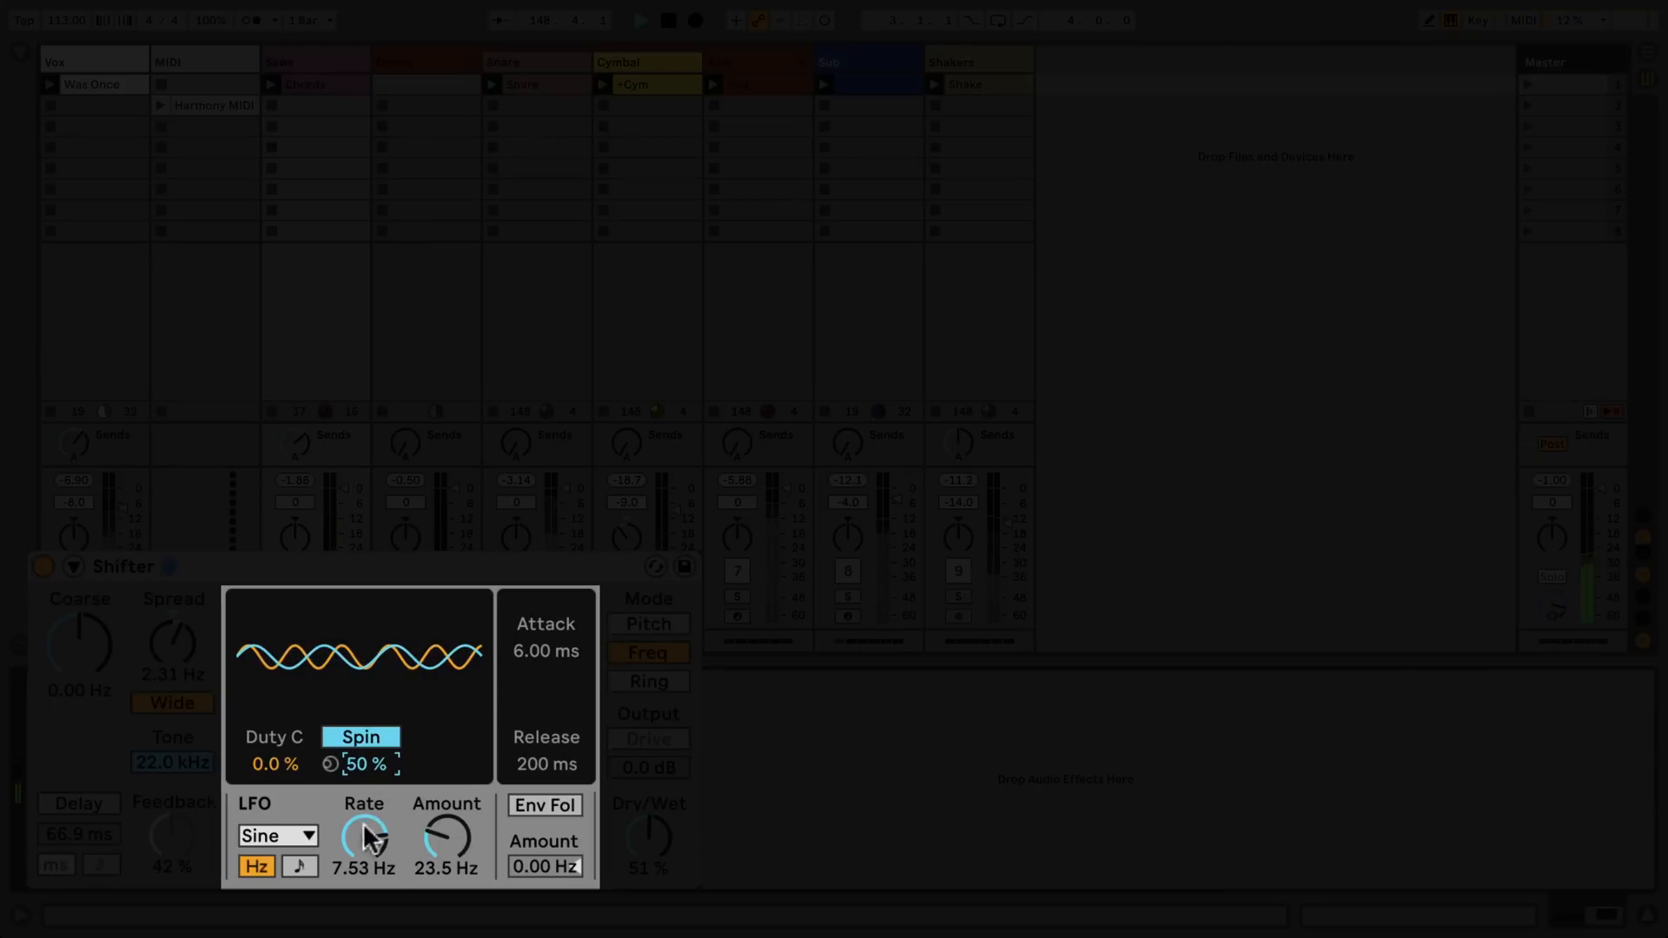
- Set the LFO Rate to 0.05 Hz and Amount to 1.30 Hz, with Wide turned off and Fine reset to 0.00 Hz
{"action": "left_click_drag", "start_coordinate": [362, 822], "coordinate": [362, 912]}
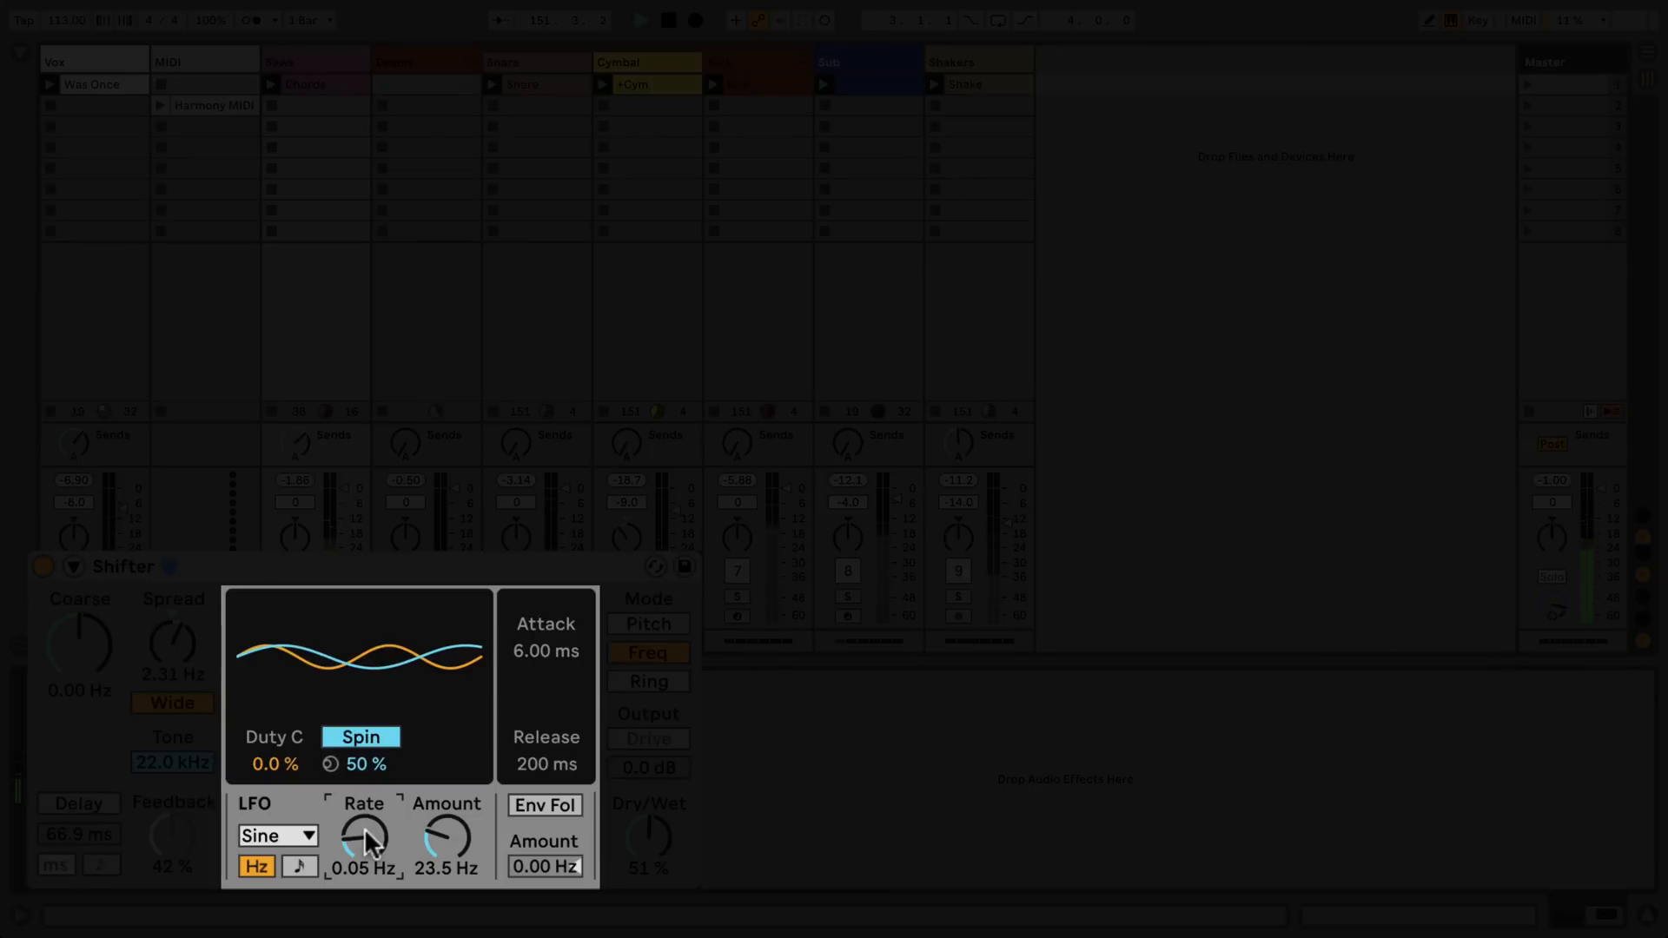
{"action": "left_click", "coordinate": [190, 702]}
{"action": "double_click", "coordinate": [176, 662]}
{"action": "left_click_drag", "start_coordinate": [443, 835], "coordinate": [443, 871]}
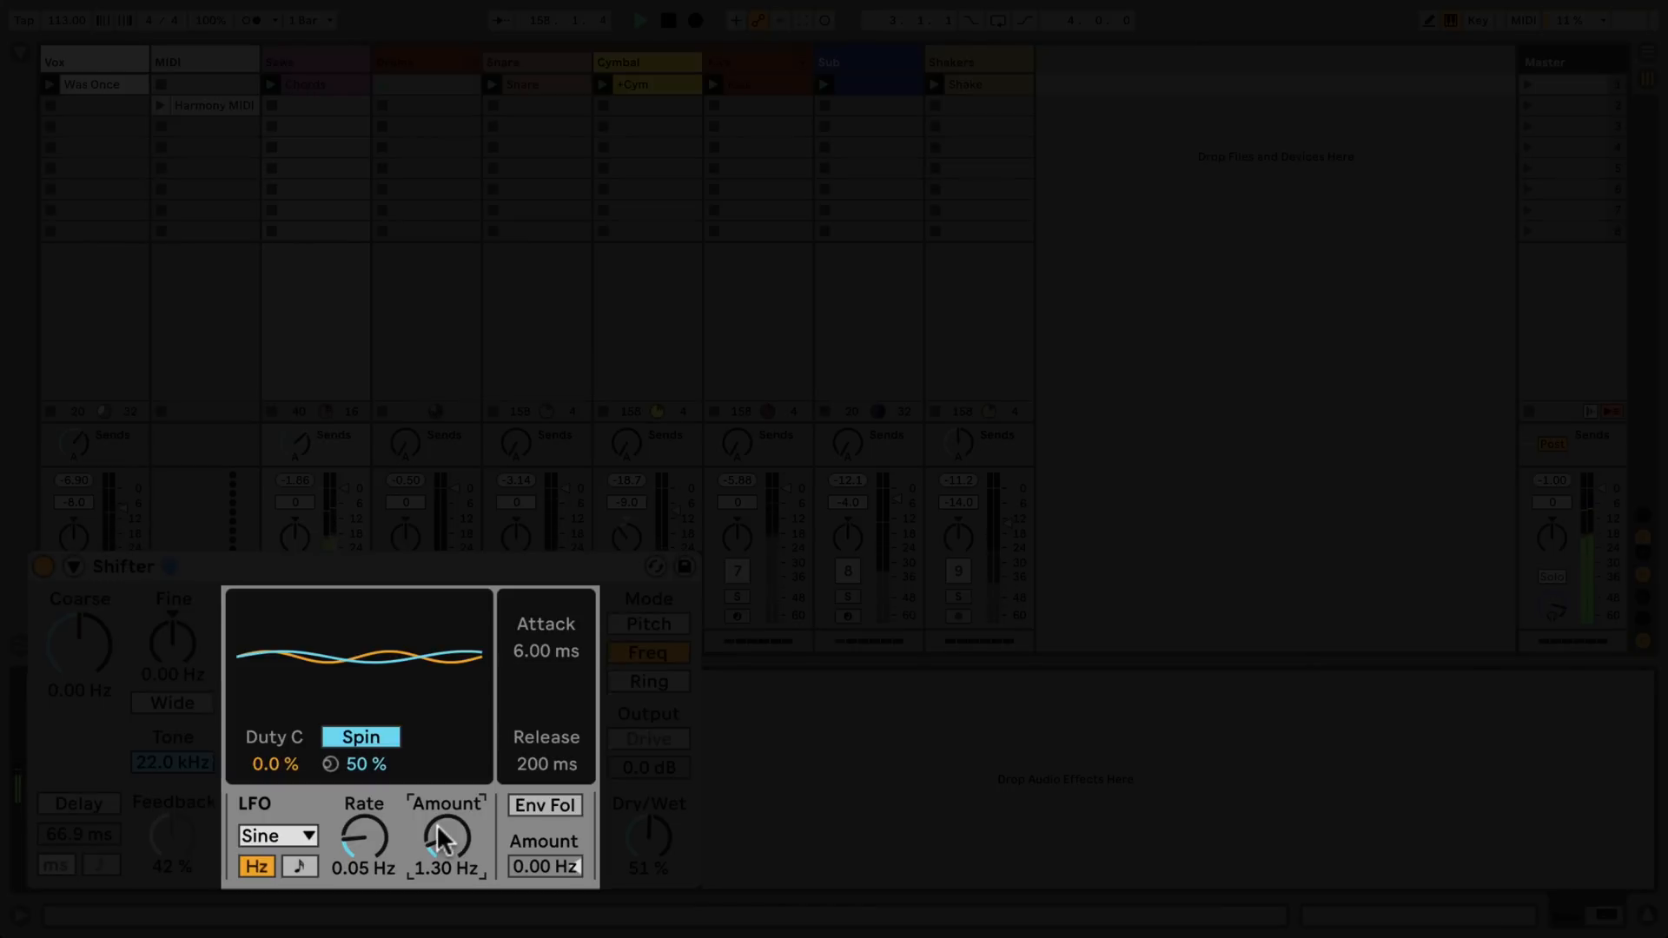
- Switch the LFO from Spin to Phase, try a larger phase offset, and reset it to 180°
{"action": "left_click", "coordinate": [383, 736]}
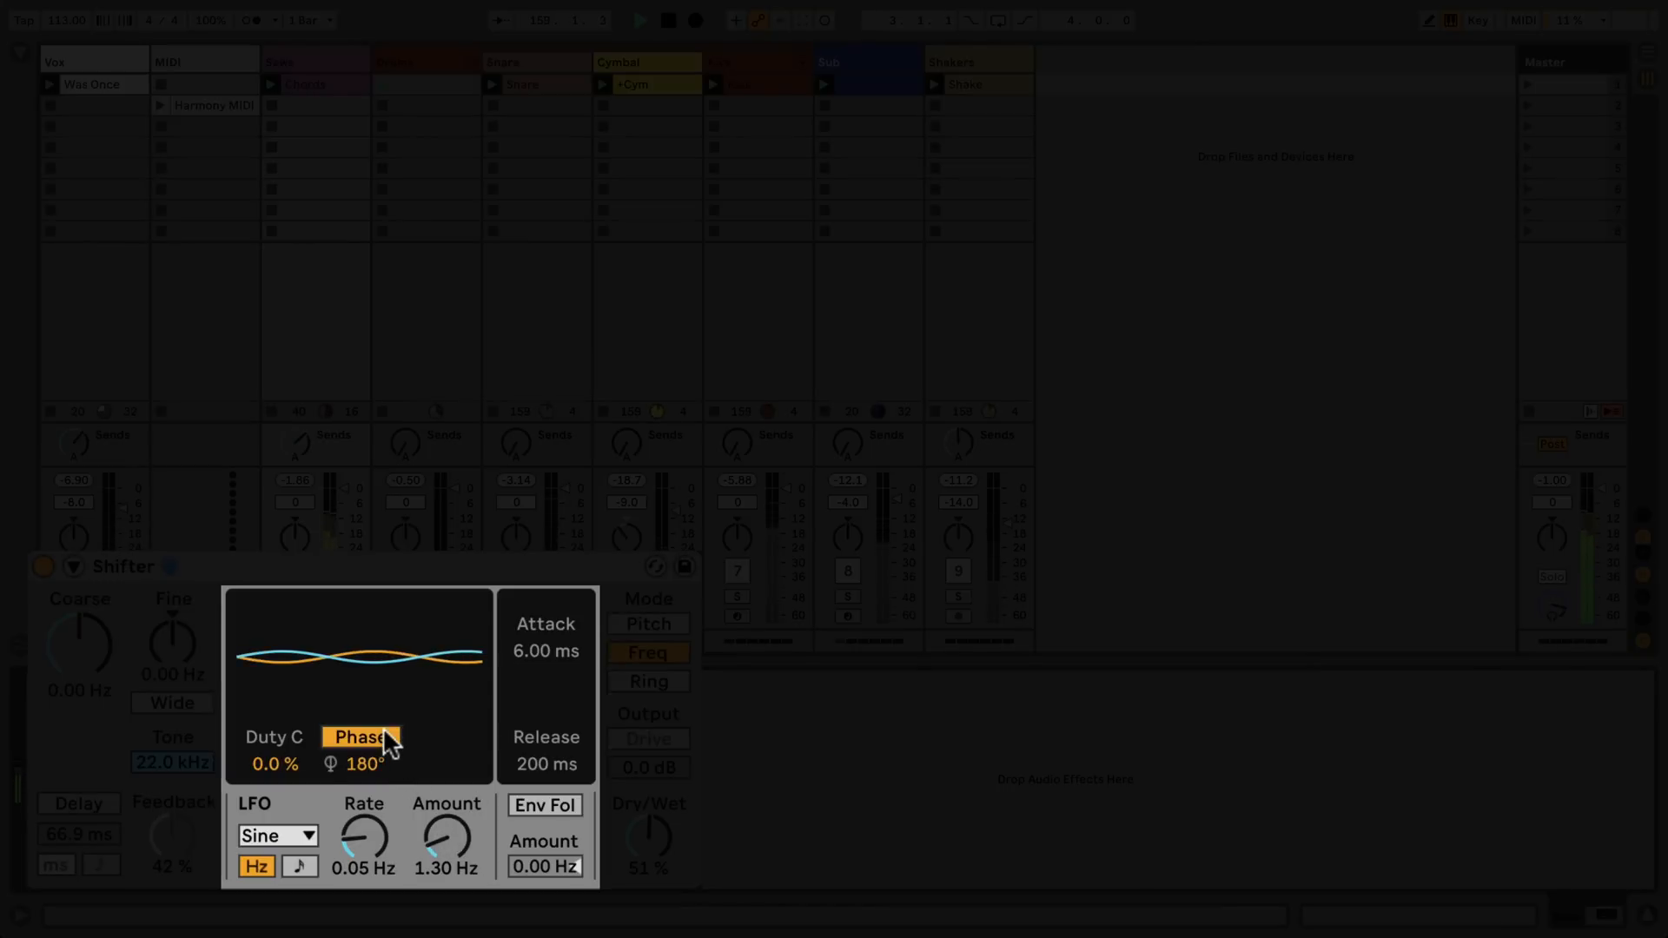
{"action": "left_click_drag", "start_coordinate": [368, 764], "coordinate": [368, 729]}
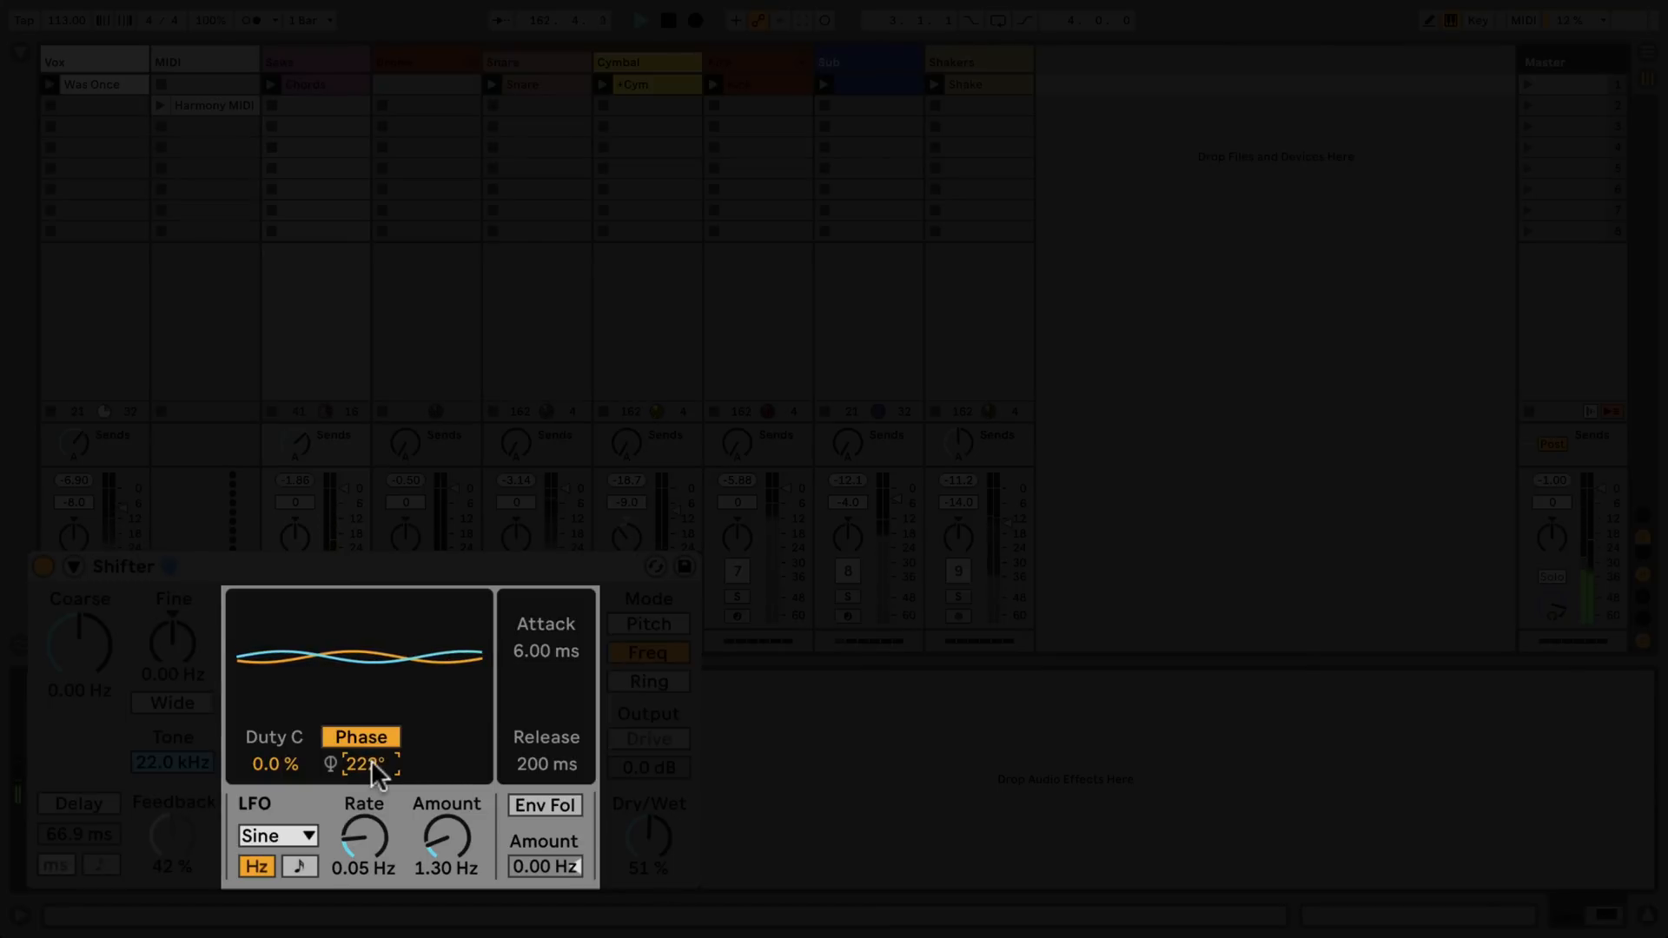
{"action": "double_click", "coordinate": [372, 761]}
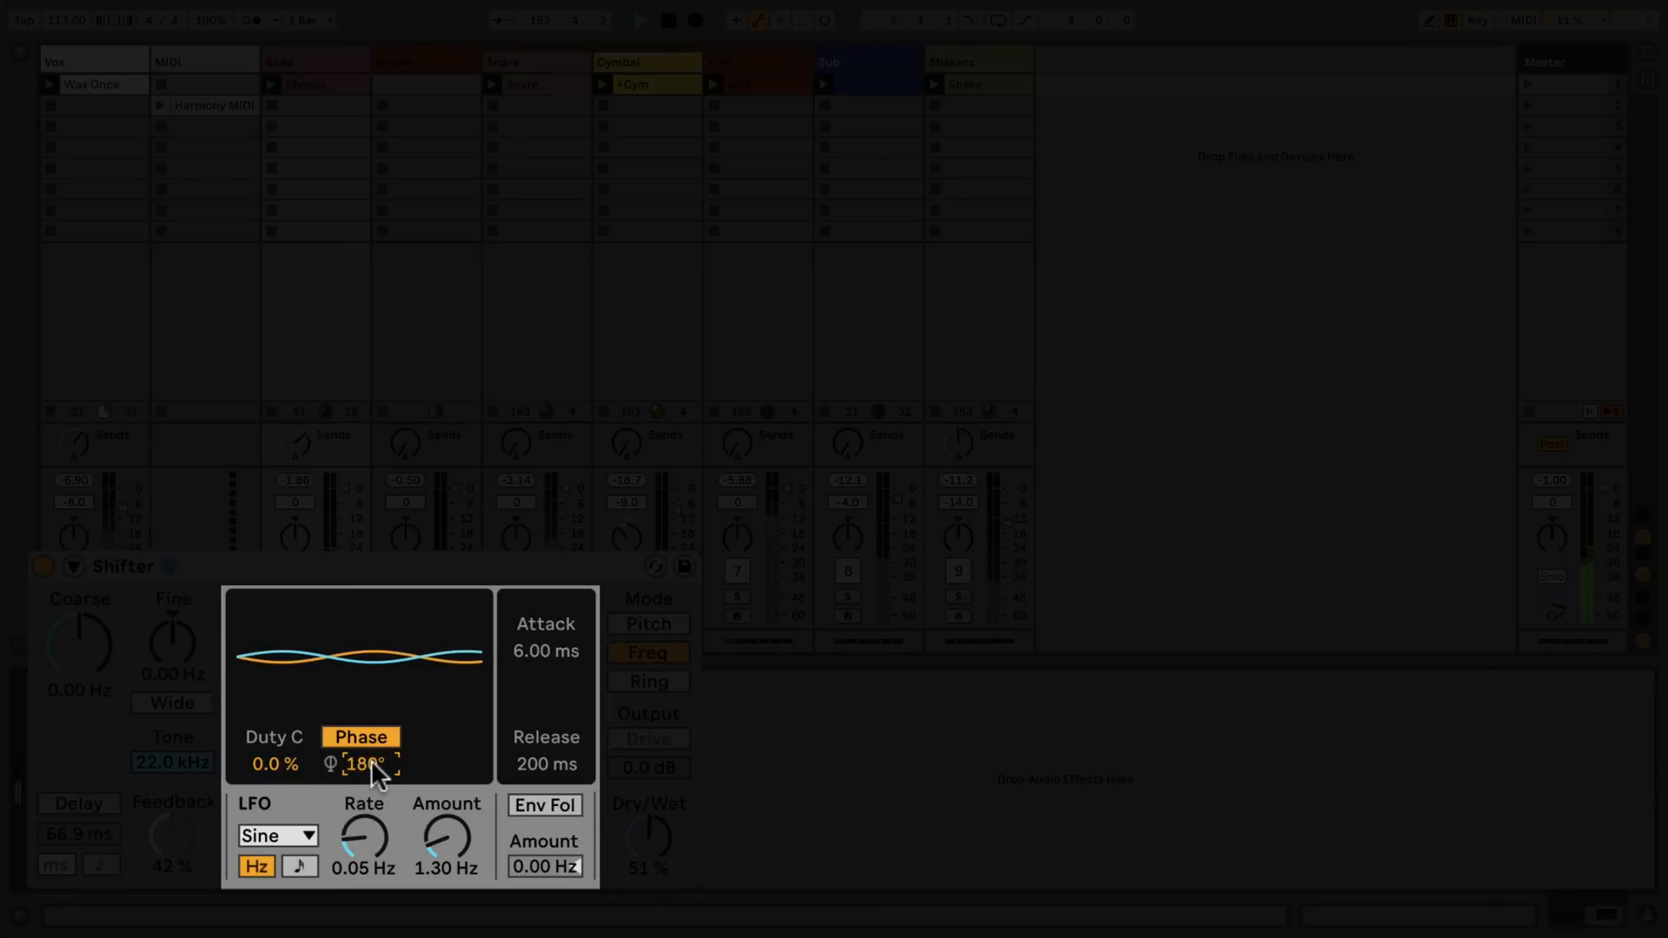
- Reduce the LFO Amount to 0.00 Hz and enable the envelope follower with an Amount of 58.0 Hz
{"action": "left_click", "coordinate": [450, 830]}
{"action": "left_click_drag", "start_coordinate": [457, 836], "coordinate": [457, 869]}
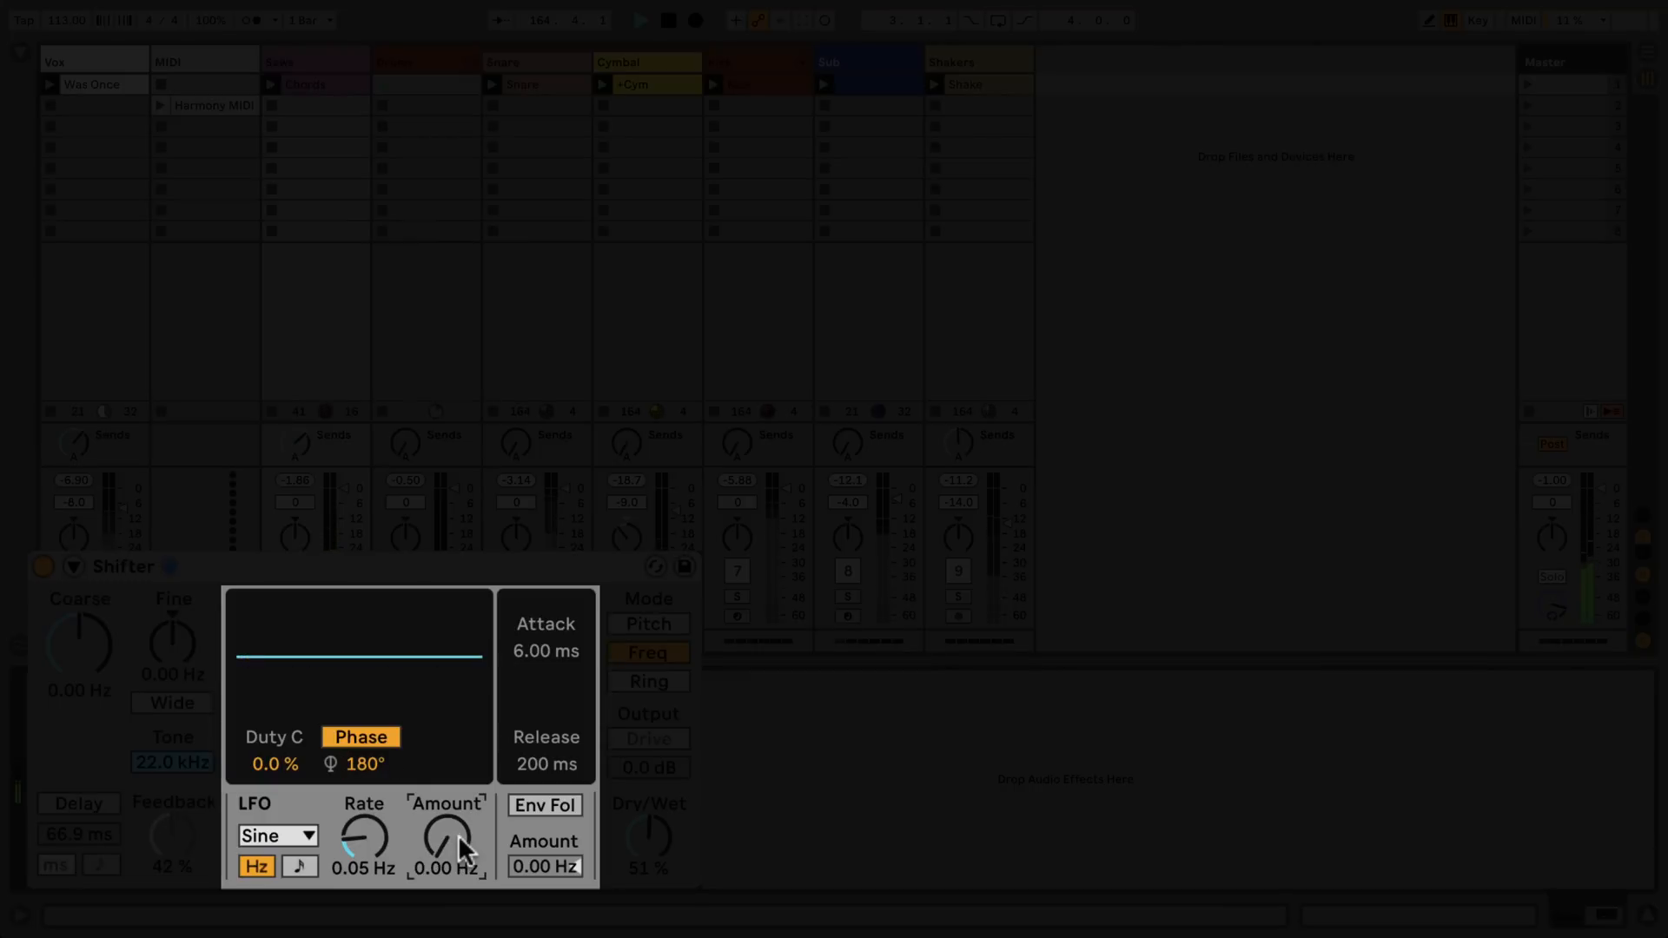
{"action": "left_click", "coordinate": [567, 806]}
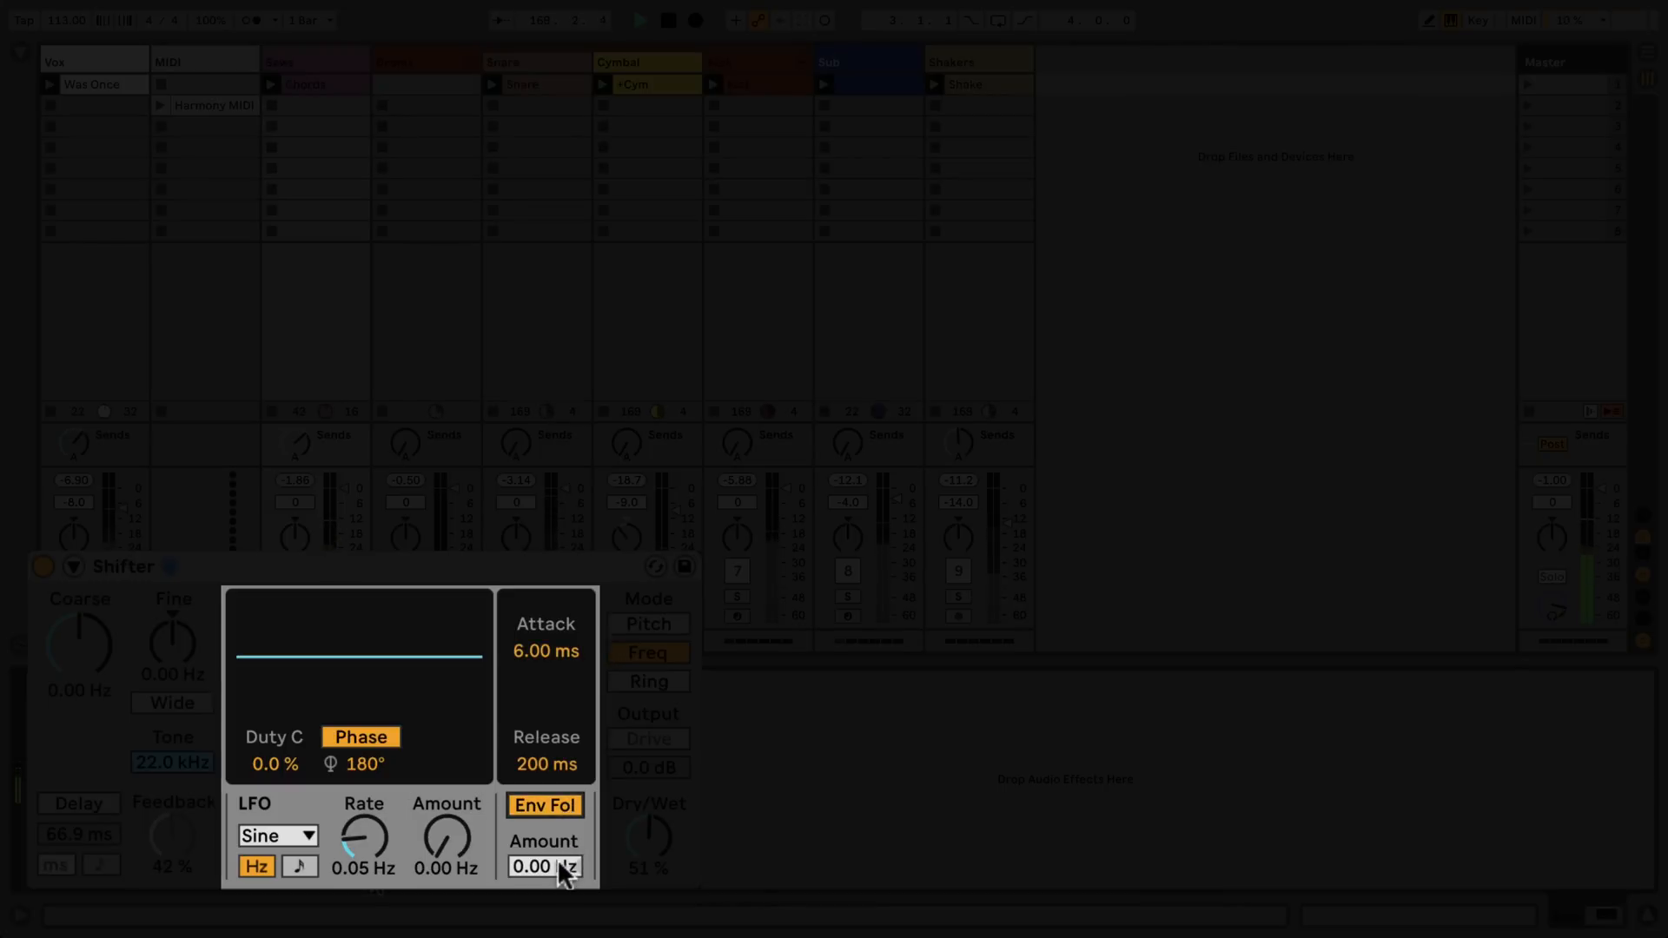
{"action": "left_click_drag", "start_coordinate": [556, 858], "coordinate": [556, 804]}
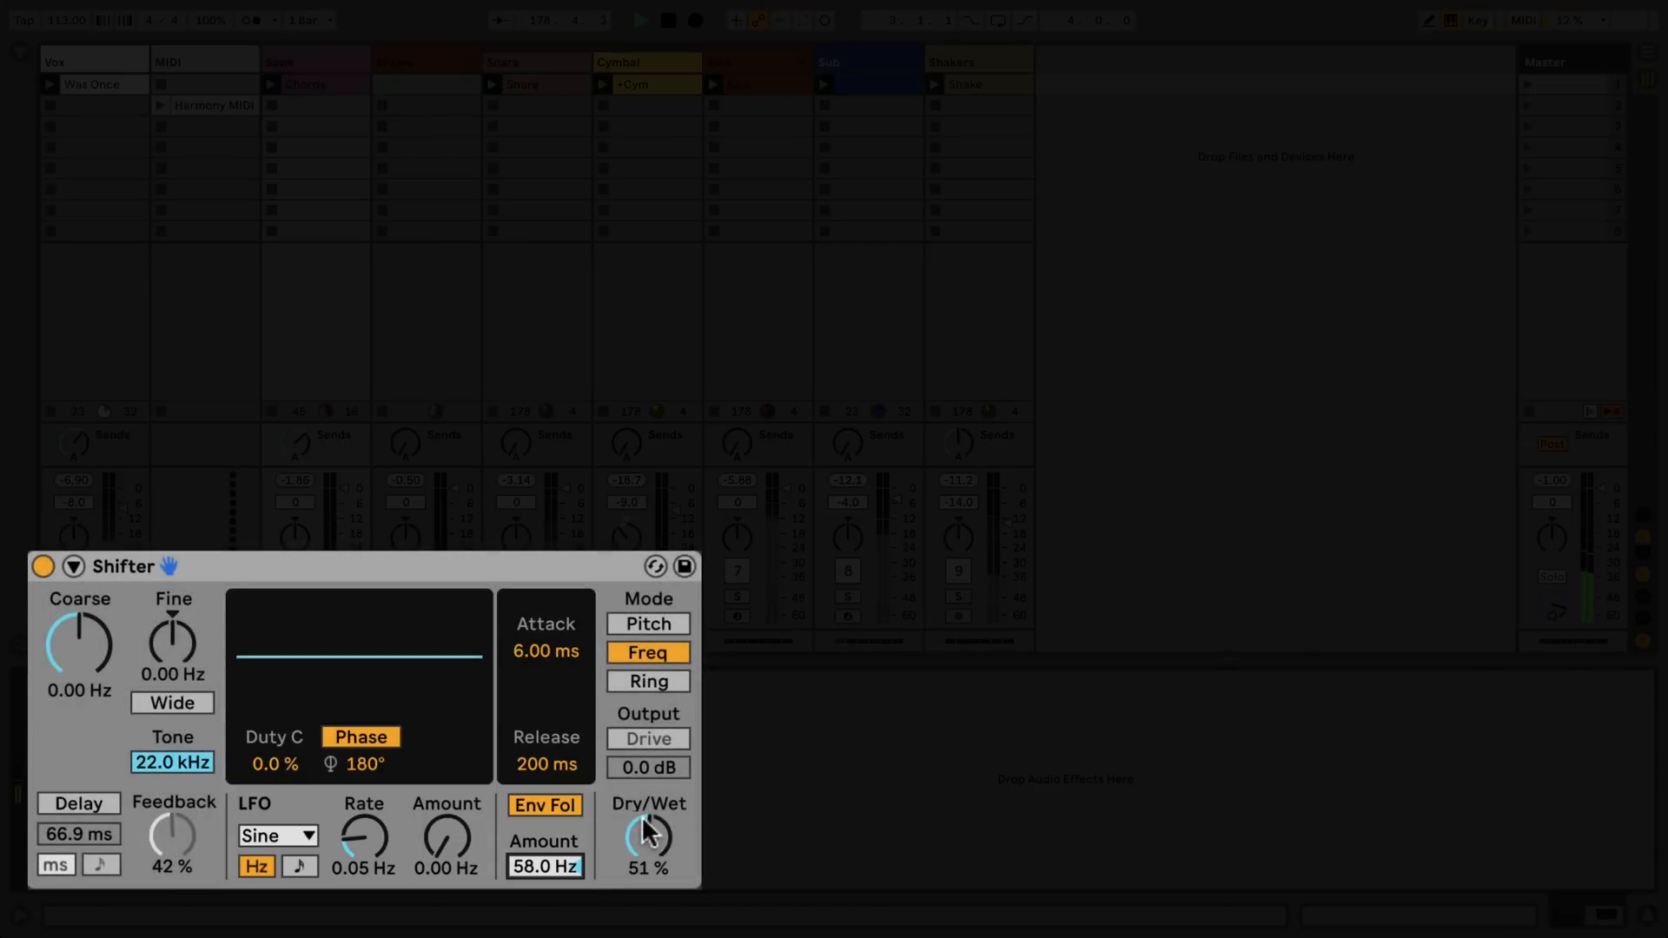
- Set the Saws Shifter's Dry/Wet to 0.0% and take the Saws track out of solo
{"action": "left_click_drag", "start_coordinate": [649, 836], "coordinate": [649, 924]}
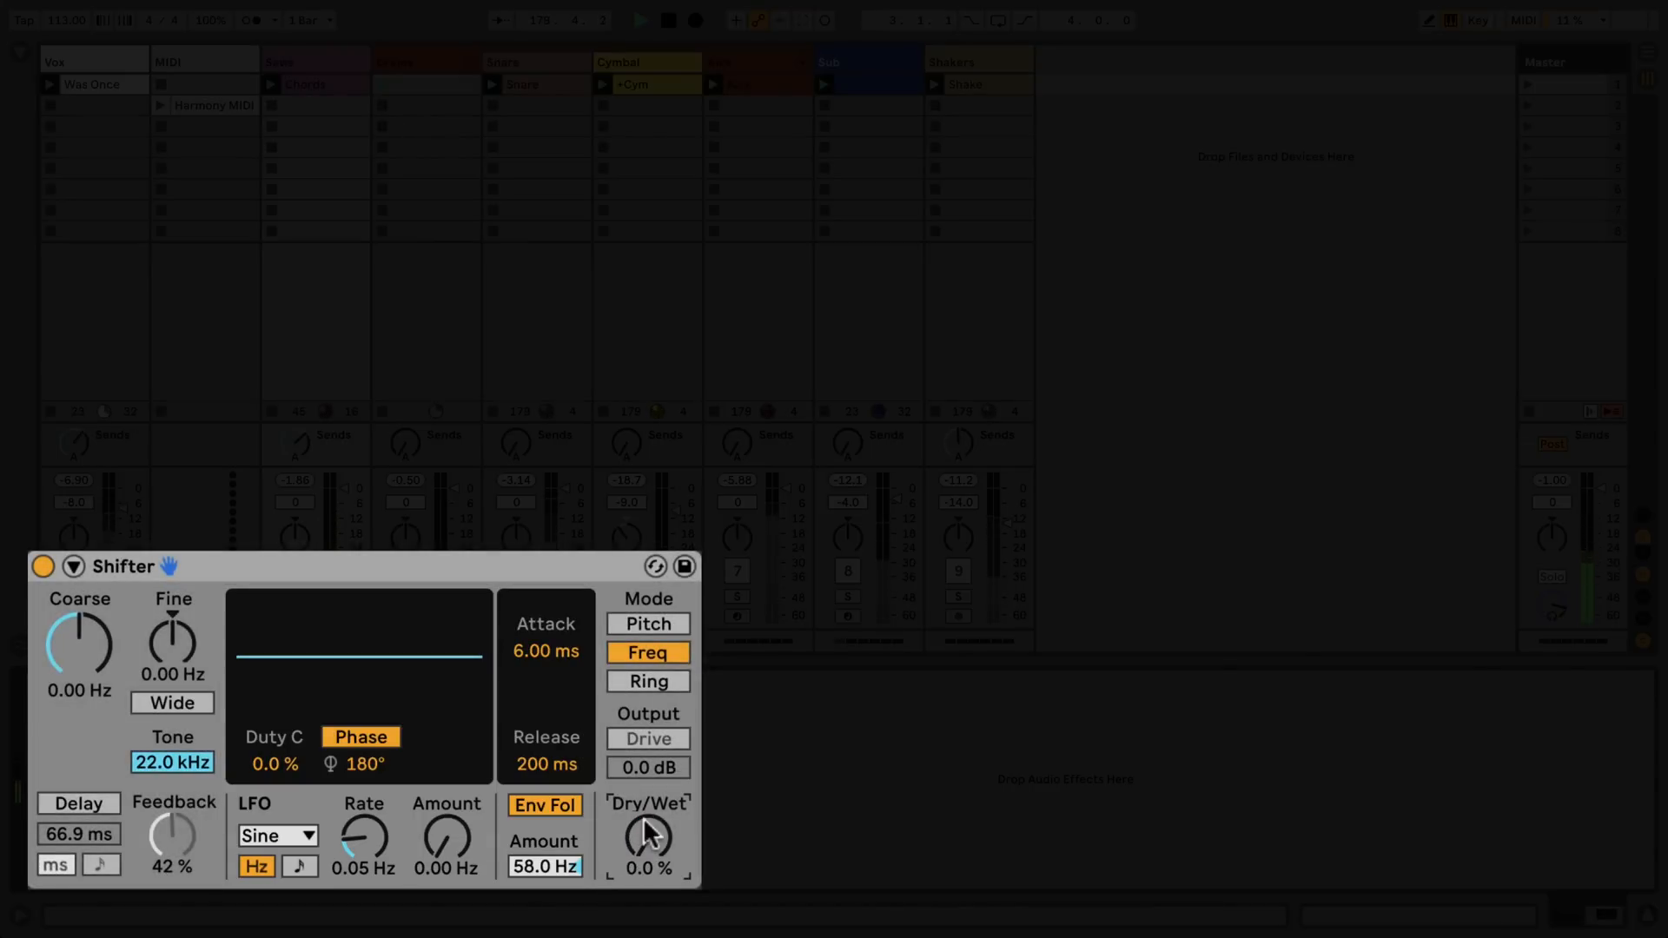
{"action": "left_click", "coordinate": [295, 596]}
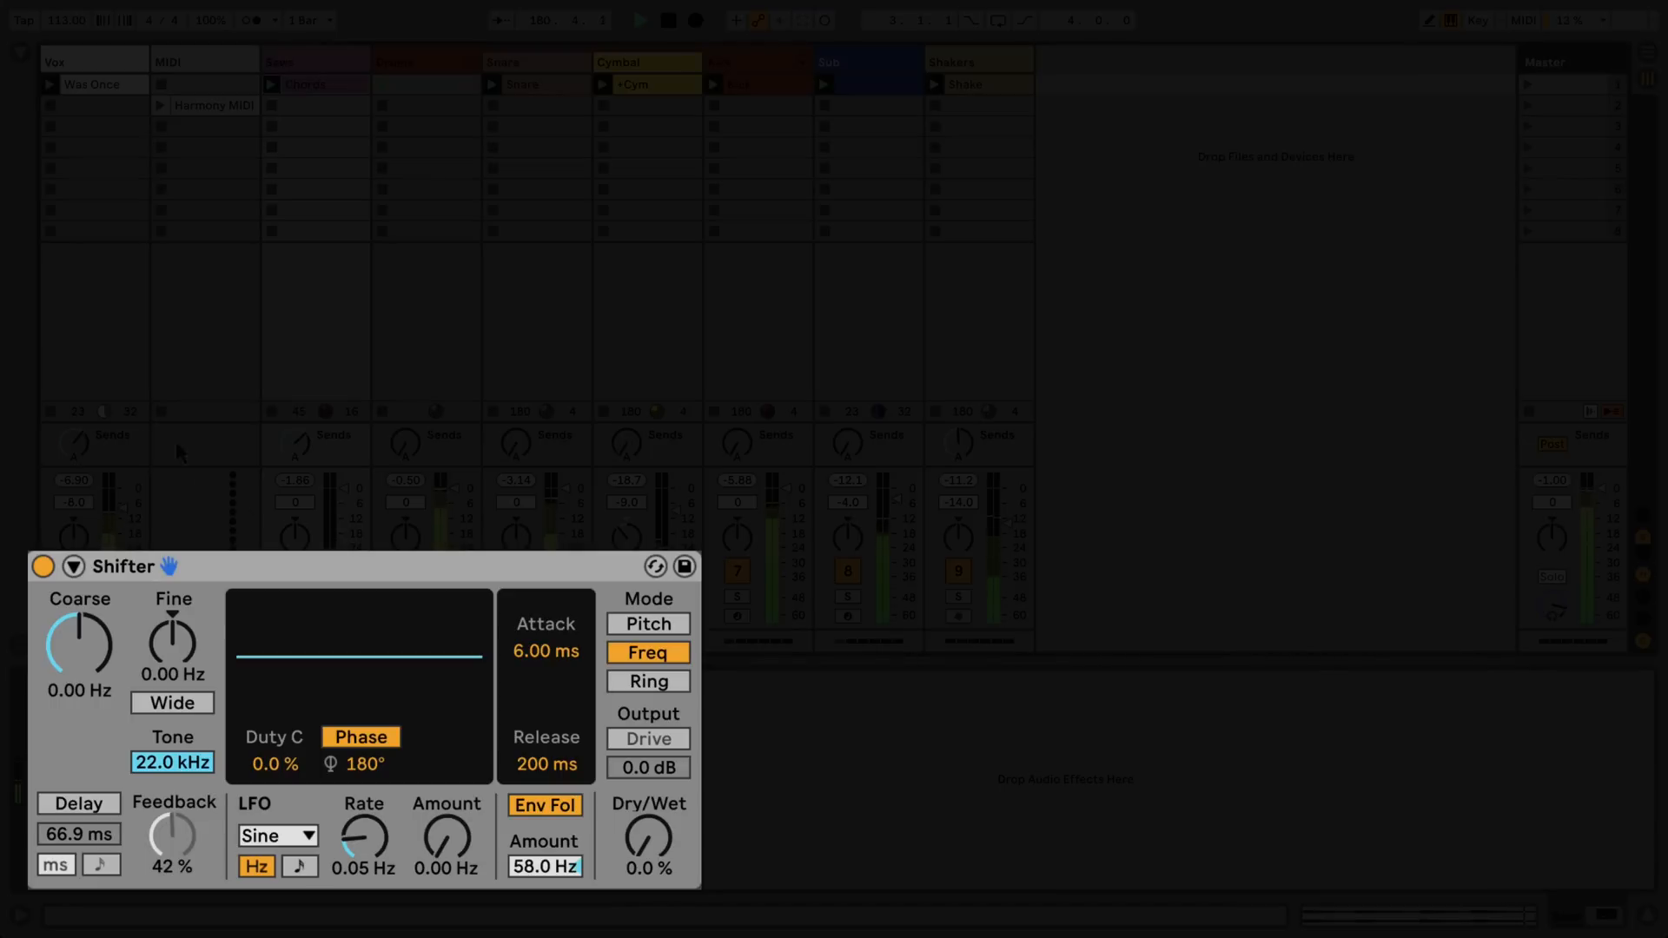
- Expand the Vox track's Shifter and switch its pitch control from Internal to MIDI, with the MIDI track as source
{"action": "left_click", "coordinate": [92, 354]}
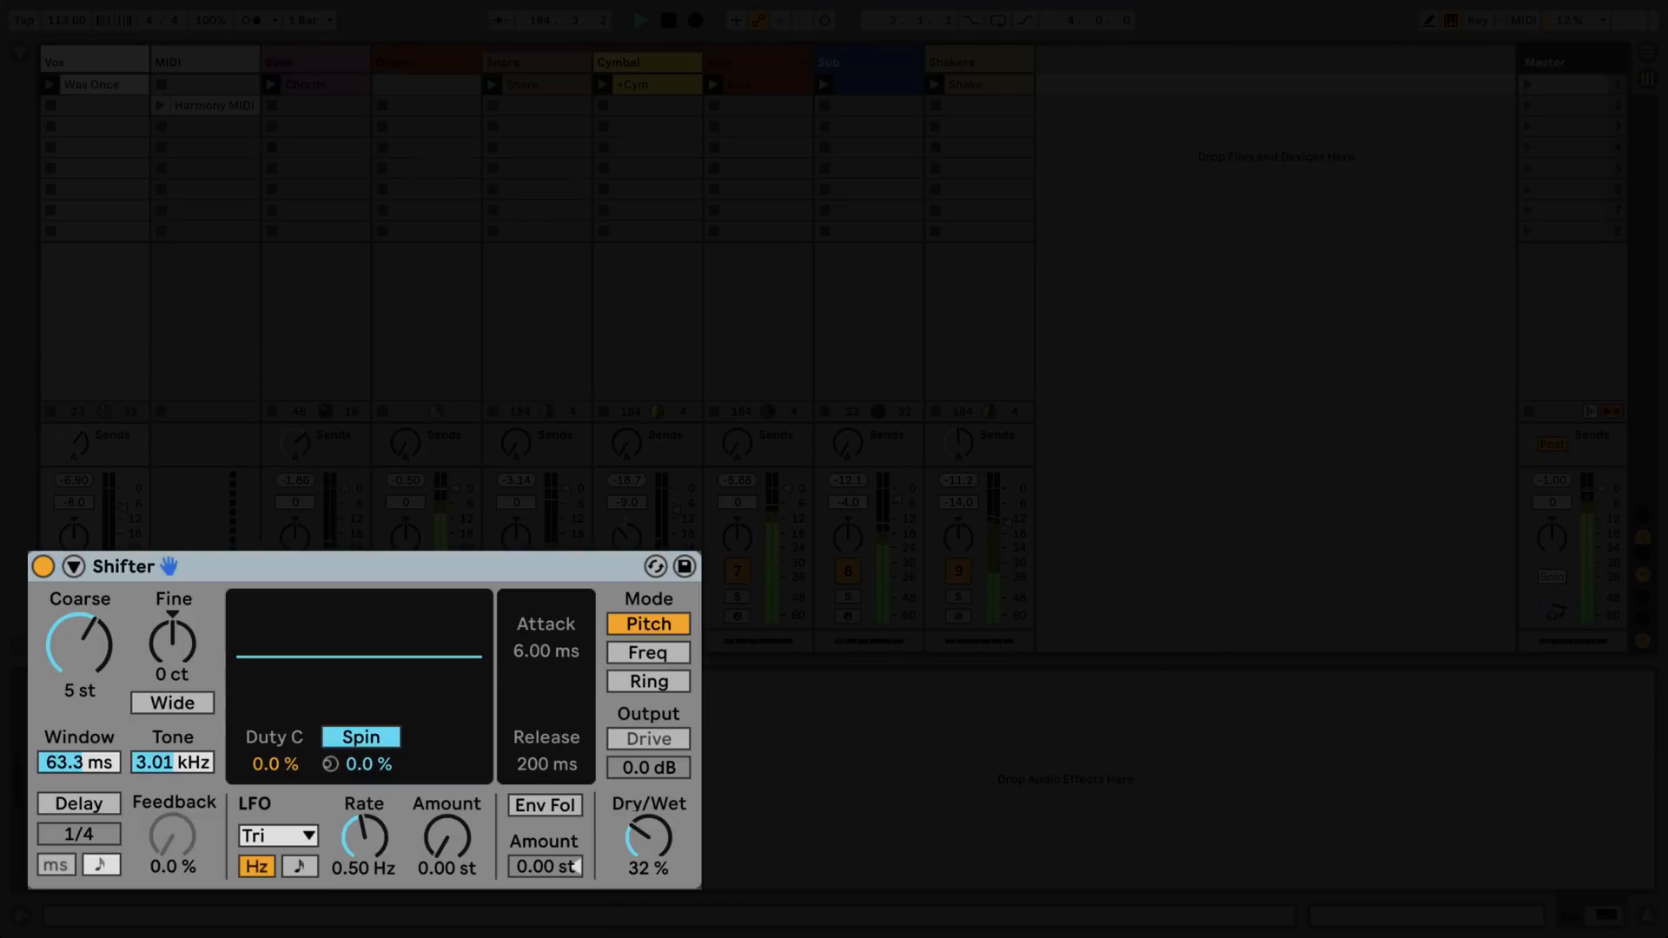
{"action": "left_click", "coordinate": [74, 564]}
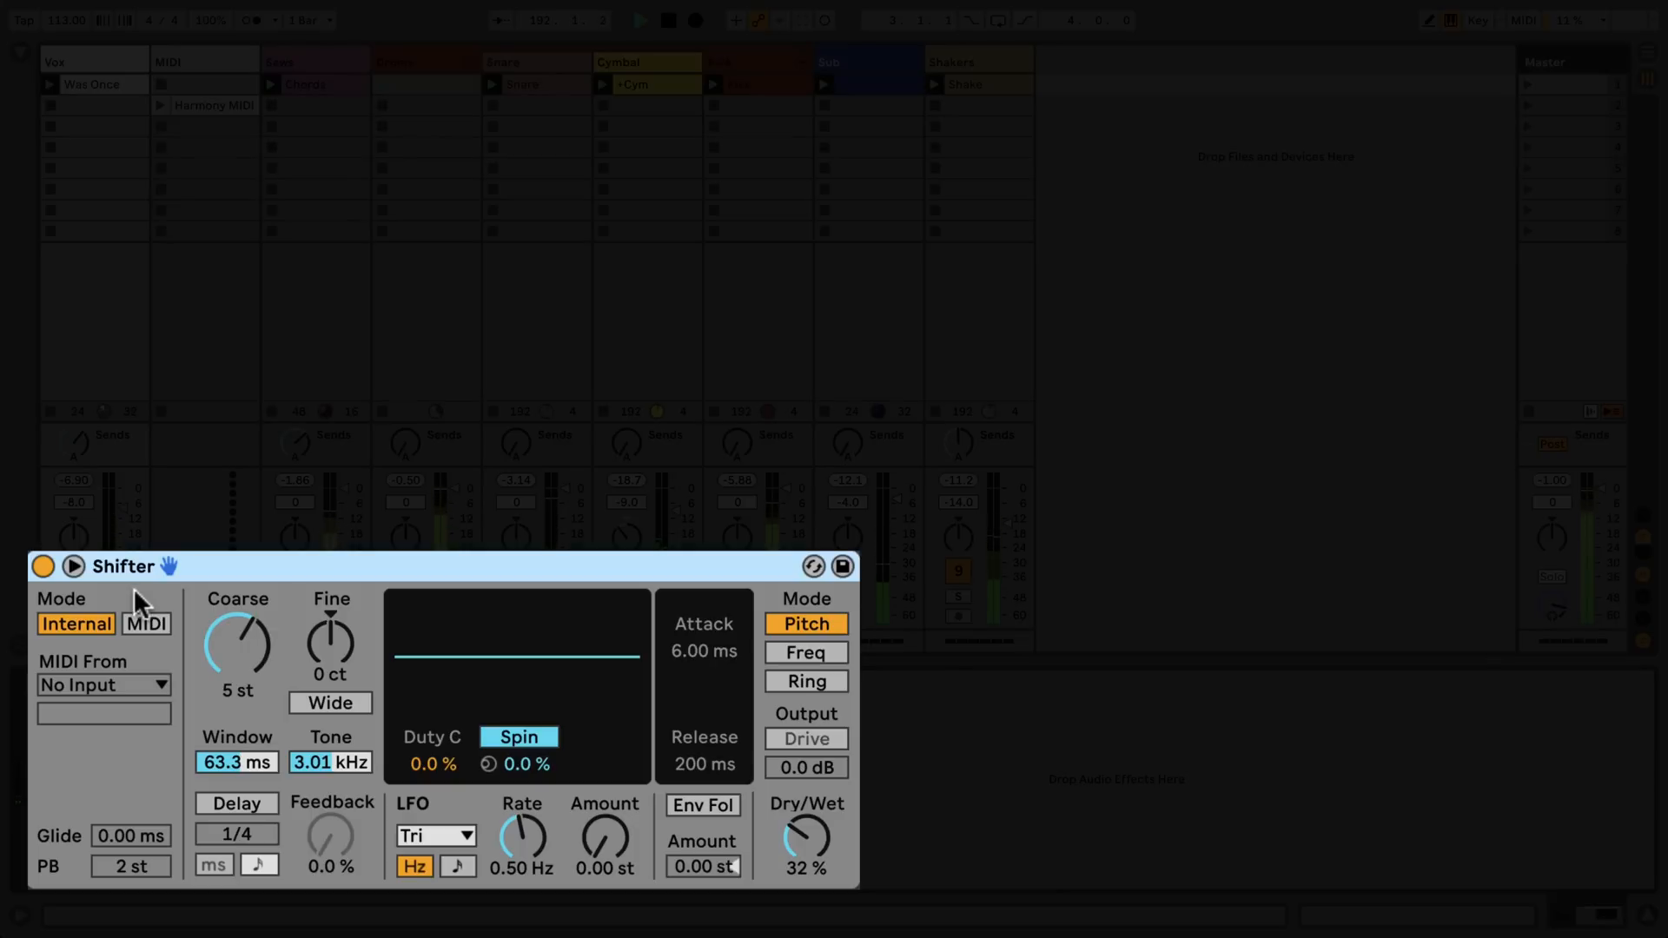
{"action": "left_click", "coordinate": [144, 618]}
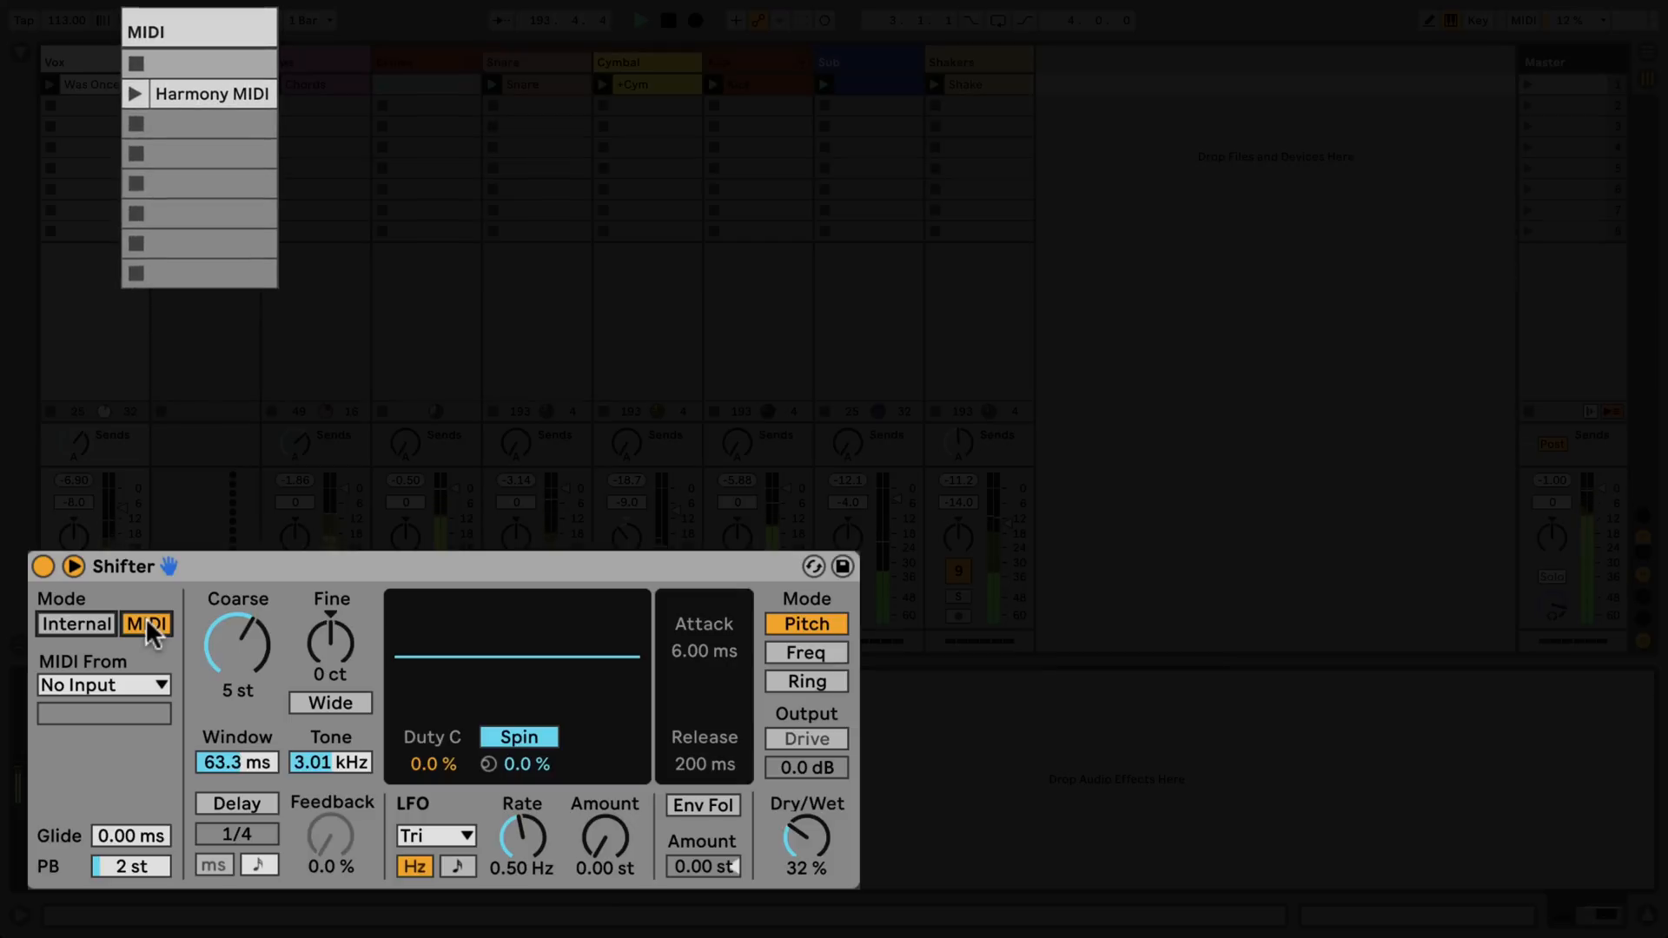
{"action": "left_click", "coordinate": [154, 687]}
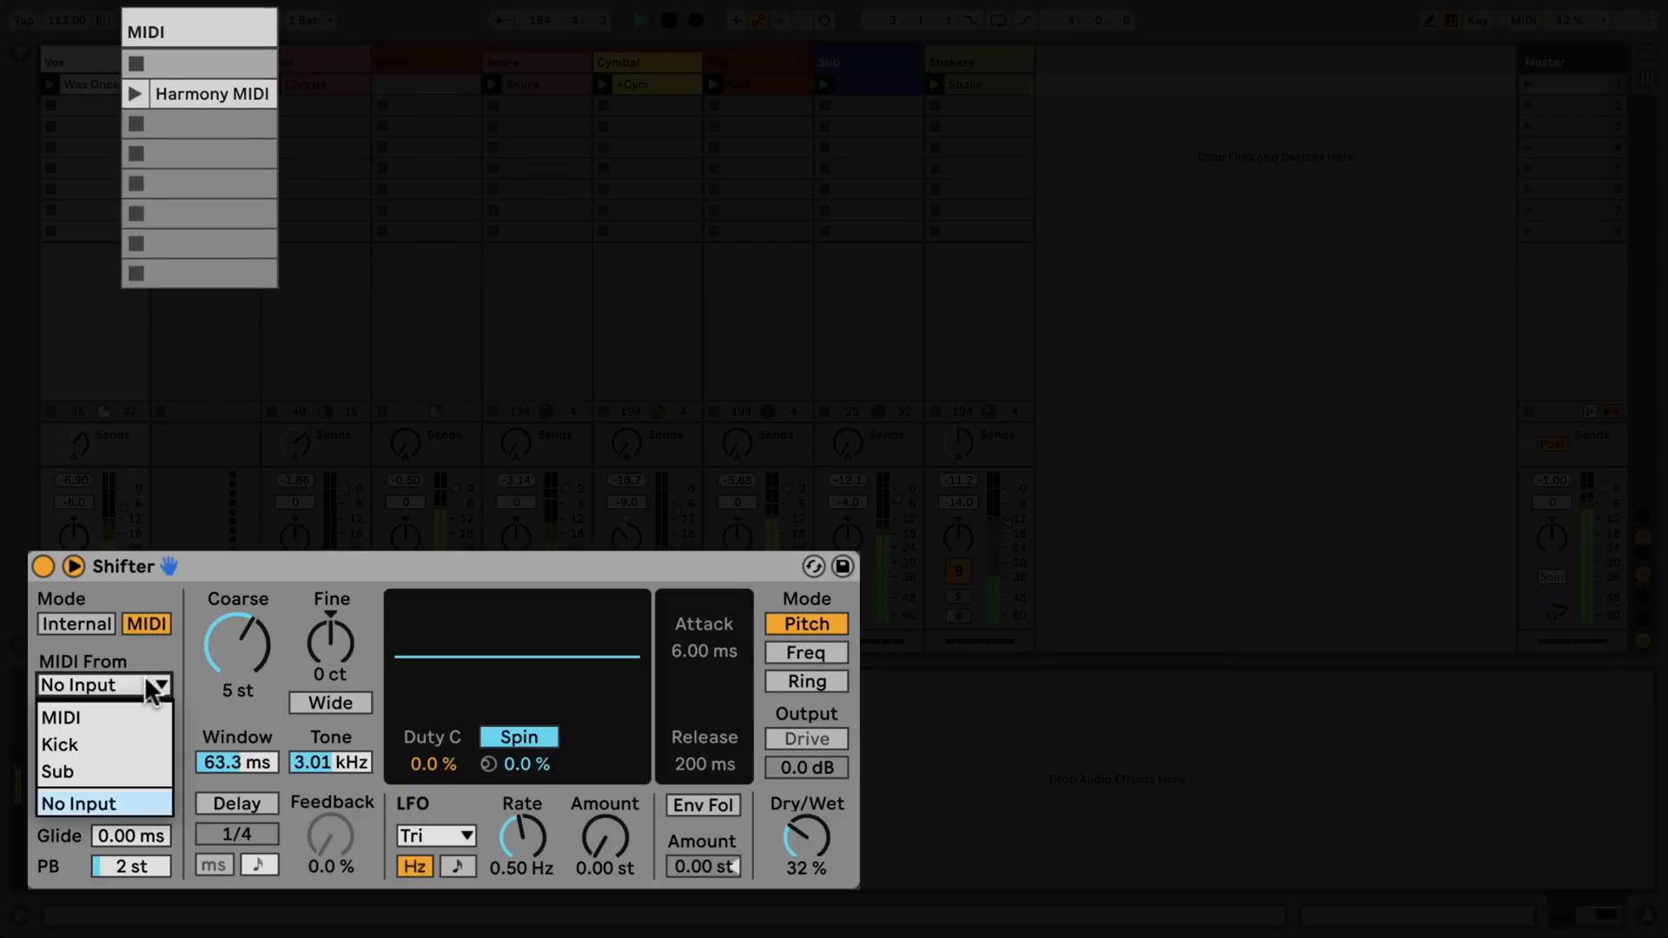
{"action": "left_click", "coordinate": [135, 712]}
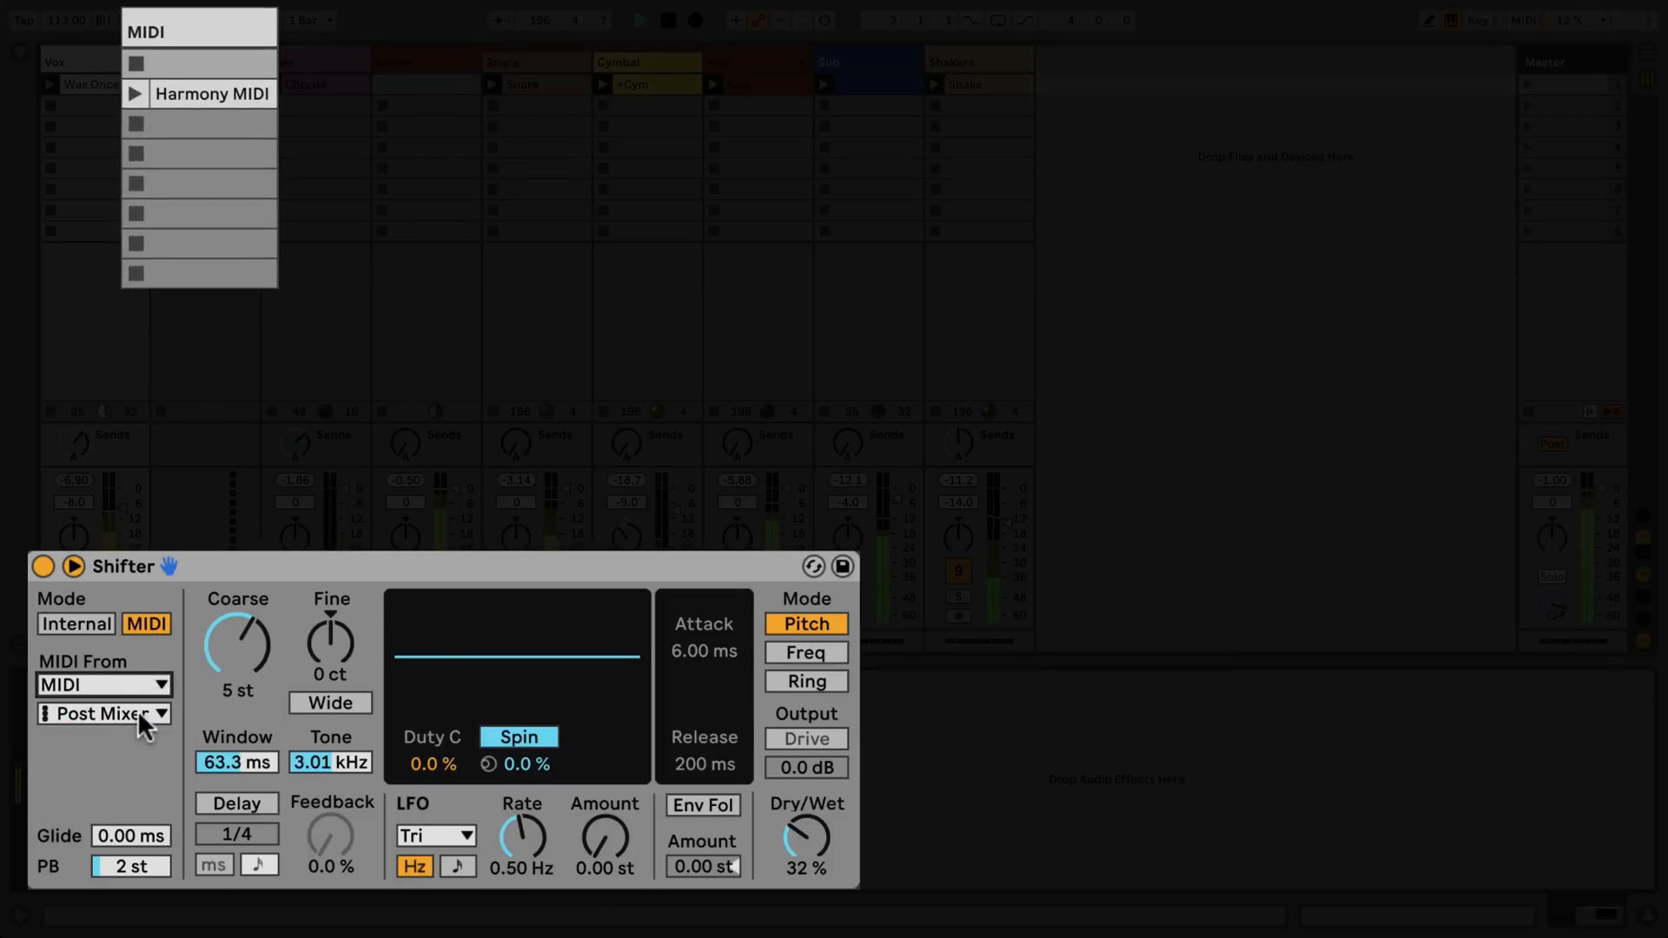
- Launch the Harmony MIDI clip and set the Vox Shifter's Coarse to 0 st
{"action": "left_click", "coordinate": [135, 93]}
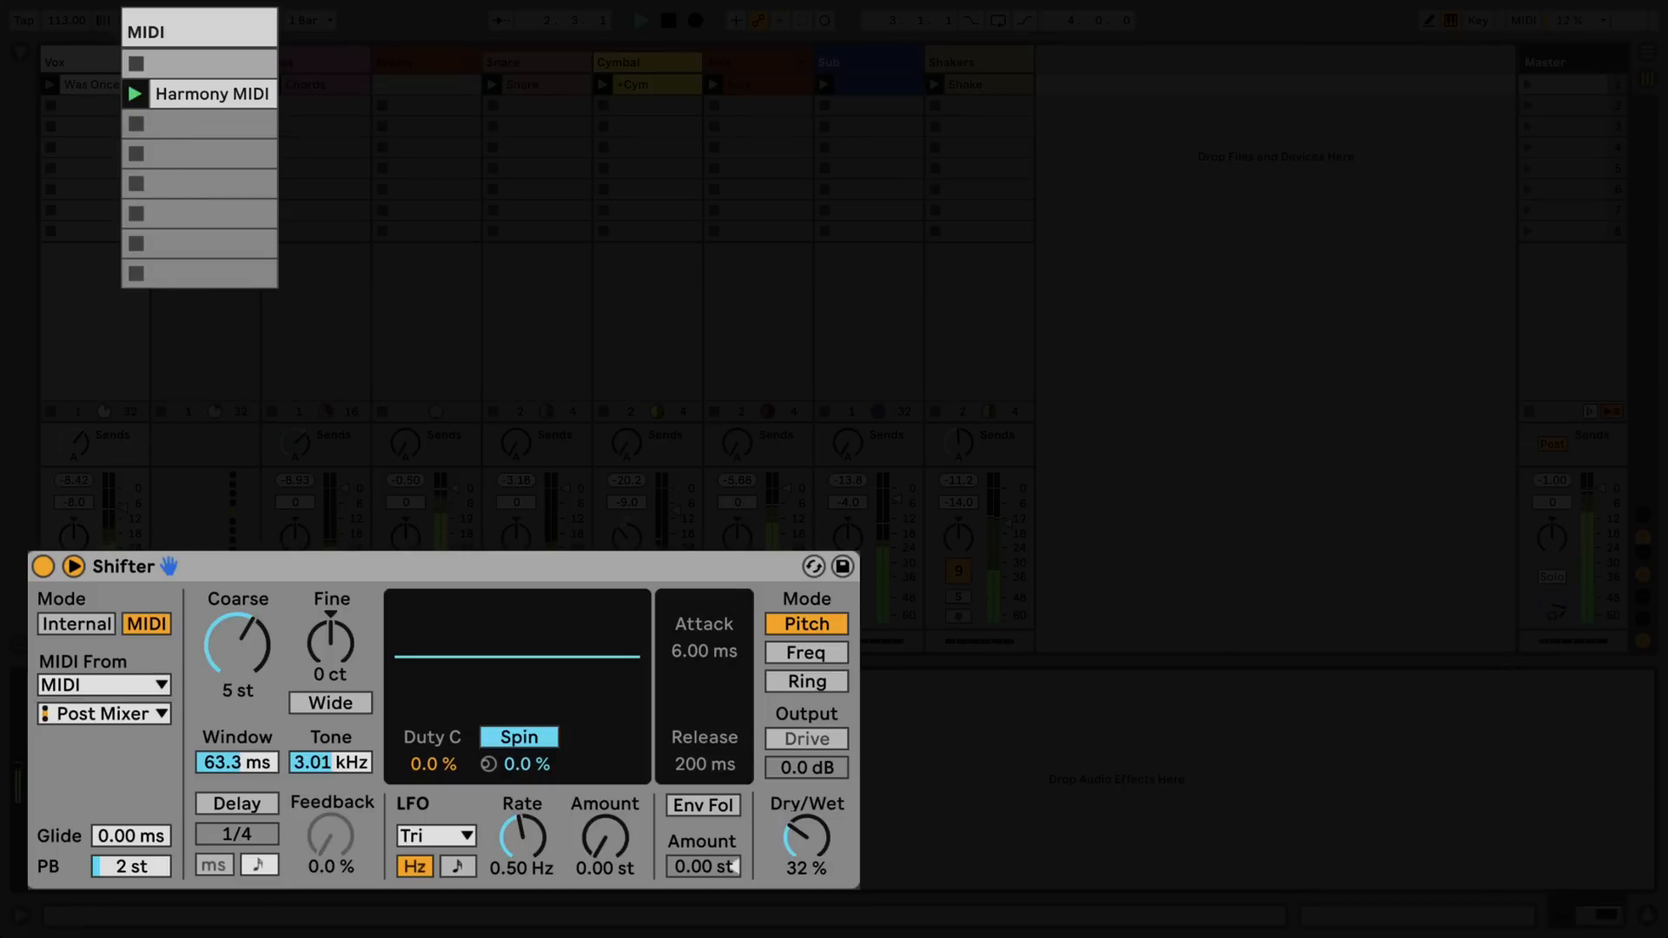
{"action": "mouse_move", "coordinate": [233, 654]}
{"action": "left_mouse_down"}
{"action": "mouse_move", "coordinate": [233, 670]}
{"action": "mouse_move", "coordinate": [233, 653]}
{"action": "left_mouse_up"}
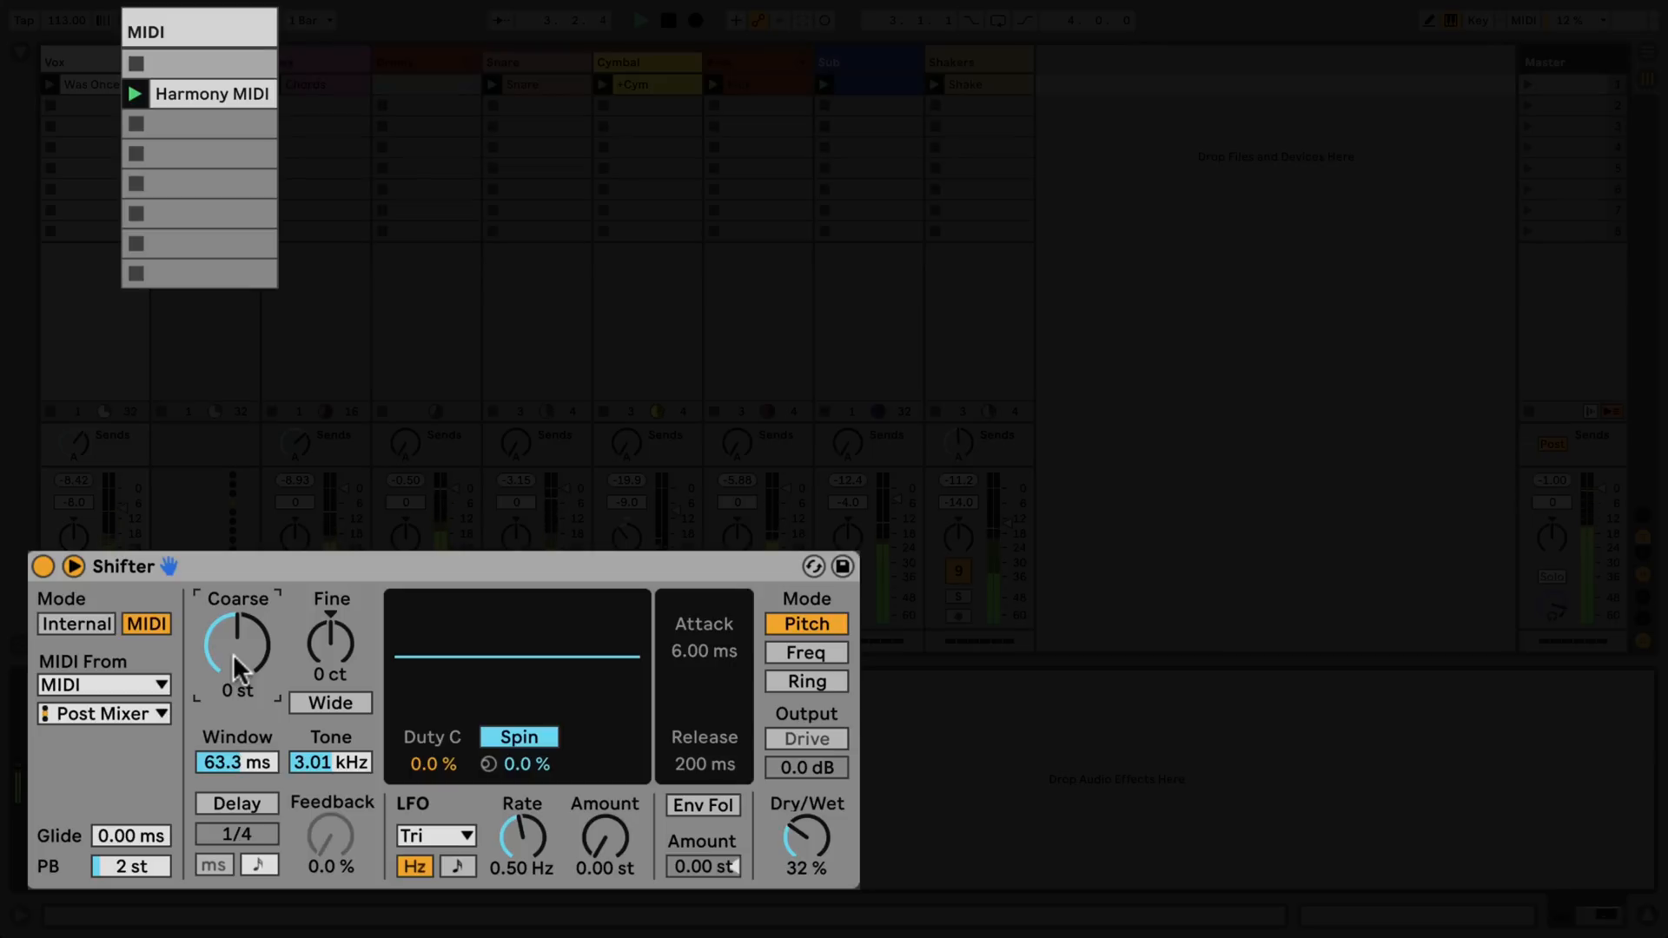